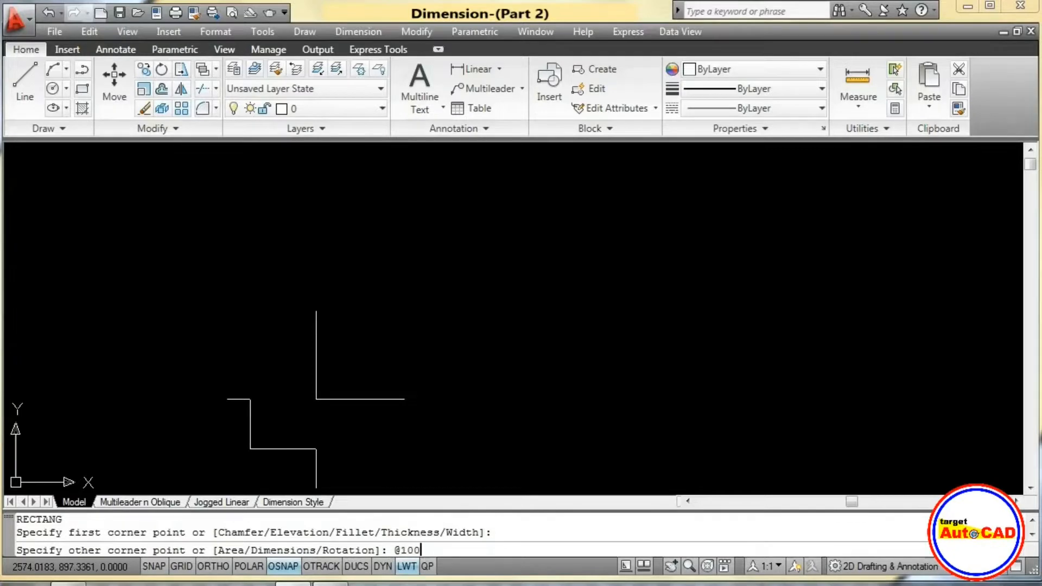
# Finish the 100 by 50 rectangle and place a multileader from its upper-right corner with the landing up and to the right.
pyautogui.press('Return')
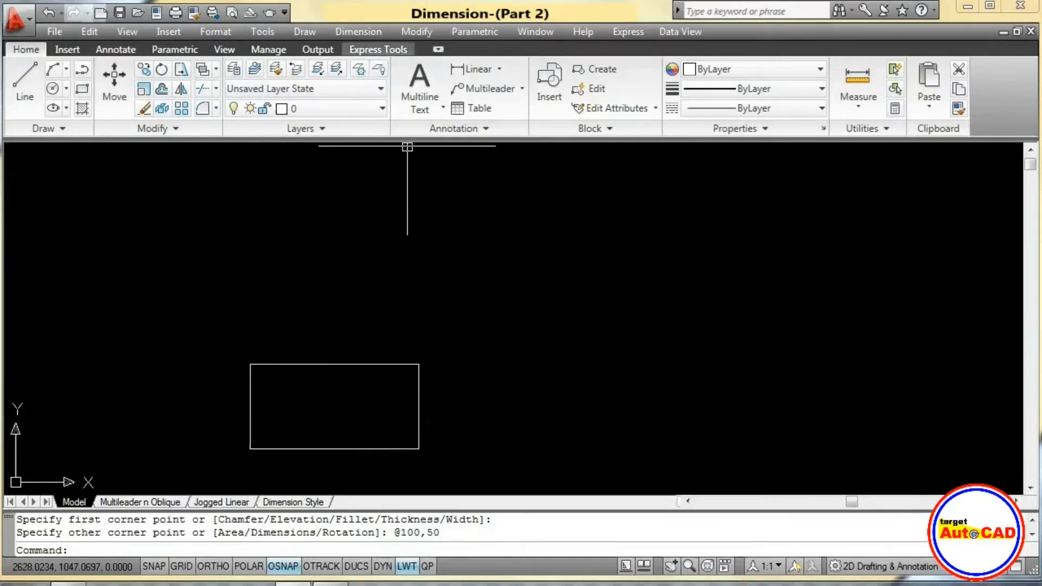
pyautogui.click(359, 32)
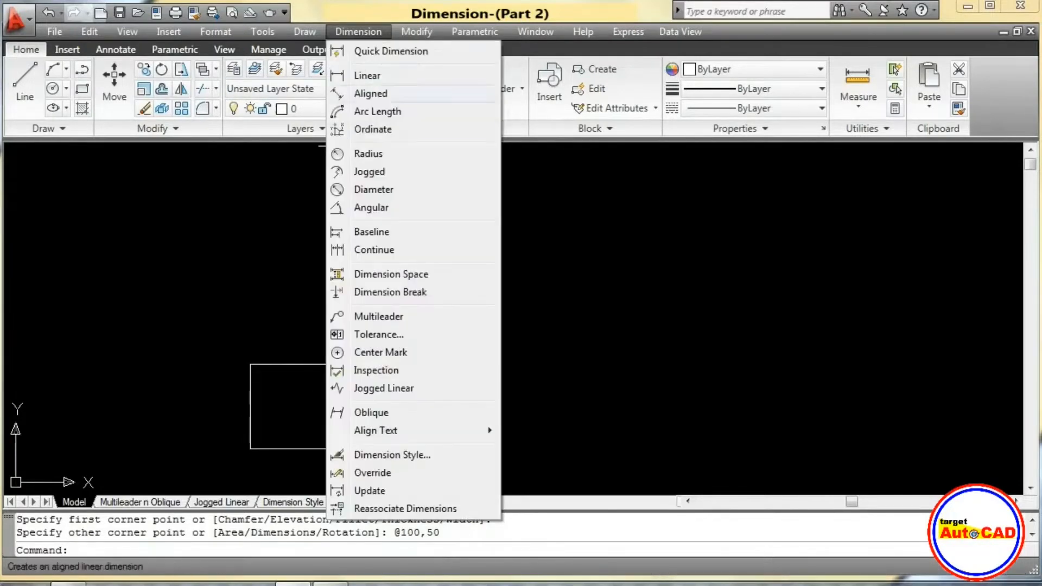
pyautogui.click(383, 316)
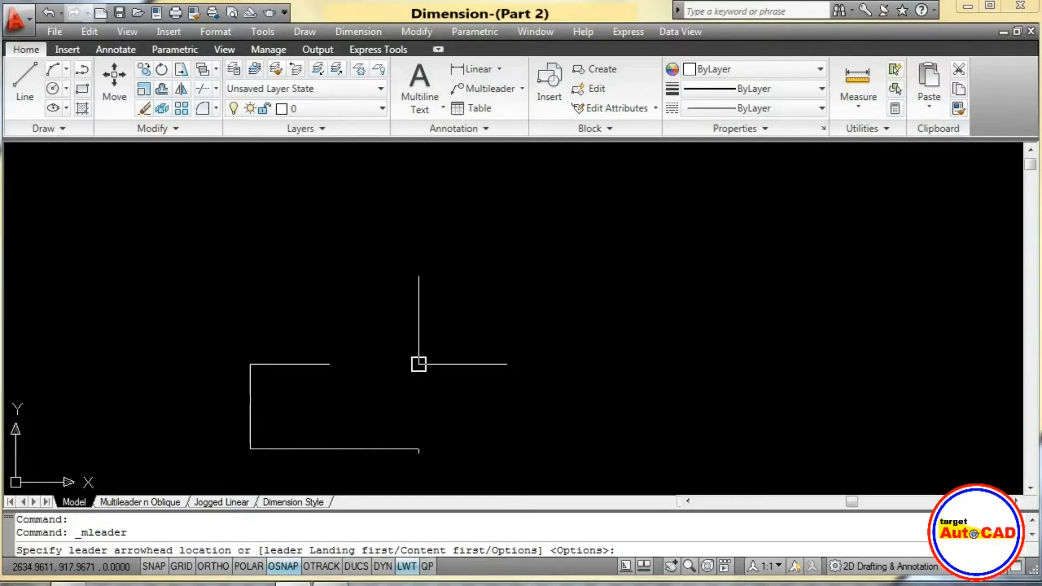
pyautogui.click(418, 364)
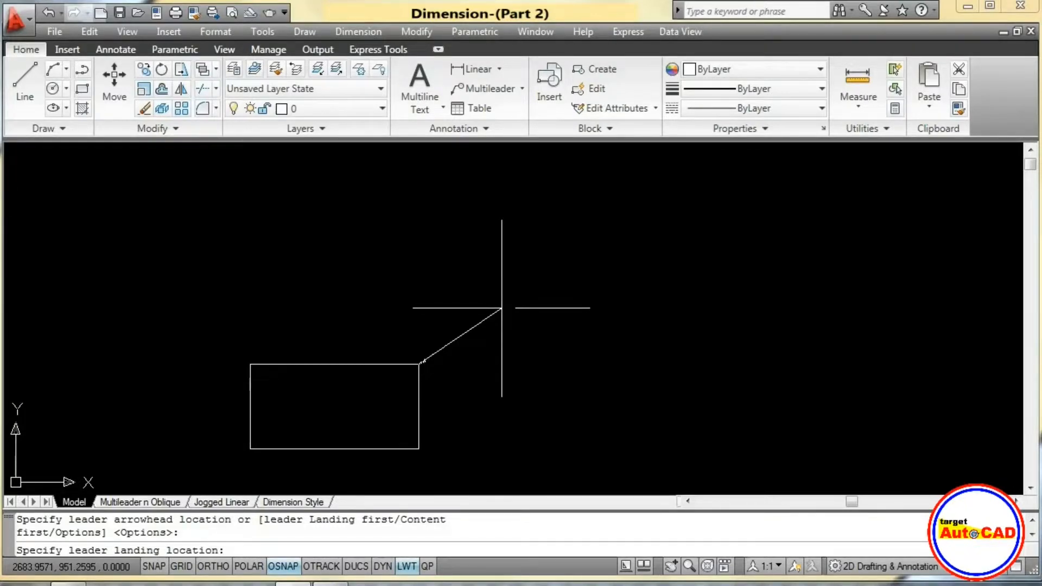
pyautogui.click(501, 307)
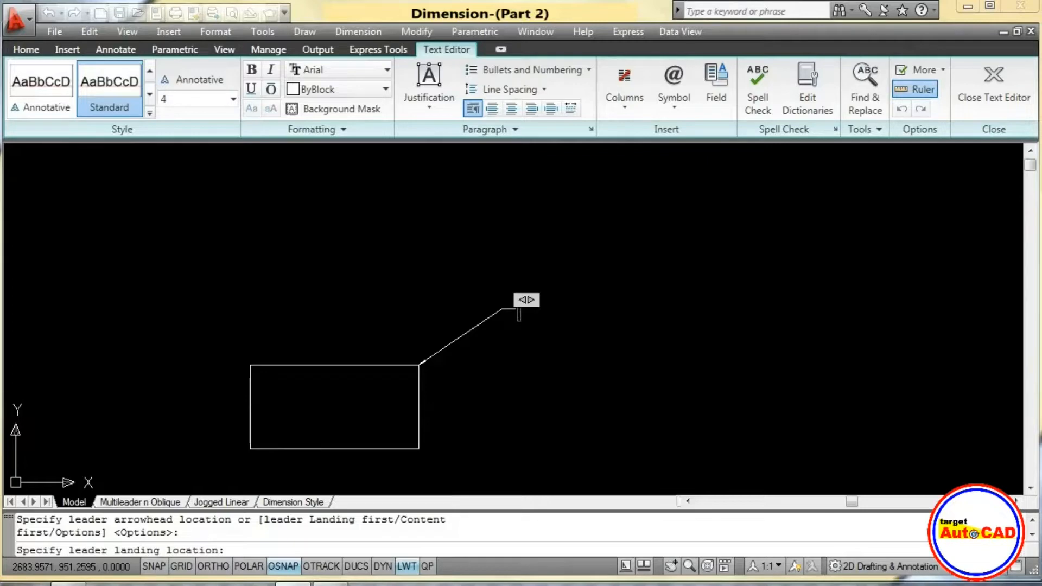
# Enter "This is a Rectangle" as the multileader's text and close the text editor.
pyautogui.write('This is a Rctang')
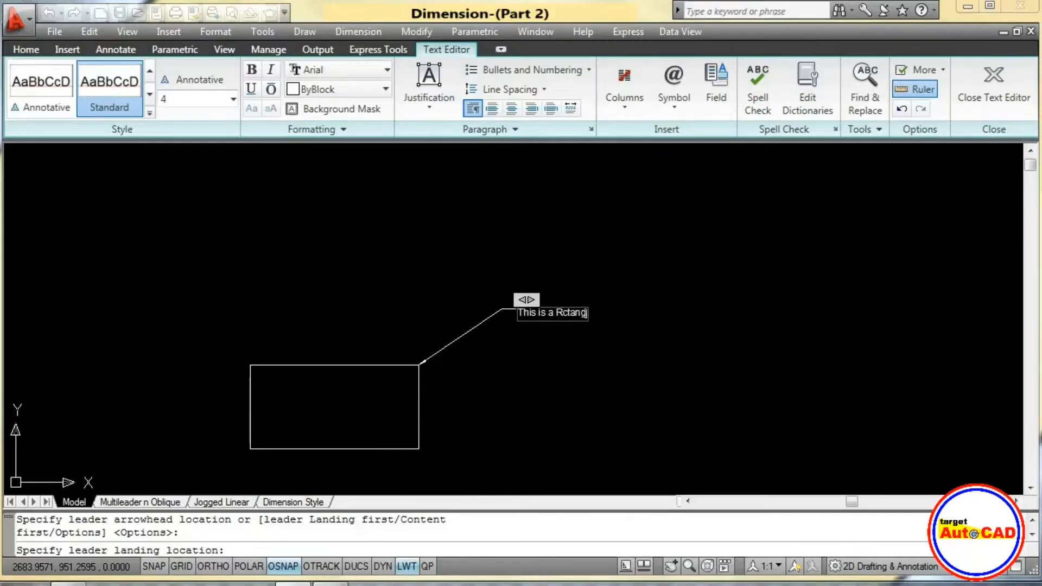
pyautogui.write('le')
pyautogui.click(564, 313)
pyautogui.write('e')
pyautogui.click(994, 87)
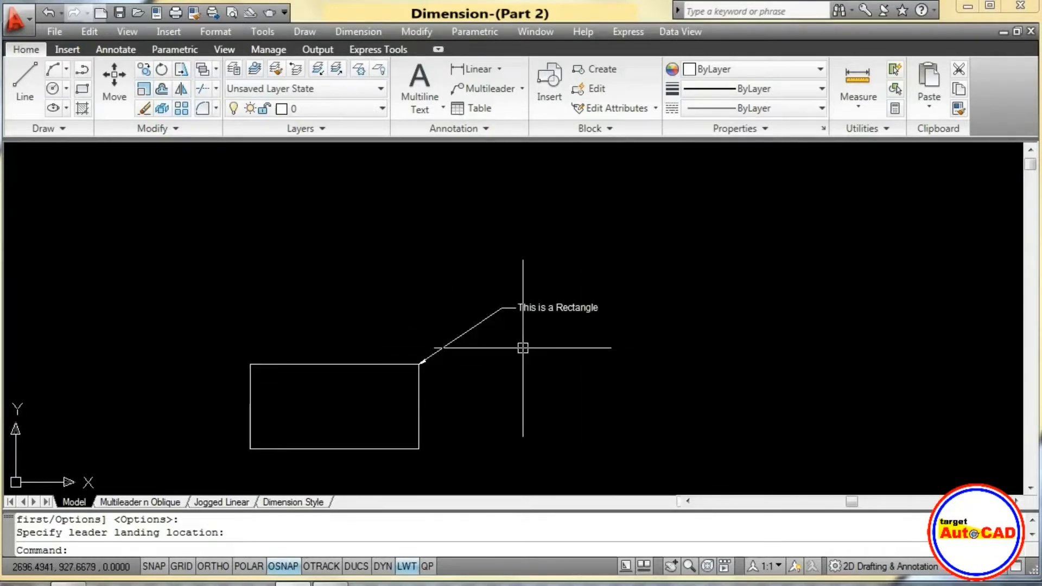
# Place a second multileader using leader Landing first, with its arrowhead at the midpoint of the rectangle's right side.
pyautogui.click(359, 31)
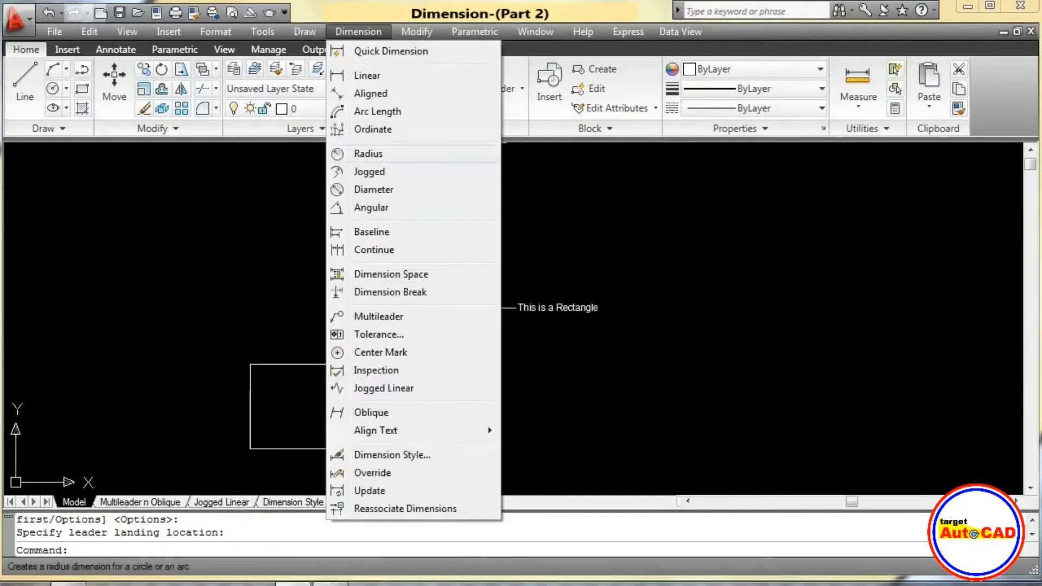
pyautogui.click(380, 316)
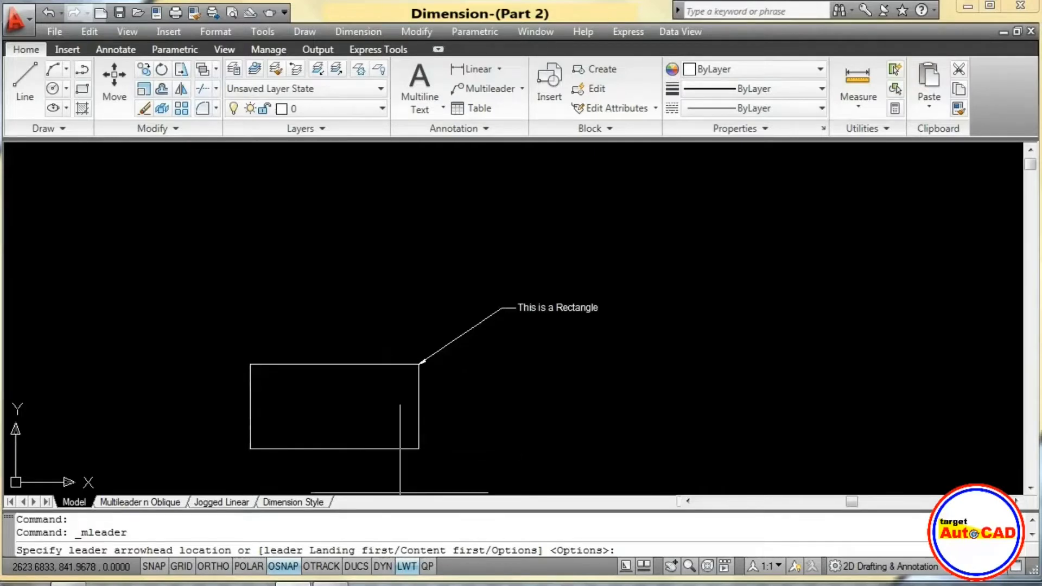
pyautogui.write('l')
pyautogui.press('Return')
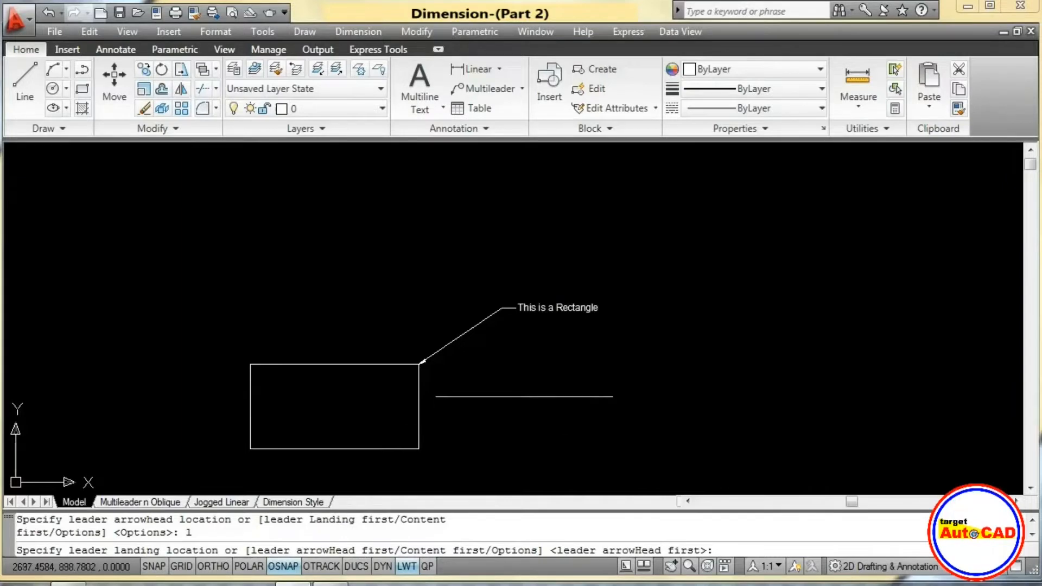
pyautogui.click(638, 370)
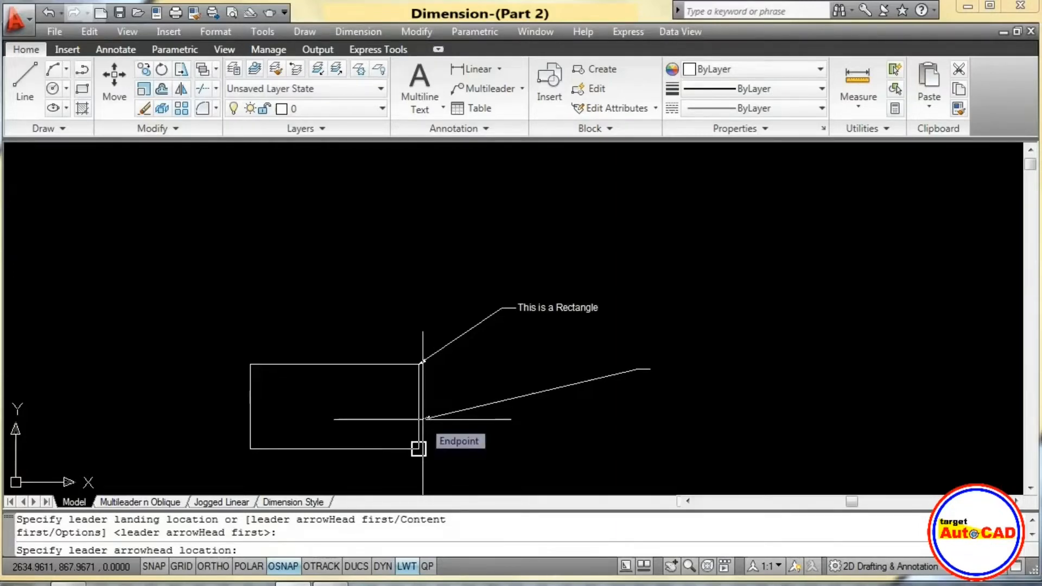
pyautogui.write('mid')
pyautogui.press('Return')
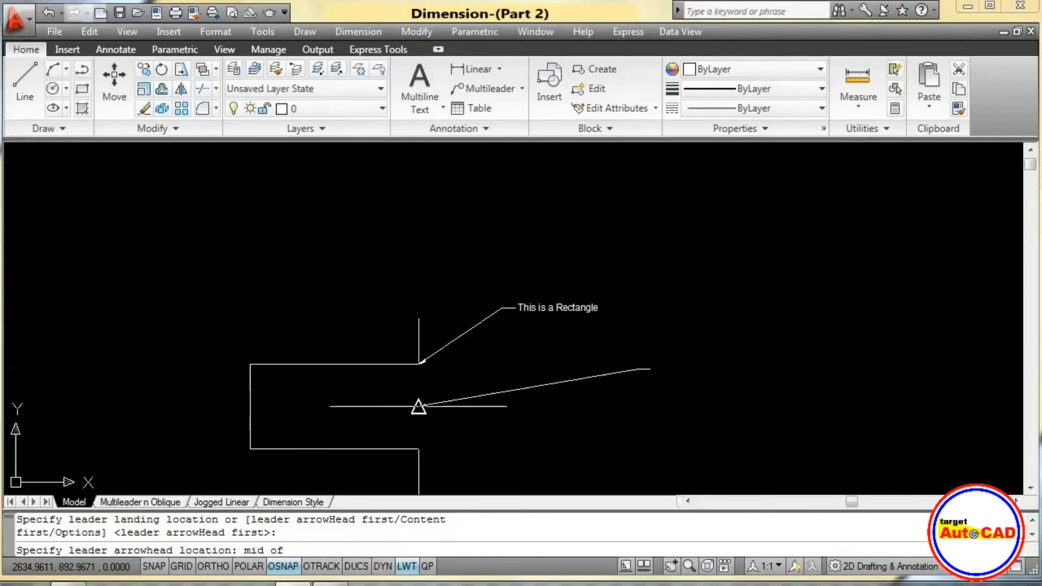
pyautogui.click(418, 406)
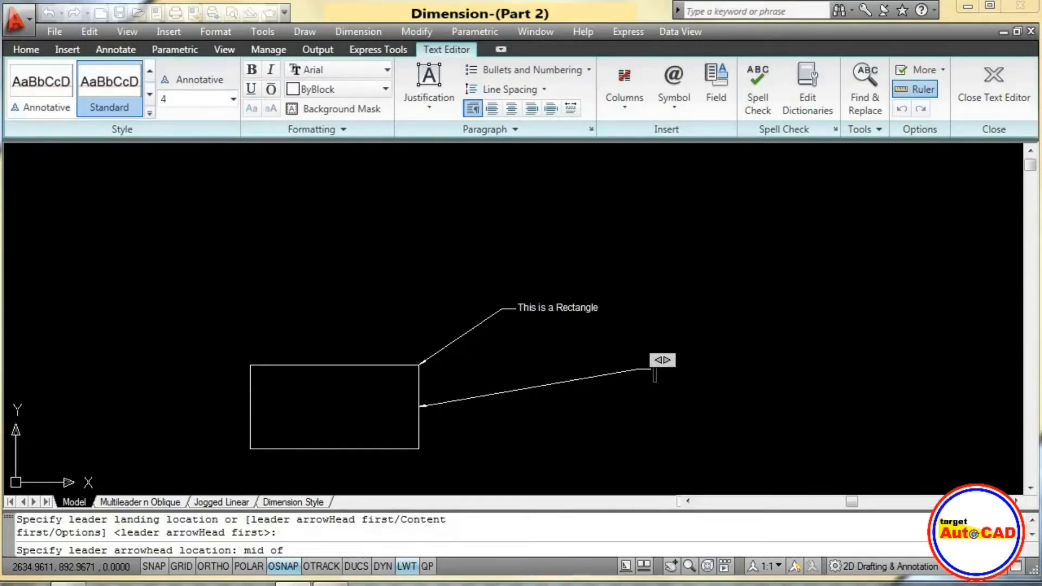
# Enter "This is a Rectangle" as the second multileader's text and close the text editor.
pyautogui.write('This is a')
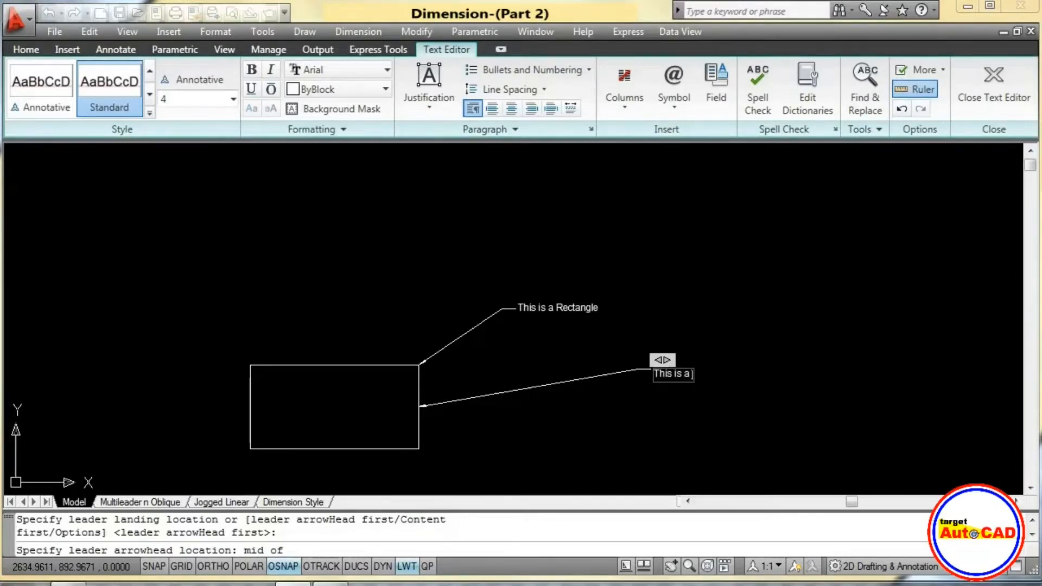
pyautogui.write(' Rectangle')
pyautogui.press('Return')
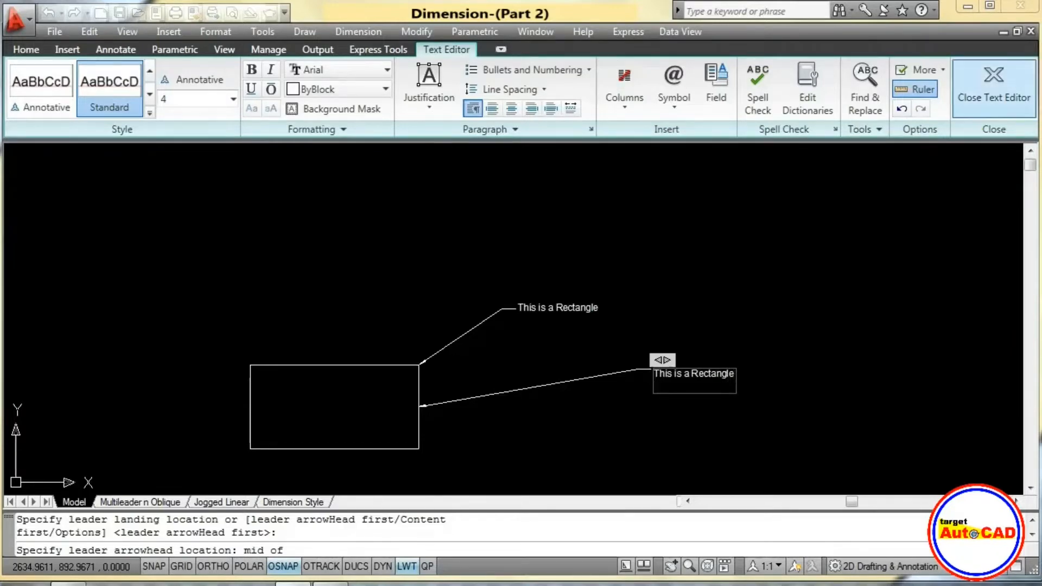
pyautogui.click(994, 87)
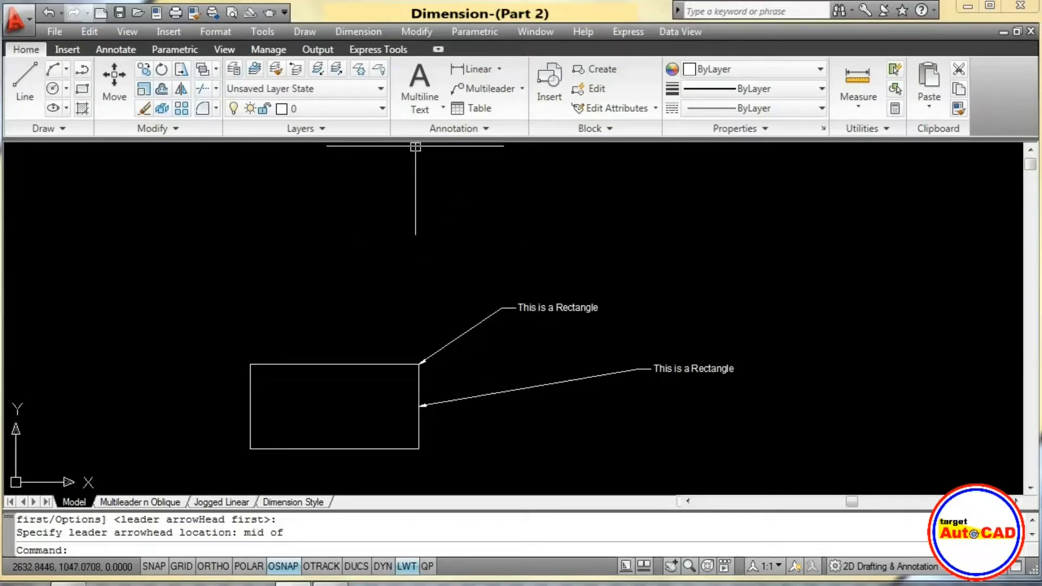
# Examine the settings offered by the multileader command's Options and leave the command without placing a leader.
pyautogui.click(358, 31)
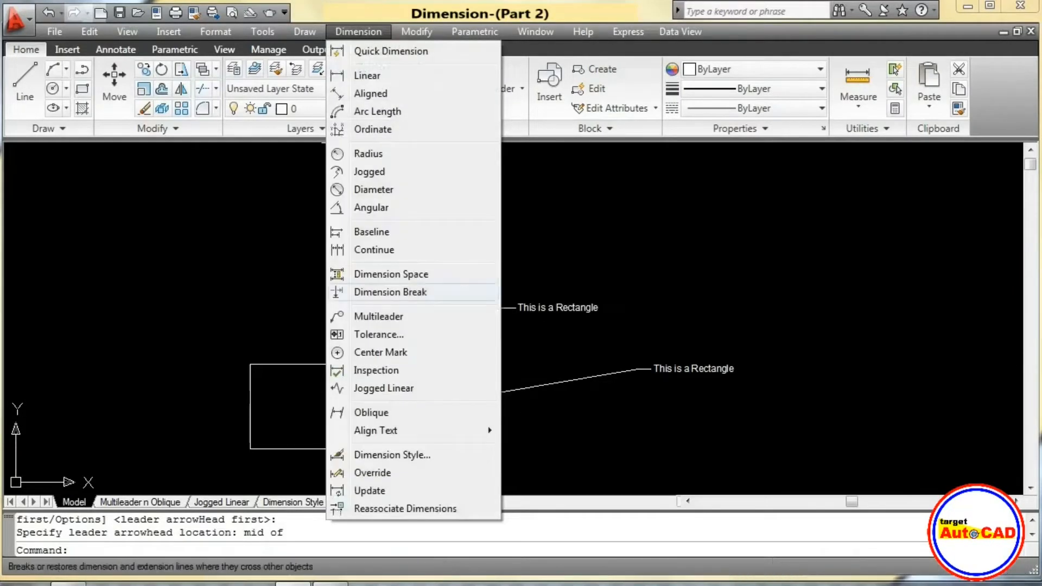
pyautogui.click(379, 311)
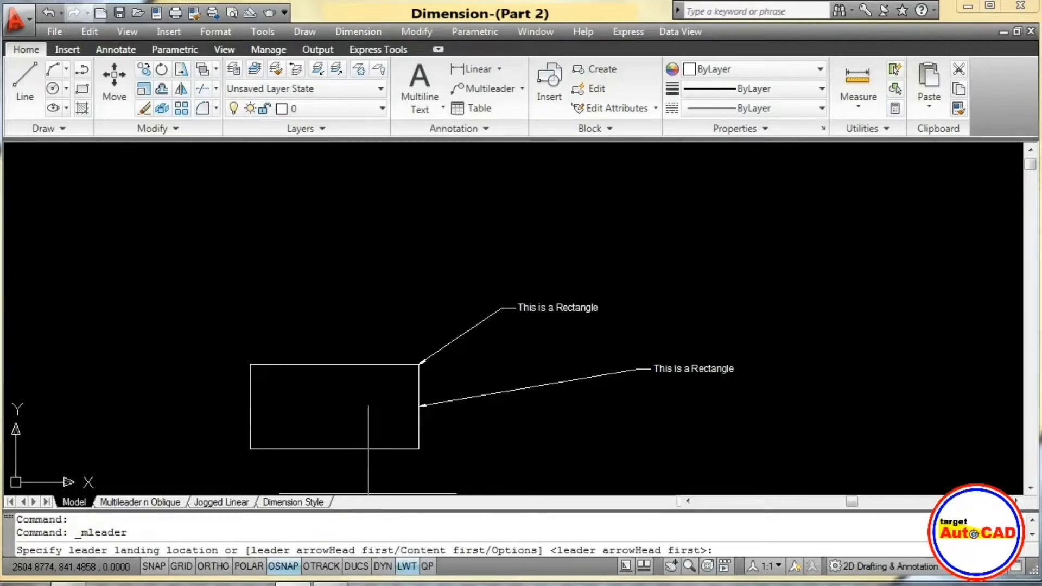
pyautogui.write('o')
pyautogui.press('Return')
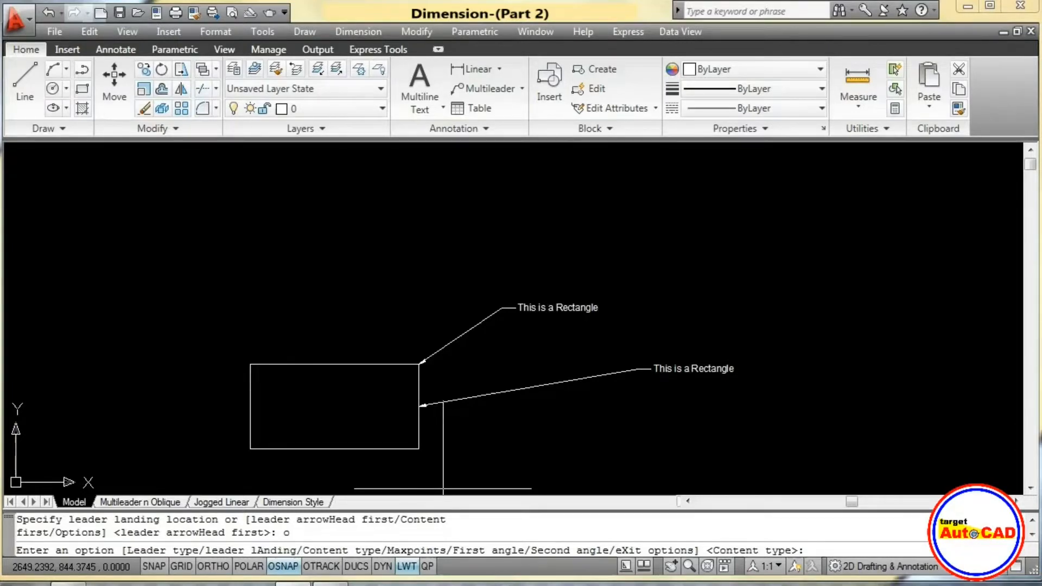
pyautogui.write('x')
pyautogui.press('Return')
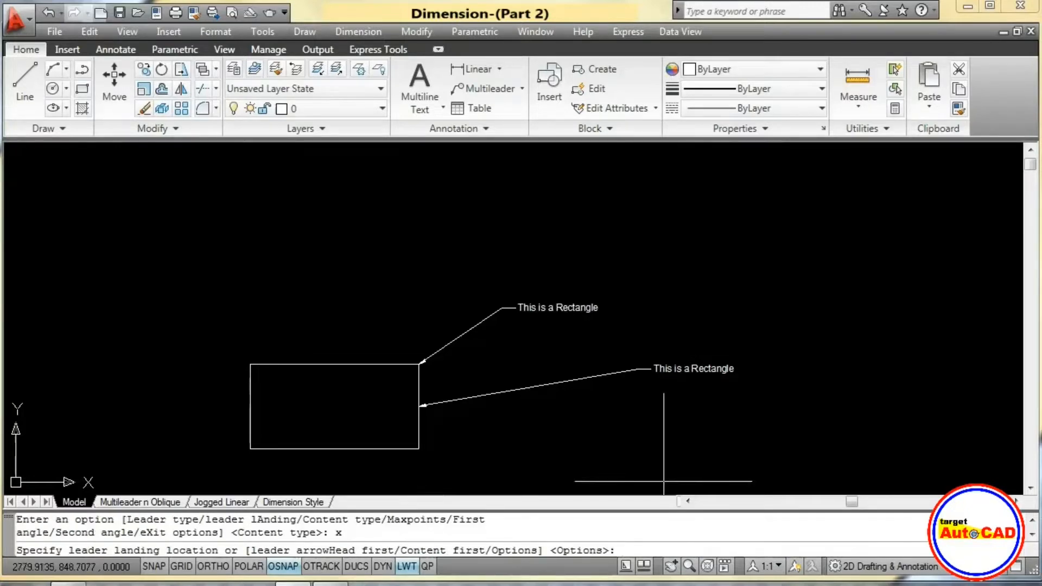
pyautogui.press('Escape')
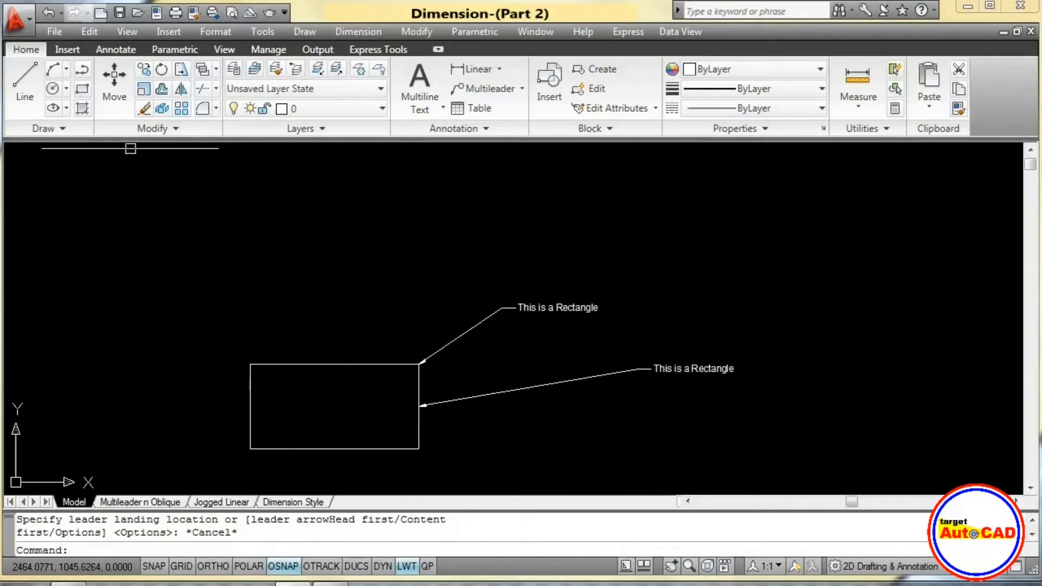
# Draw a circle in the empty area to the right of the rectangle and its leaders.
pyautogui.click(358, 31)
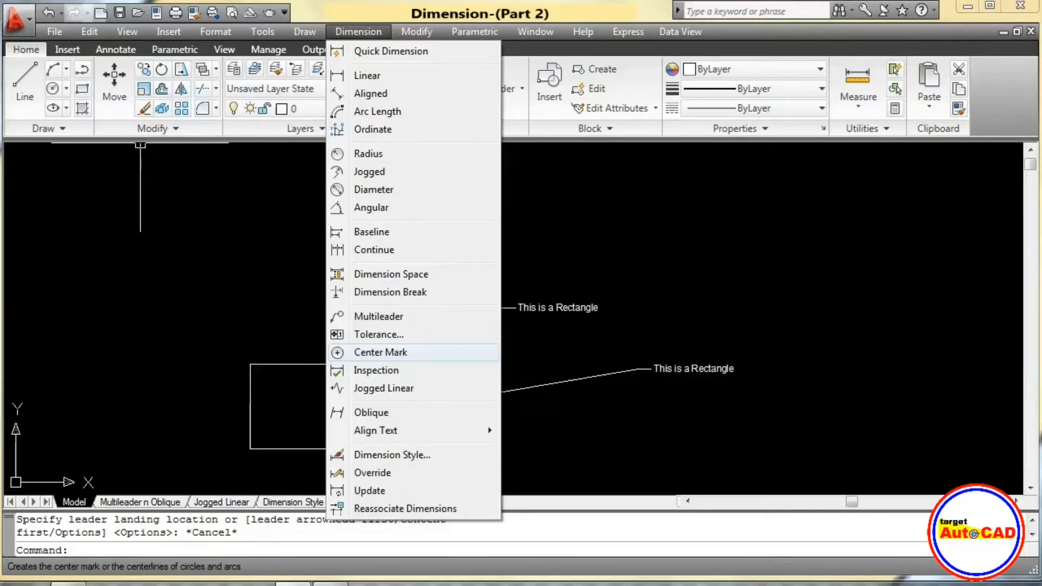
pyautogui.doubleClick(541, 276)
pyautogui.moveTo(604, 307); pyautogui.dragTo(338, 308, button='middle')
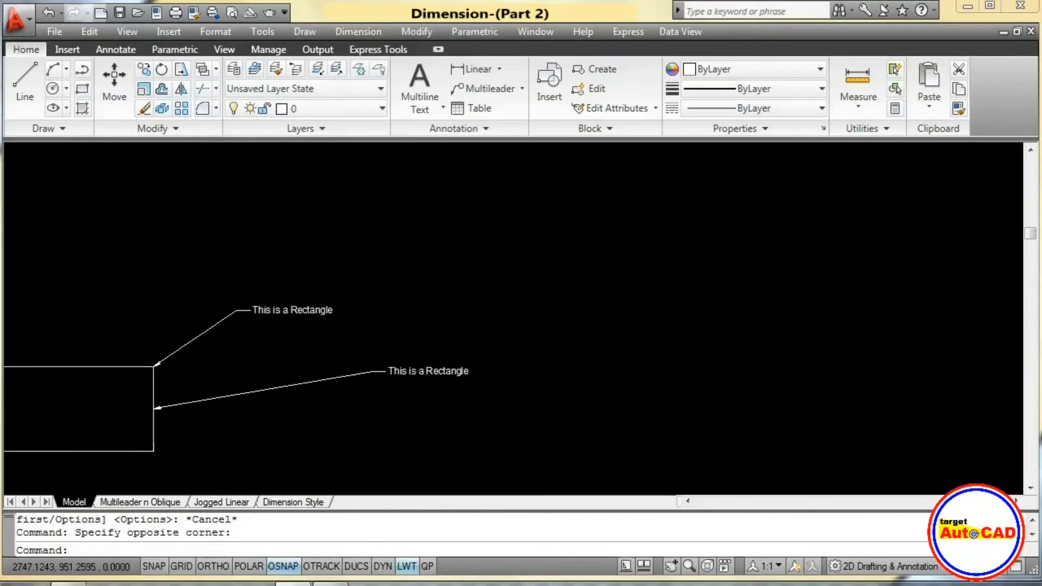
pyautogui.write('c')
pyautogui.press('Return')
pyautogui.click(650, 300)
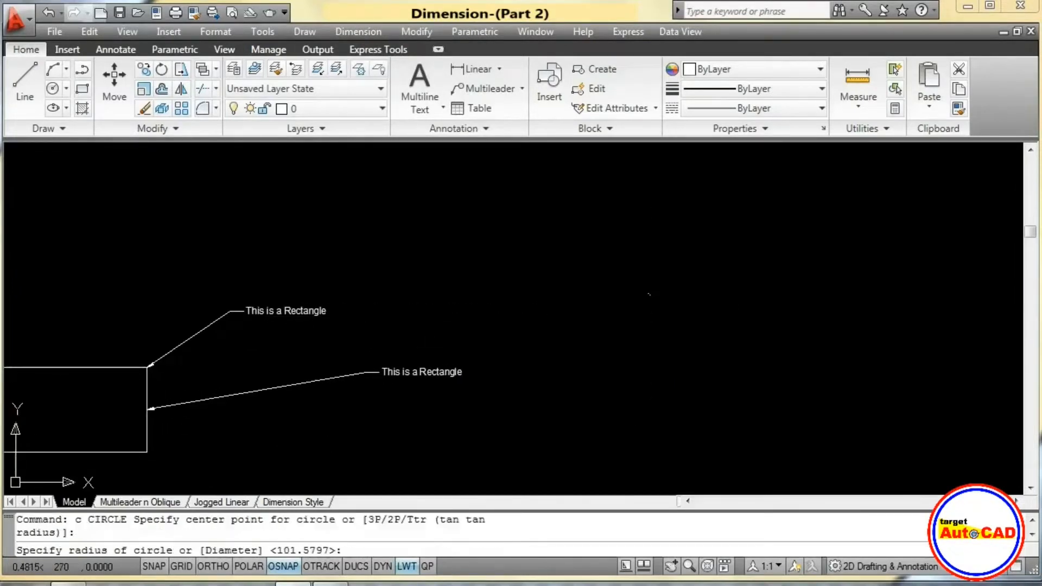
pyautogui.click(673, 377)
# Draw a three-point arc to the right of the circle, bulging to the left.
pyautogui.write('a')
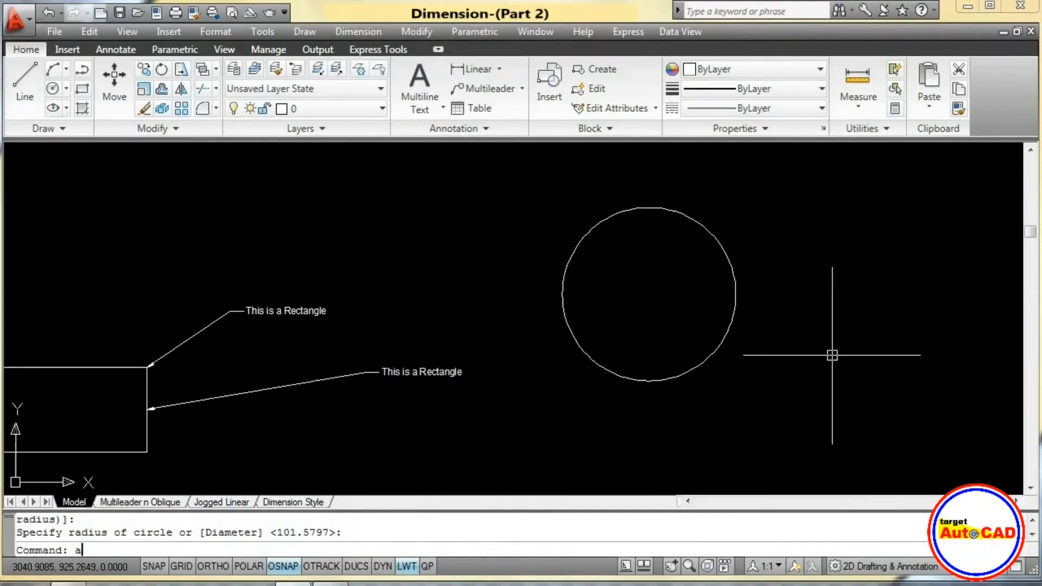
pyautogui.press('Return')
pyautogui.click(880, 395)
pyautogui.click(895, 261)
pyautogui.click(952, 259)
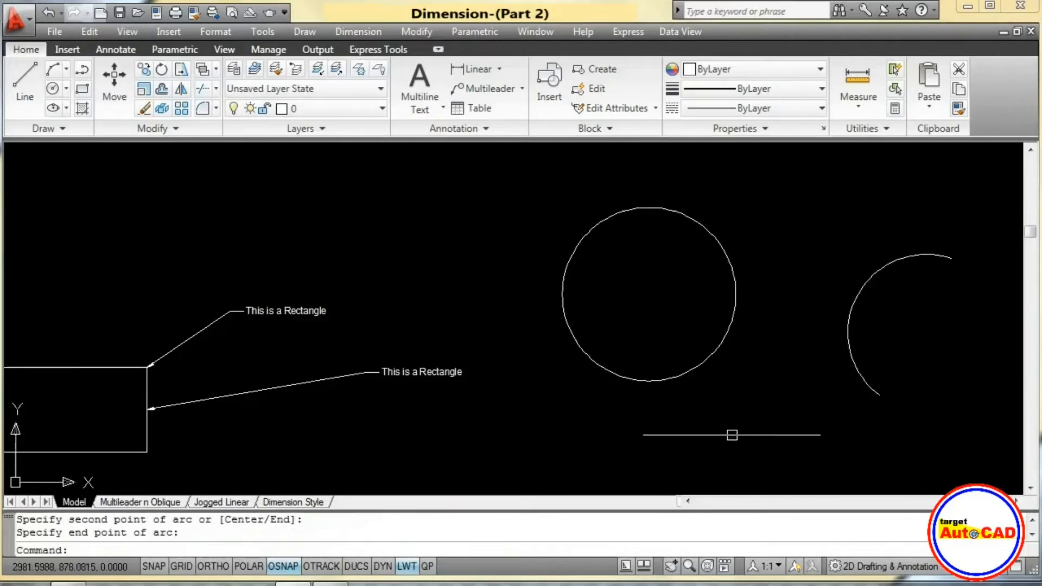
# Add a center mark to the circle.
pyautogui.scroll(2, 659, 334)
pyautogui.moveTo(659, 334); pyautogui.dragTo(449, 356, button='middle')
pyautogui.scroll(-3, 451, 353)
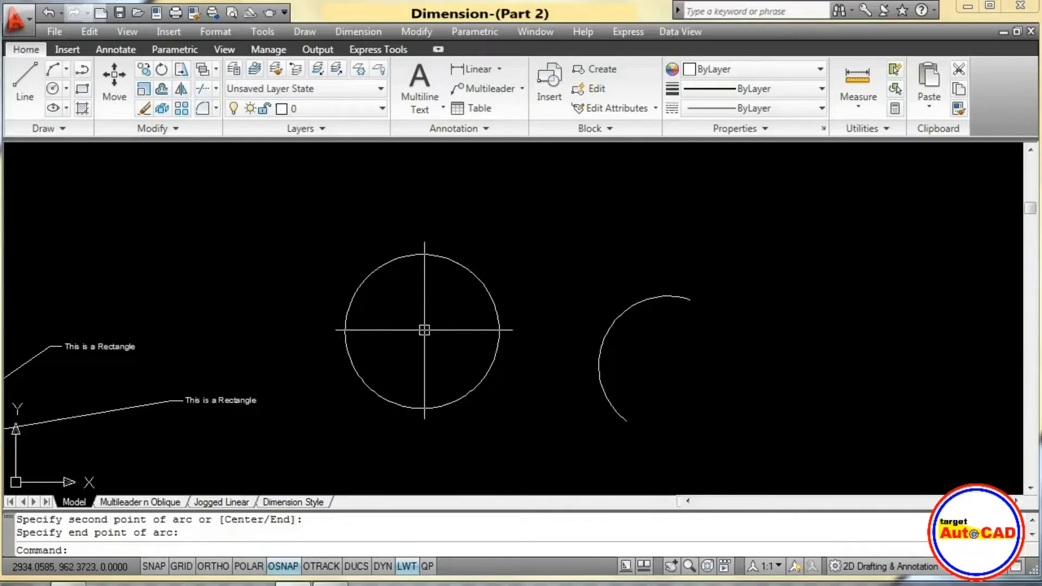
pyautogui.click(358, 32)
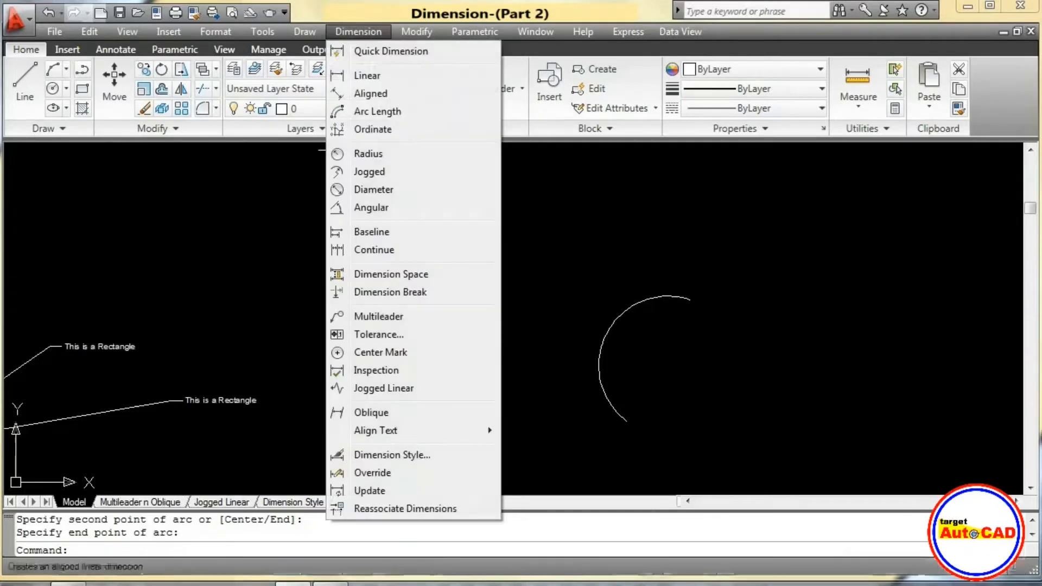
pyautogui.click(388, 352)
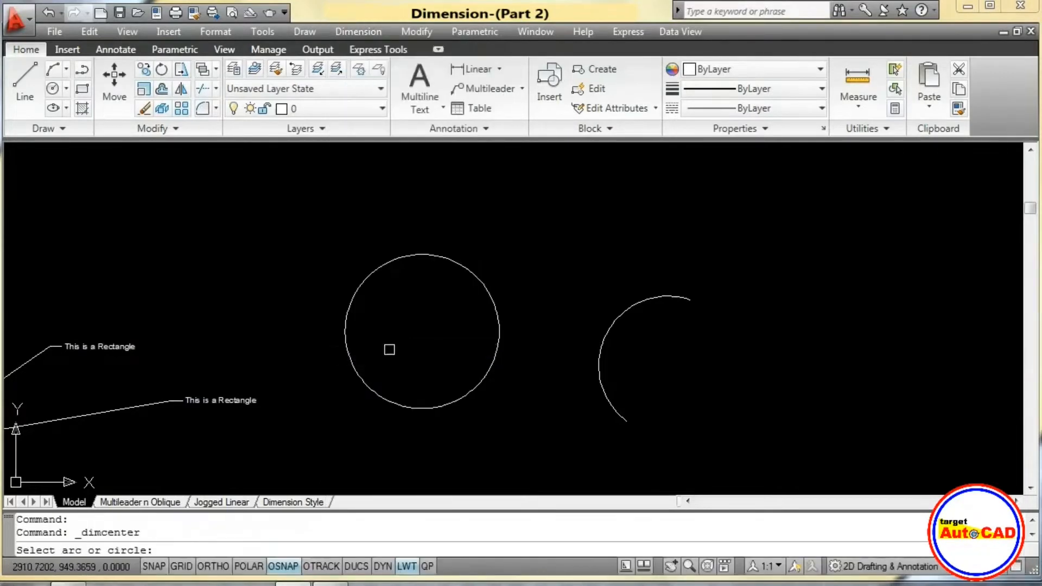
pyautogui.click(447, 259)
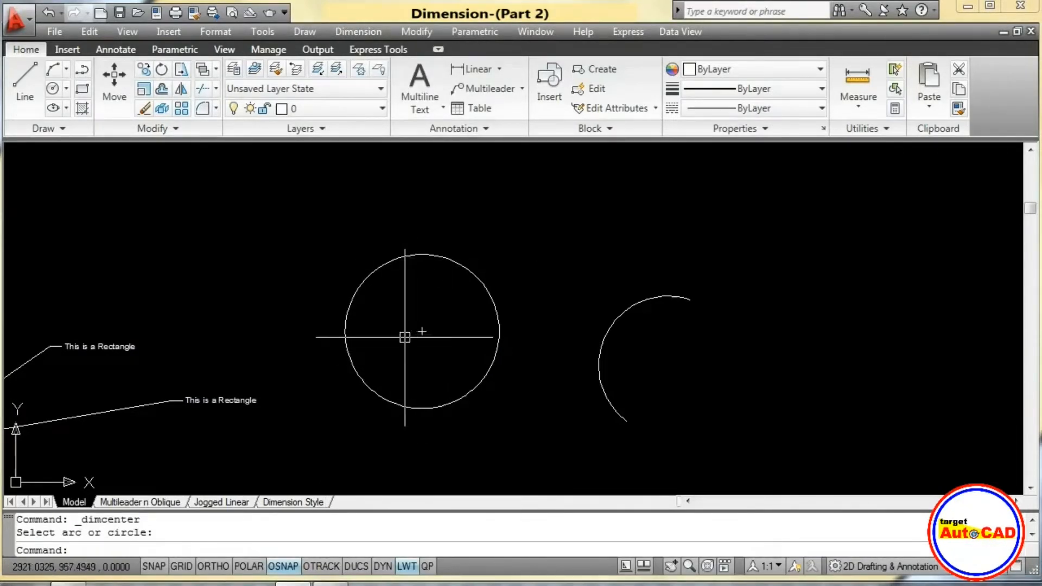
# Add a center mark to the arc.
pyautogui.scroll(1, 414, 347)
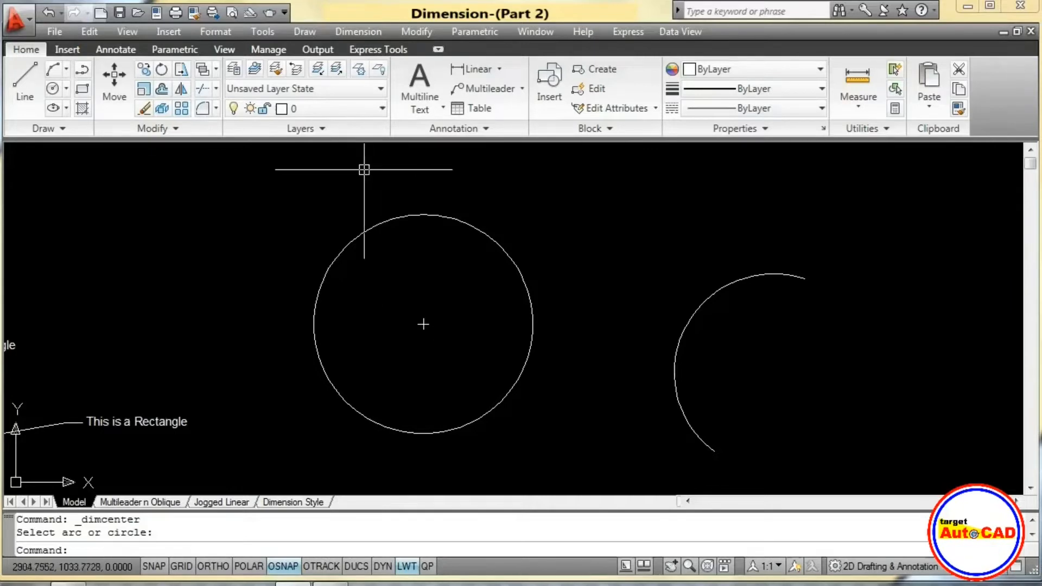
pyautogui.click(358, 31)
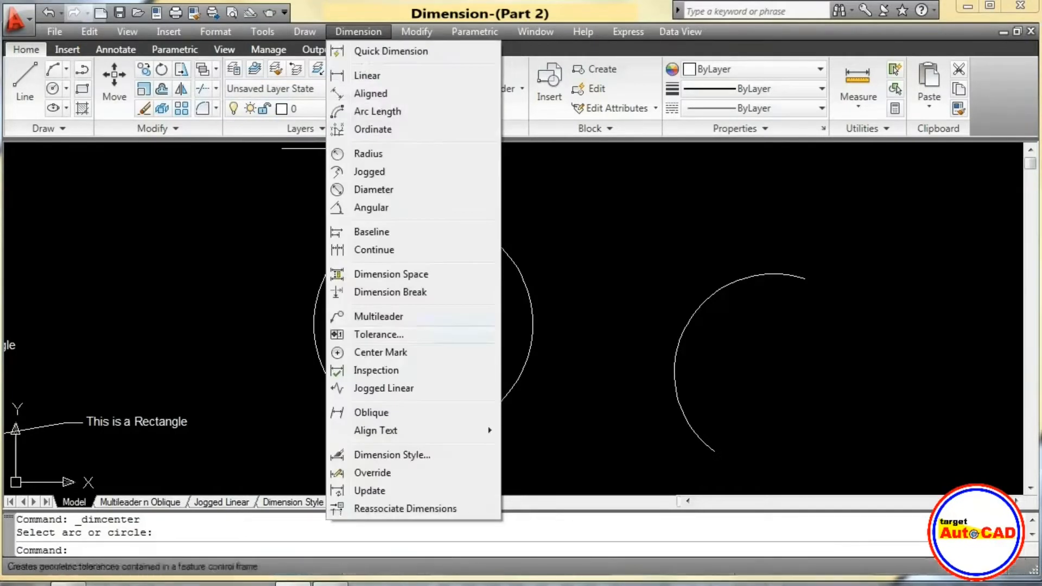
pyautogui.click(380, 352)
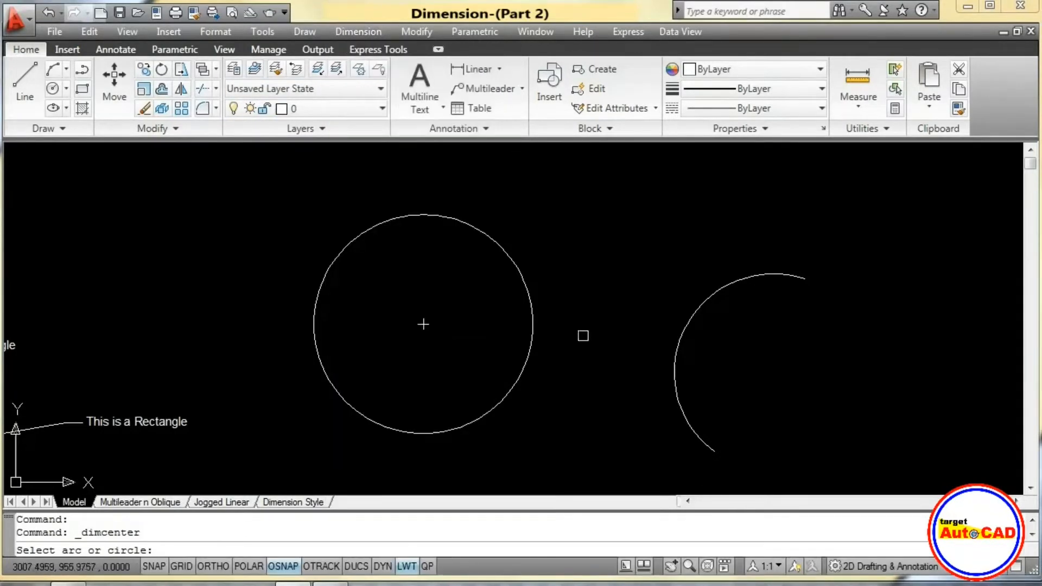
pyautogui.click(714, 287)
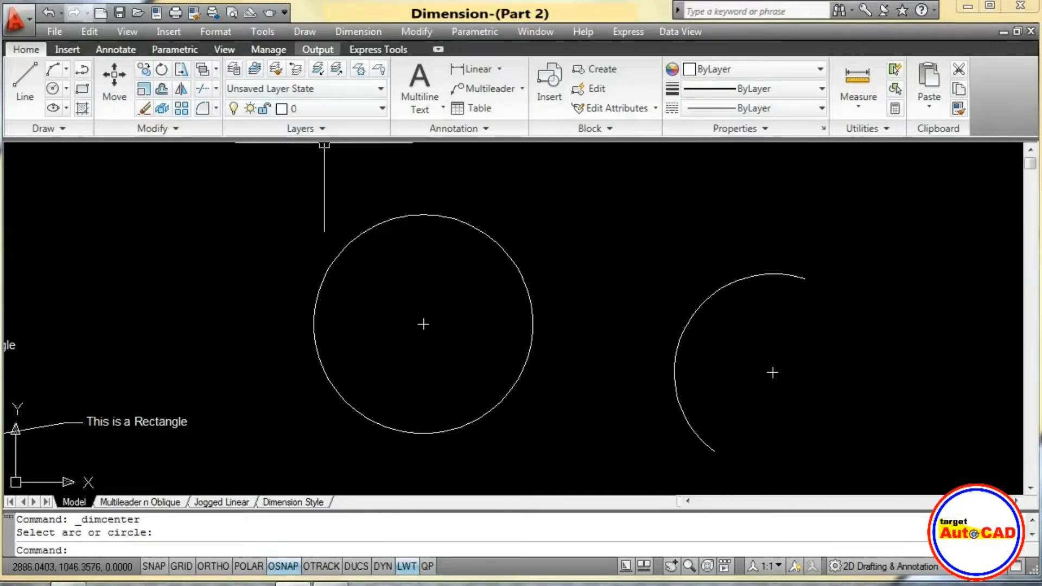
pyautogui.click(359, 32)
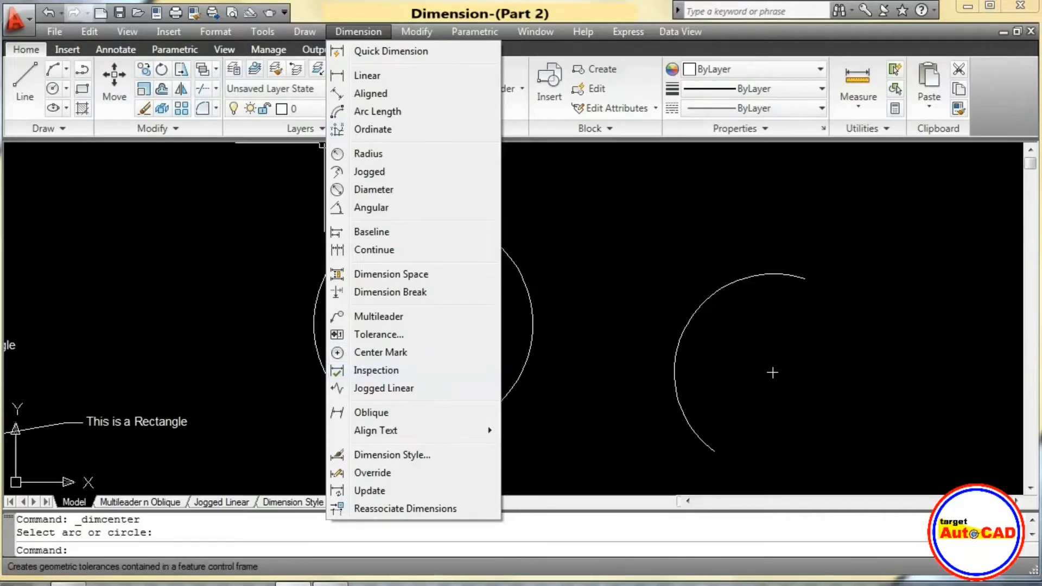
pyautogui.click(543, 277)
pyautogui.click(545, 280)
# Delete both "This is a Rectangle" multileaders attached to the rectangle.
pyautogui.moveTo(348, 310); pyautogui.dragTo(727, 290, button='middle')
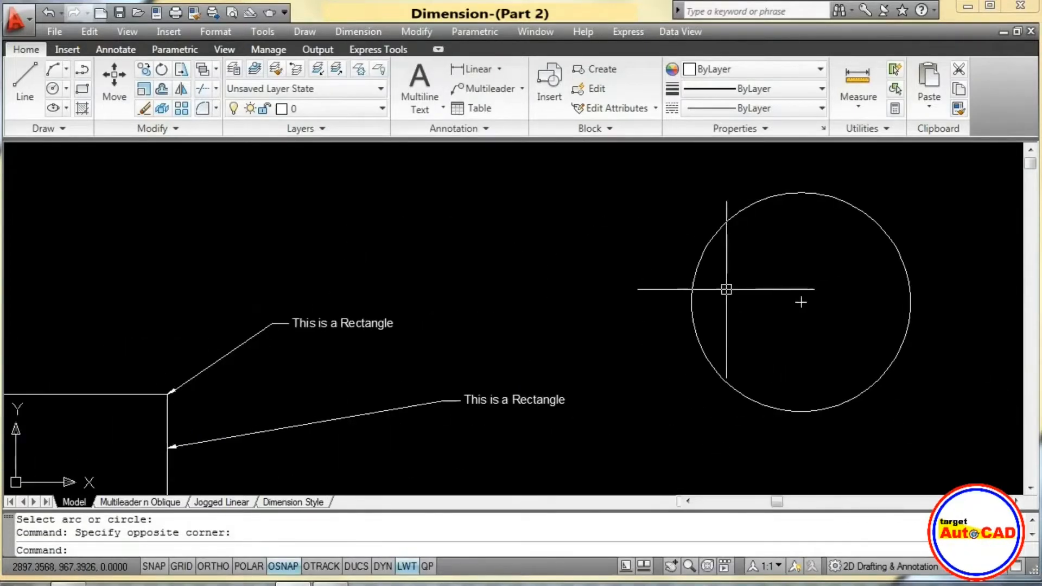
pyautogui.moveTo(465, 340); pyautogui.dragTo(749, 280, button='middle')
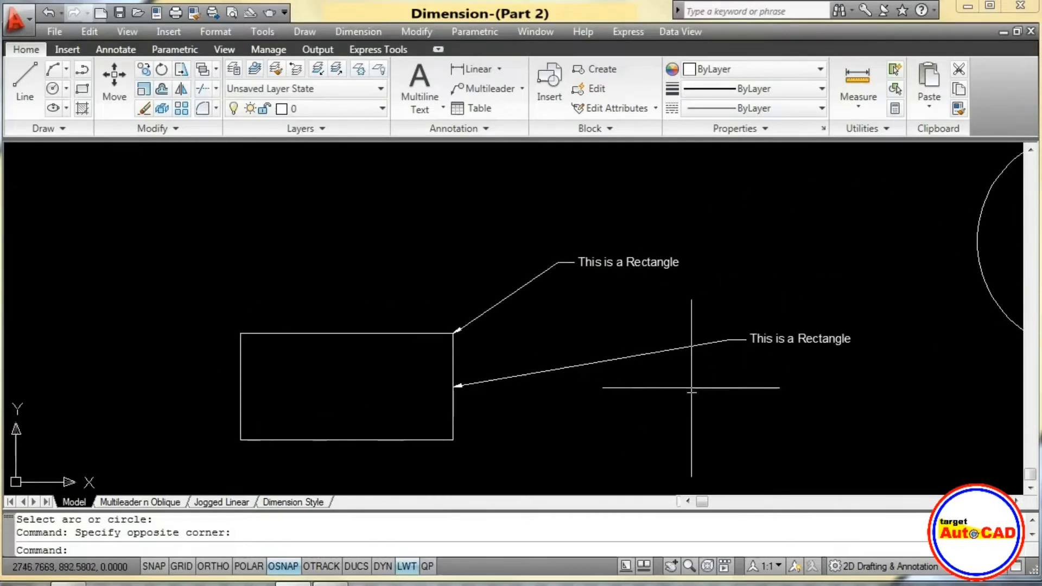
pyautogui.click(779, 400)
pyautogui.click(516, 219)
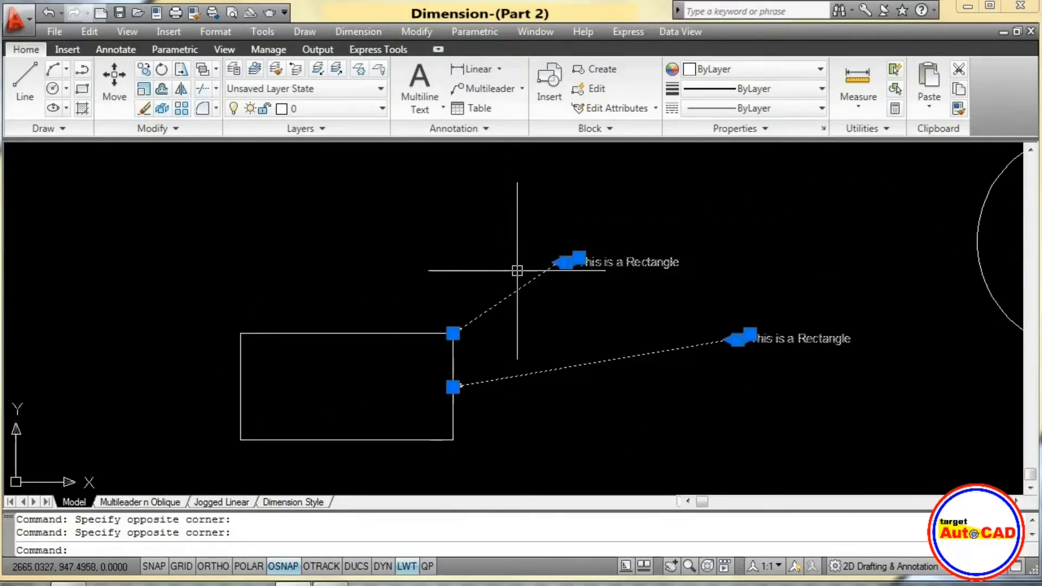
pyautogui.press('Delete')
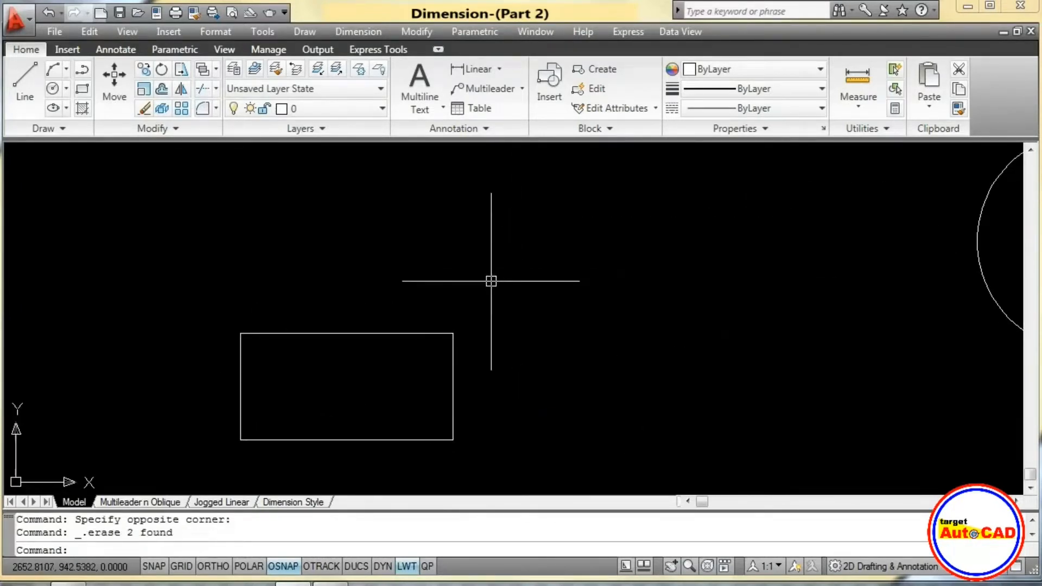
pyautogui.moveTo(493, 279); pyautogui.dragTo(604, 230, button='middle')
pyautogui.scroll(2, 456, 294)
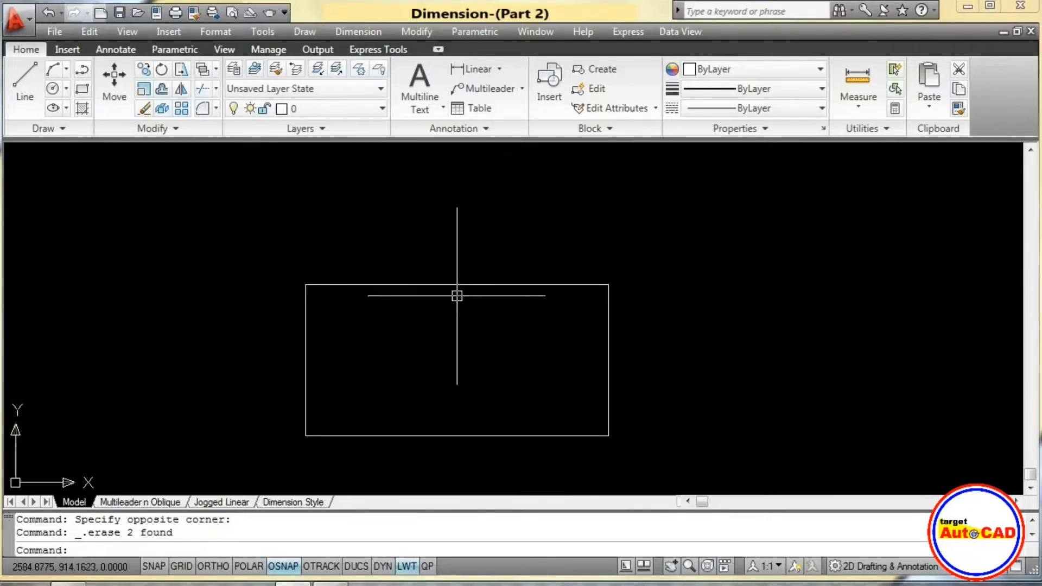
pyautogui.moveTo(456, 294); pyautogui.dragTo(446, 267, button='middle')
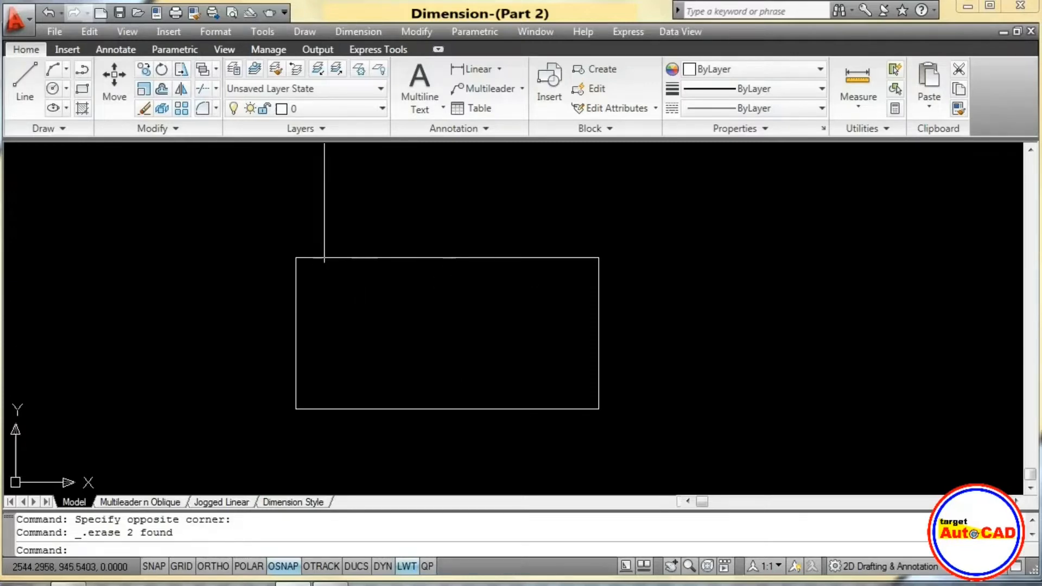
pyautogui.click(358, 32)
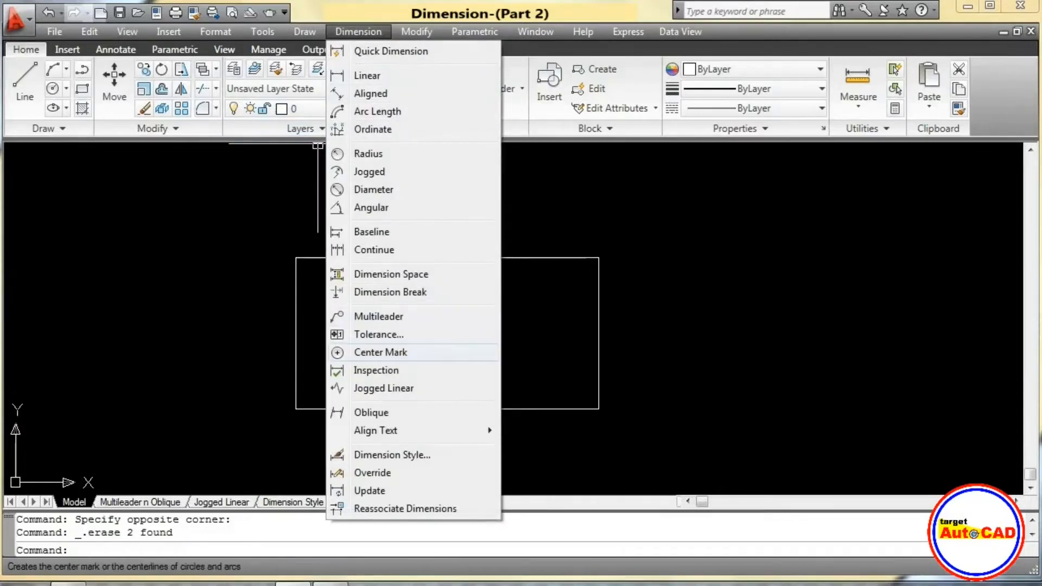
pyautogui.click(525, 326)
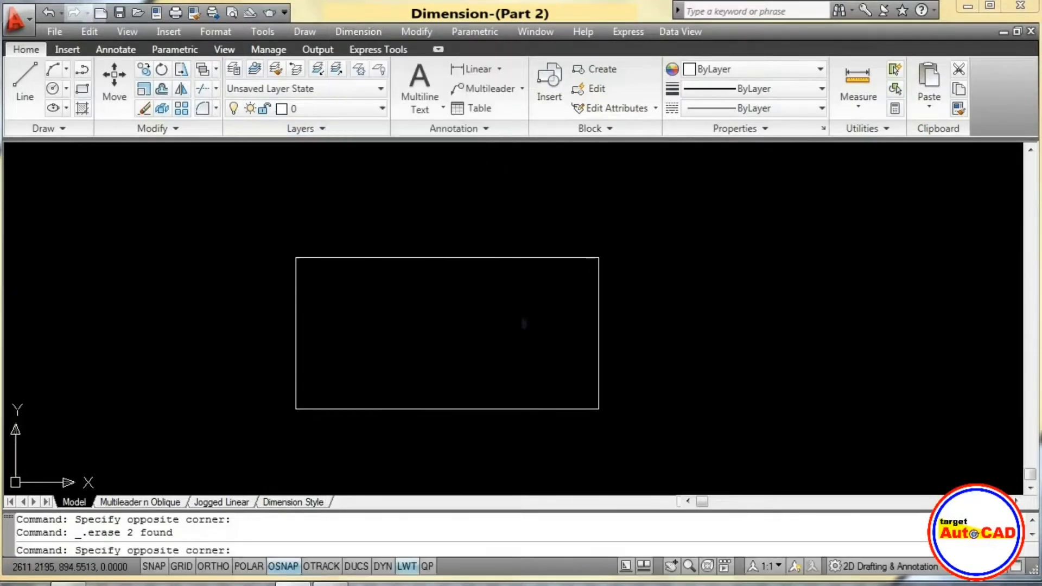
pyautogui.click(527, 330)
pyautogui.moveTo(407, 270); pyautogui.dragTo(385, 278, button='middle')
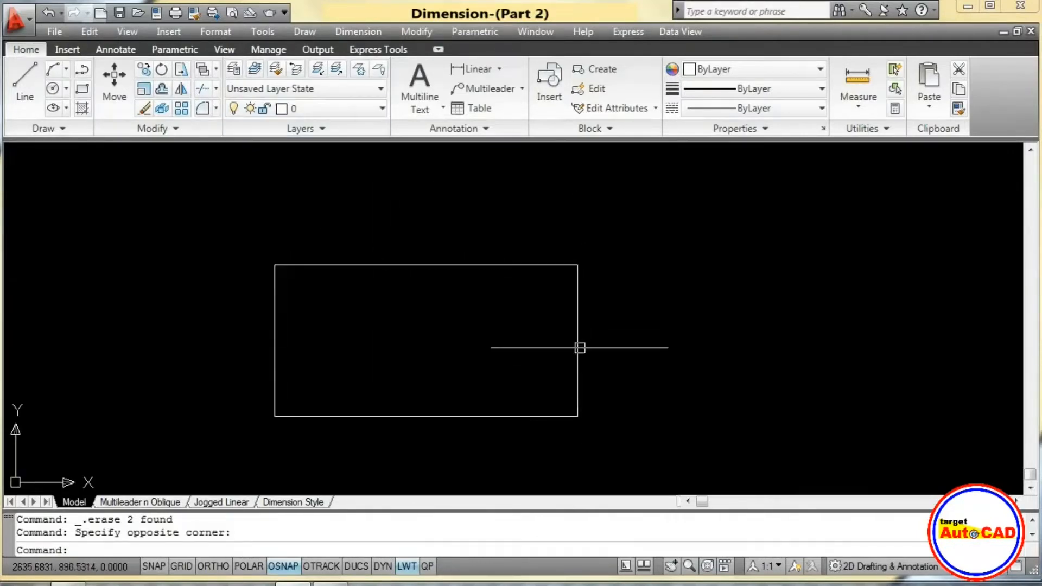
# Add a horizontal linear dimension to the rectangle's top edge, placing it just above the edge.
pyautogui.click(359, 32)
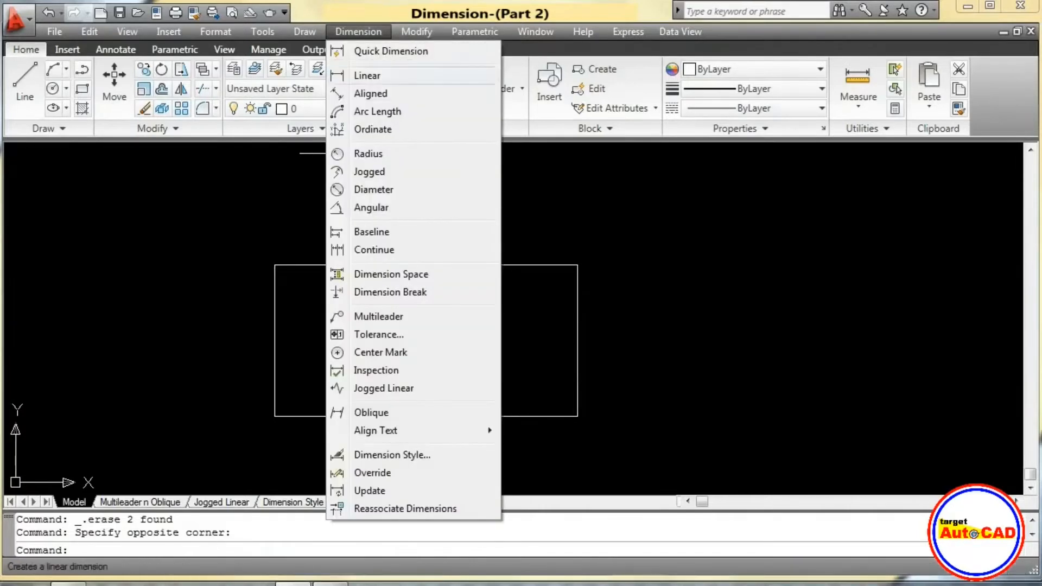
pyautogui.click(369, 74)
pyautogui.click(274, 265)
pyautogui.click(578, 265)
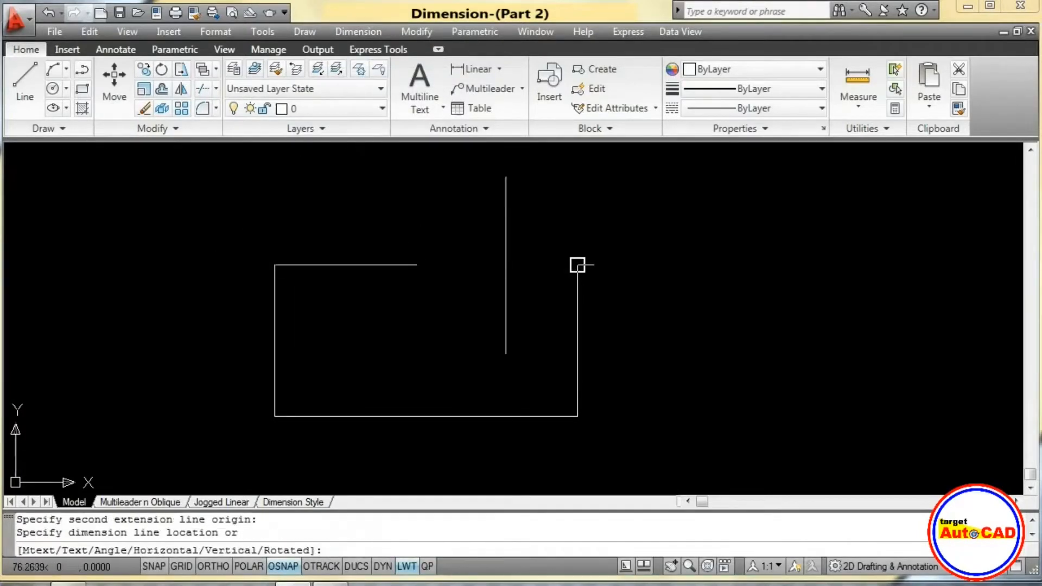
pyautogui.click(505, 245)
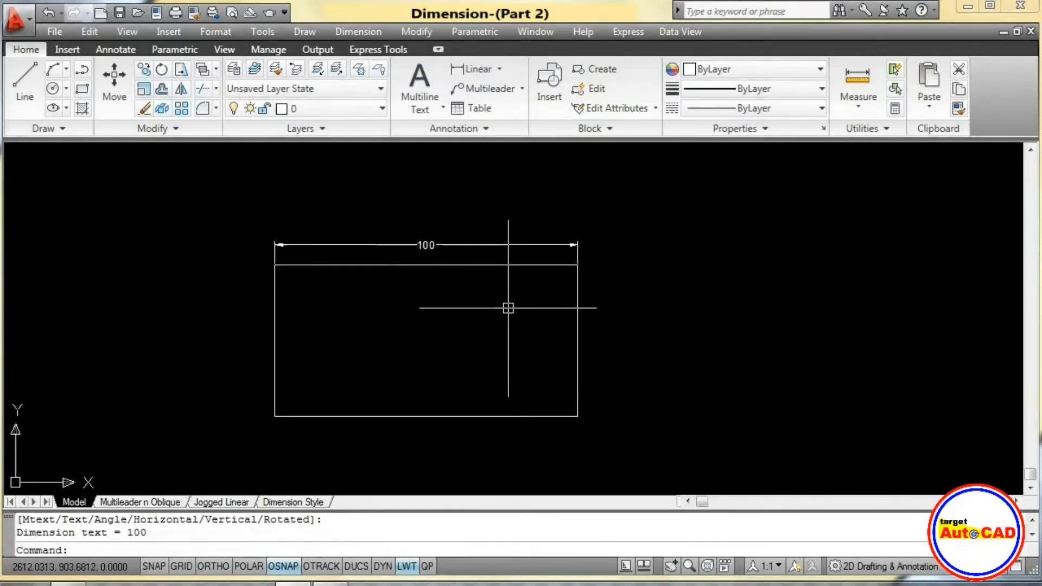
# Add a vertical linear dimension to the rectangle's right edge, placing it just outside the rectangle.
pyautogui.press('Return')
pyautogui.click(584, 311)
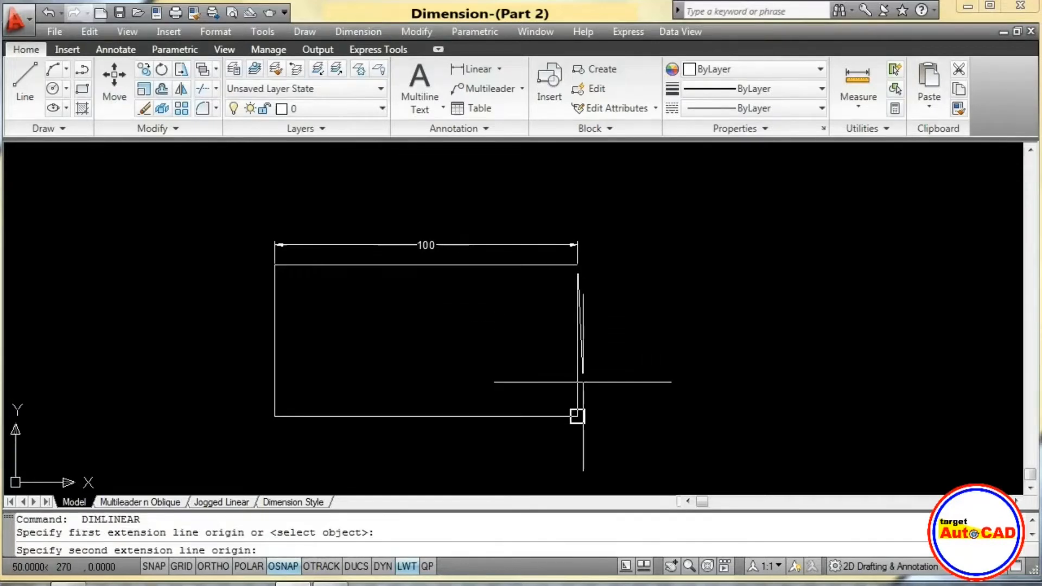
pyautogui.click(578, 416)
pyautogui.click(606, 383)
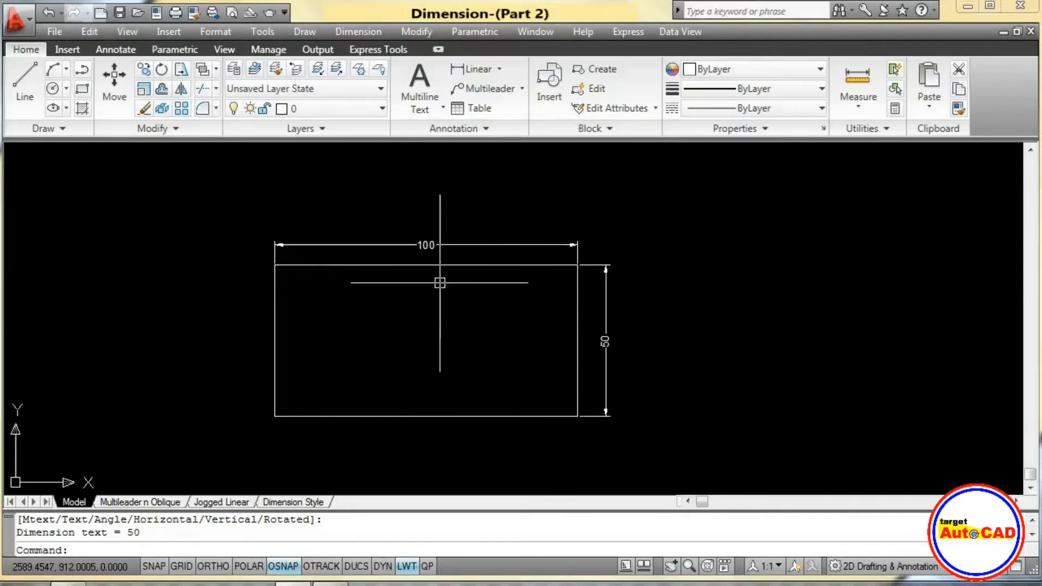
# Add inspection information to the rectangle's horizontal dimension, using the Round shape, label Engg and a 100% inspection rate.
pyautogui.click(358, 32)
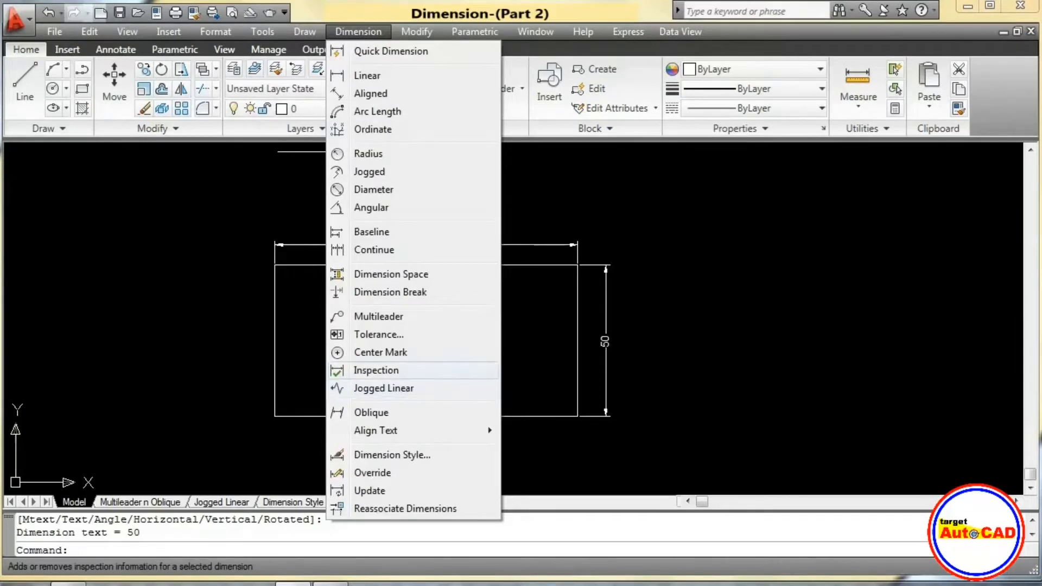
pyautogui.click(377, 371)
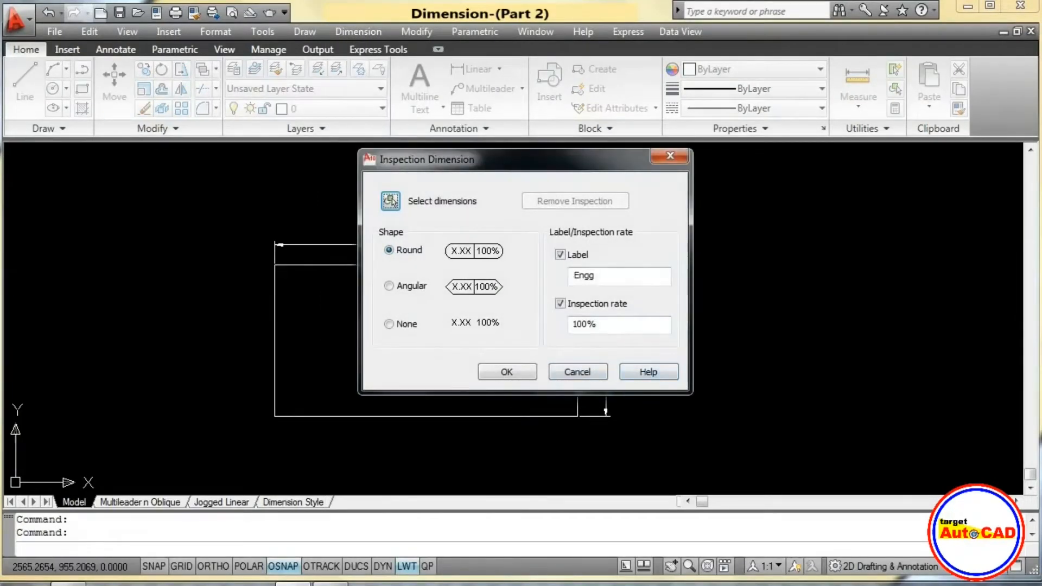
pyautogui.moveTo(423, 159); pyautogui.dragTo(693, 203)
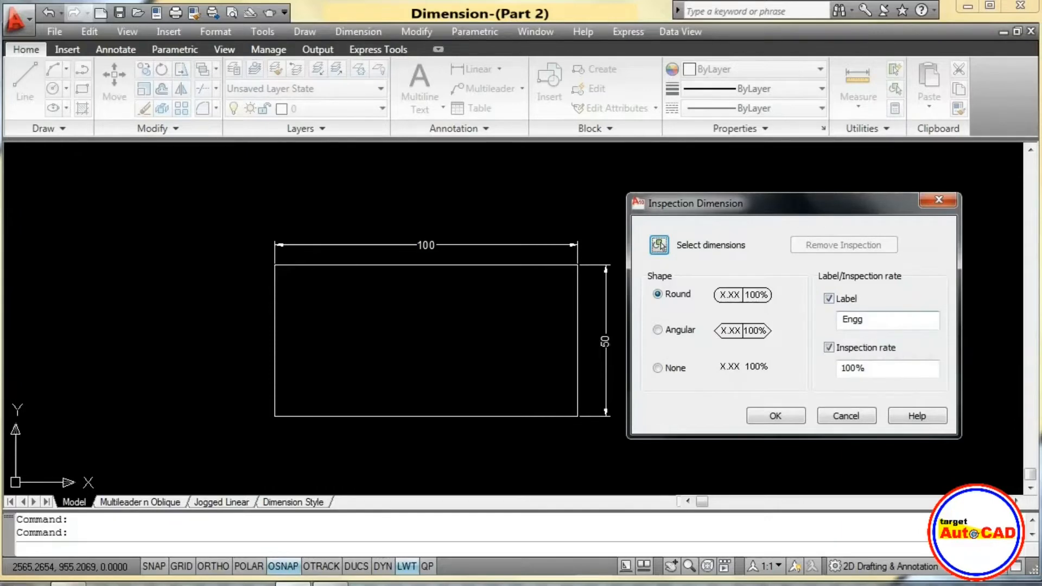
pyautogui.moveTo(865, 321); pyautogui.dragTo(859, 321)
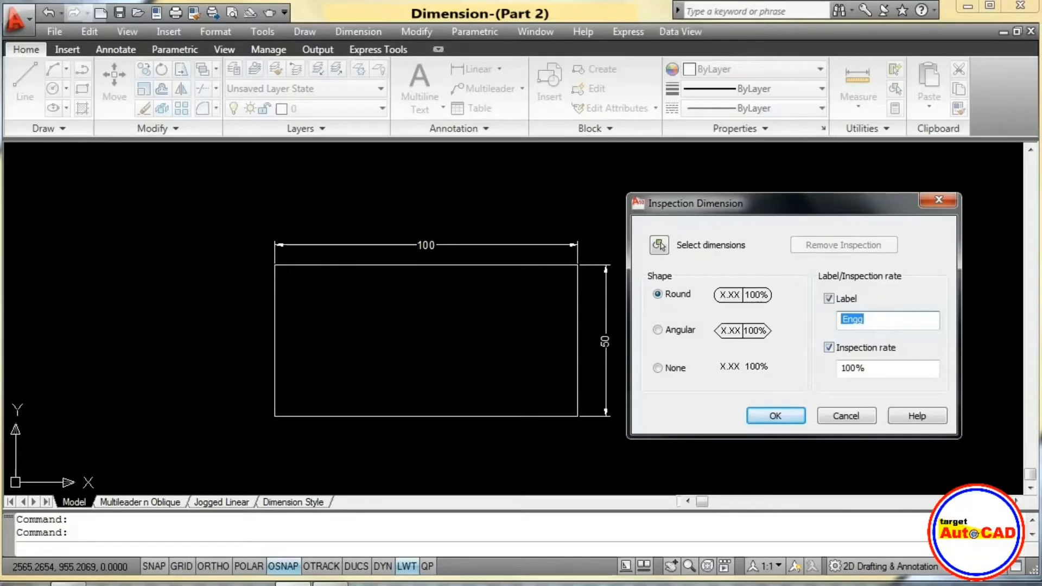
pyautogui.press('Tab')
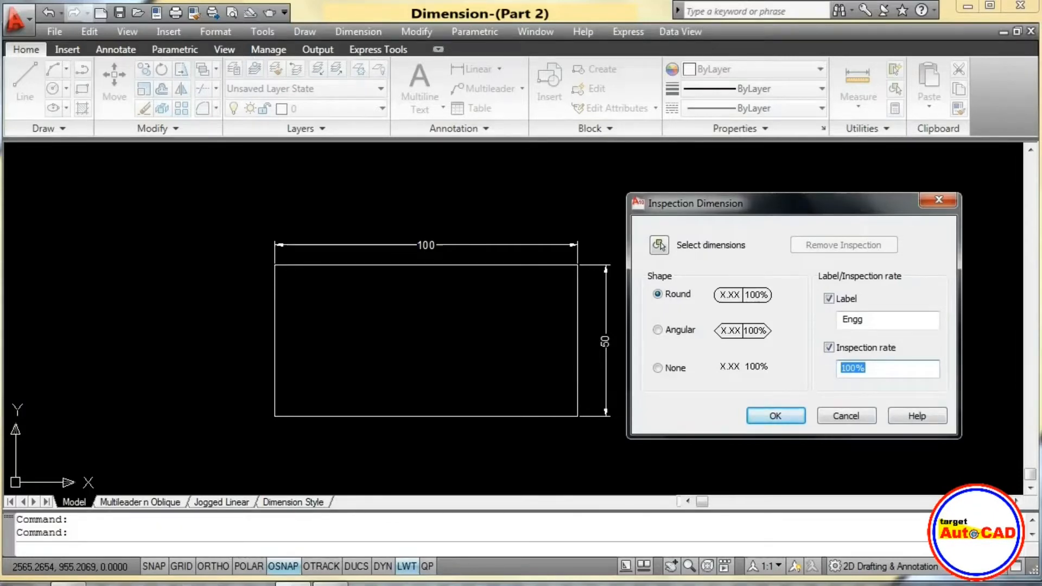
pyautogui.click(661, 247)
pyautogui.click(539, 244)
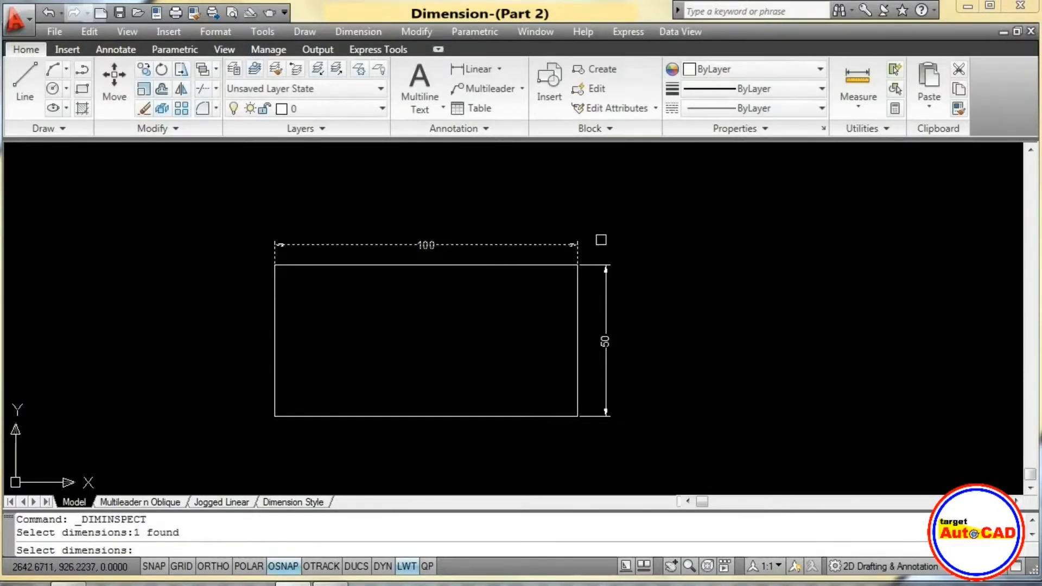
pyautogui.press('Return')
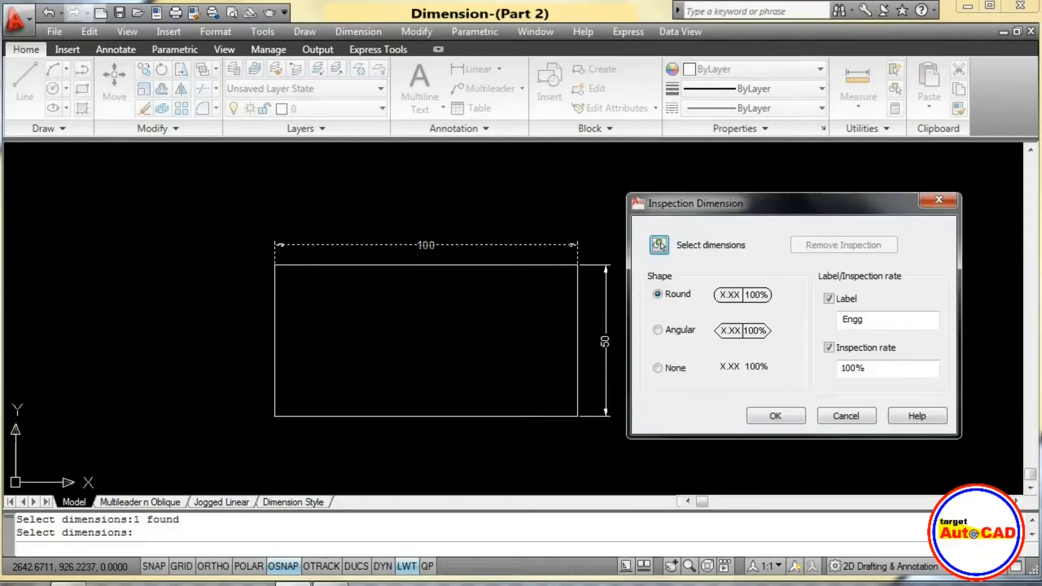
pyautogui.click(775, 416)
# Remove the inspection information from the rectangle's horizontal dimension.
pyautogui.scroll(3, 419, 275)
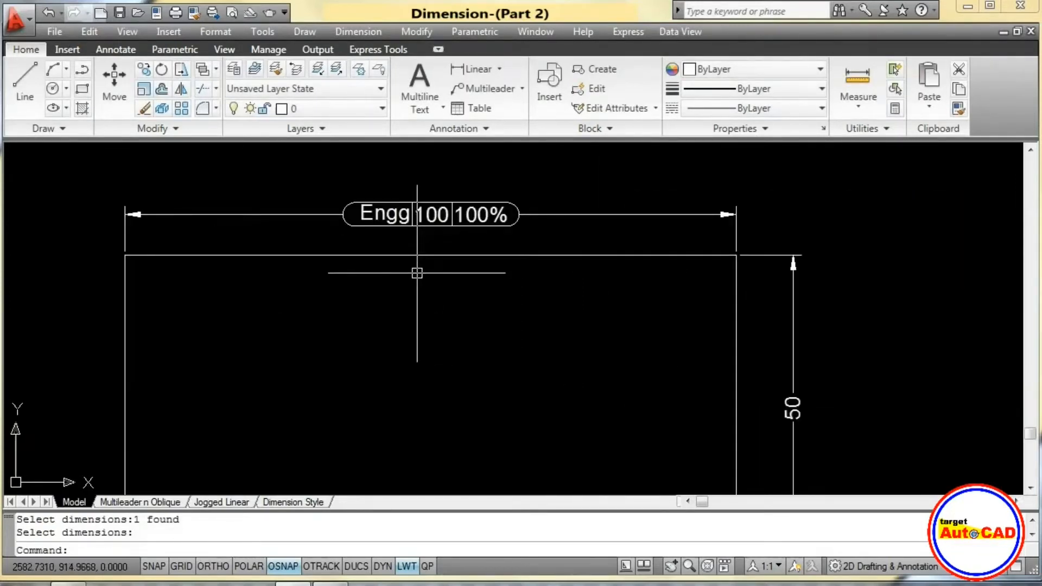
pyautogui.moveTo(417, 273); pyautogui.dragTo(446, 275, button='middle')
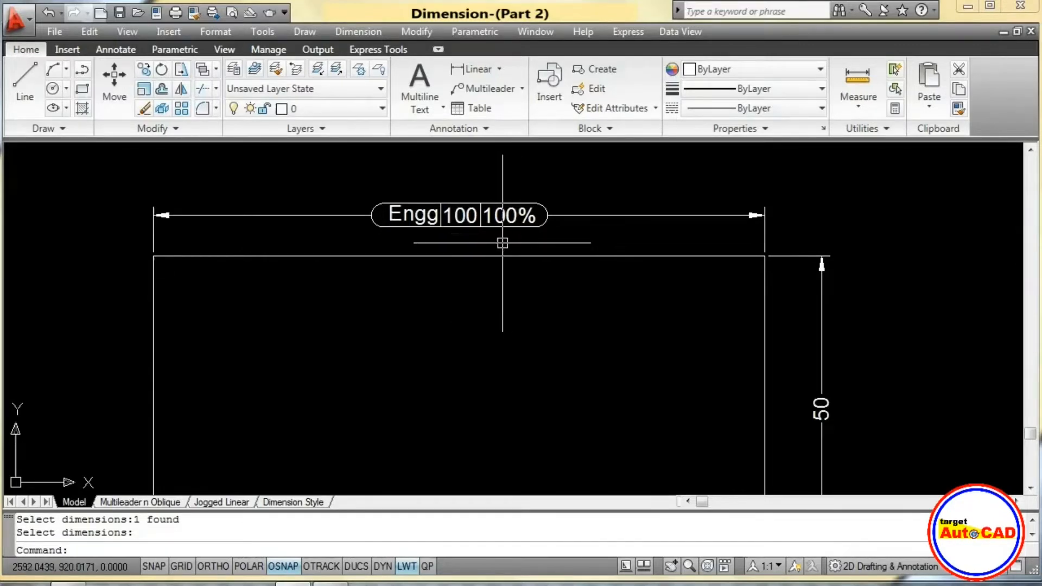
pyautogui.click(358, 31)
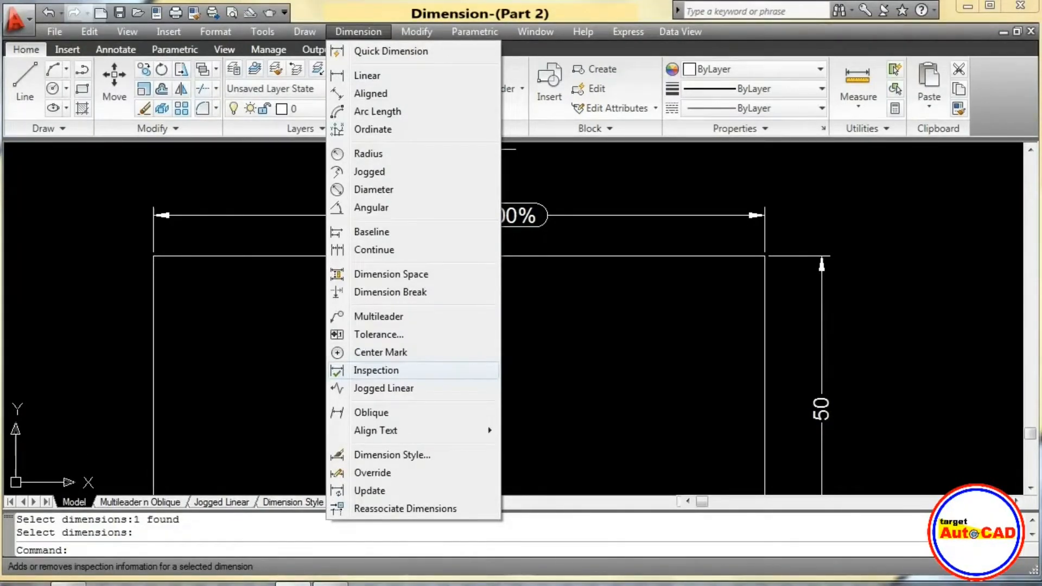
pyautogui.click(376, 370)
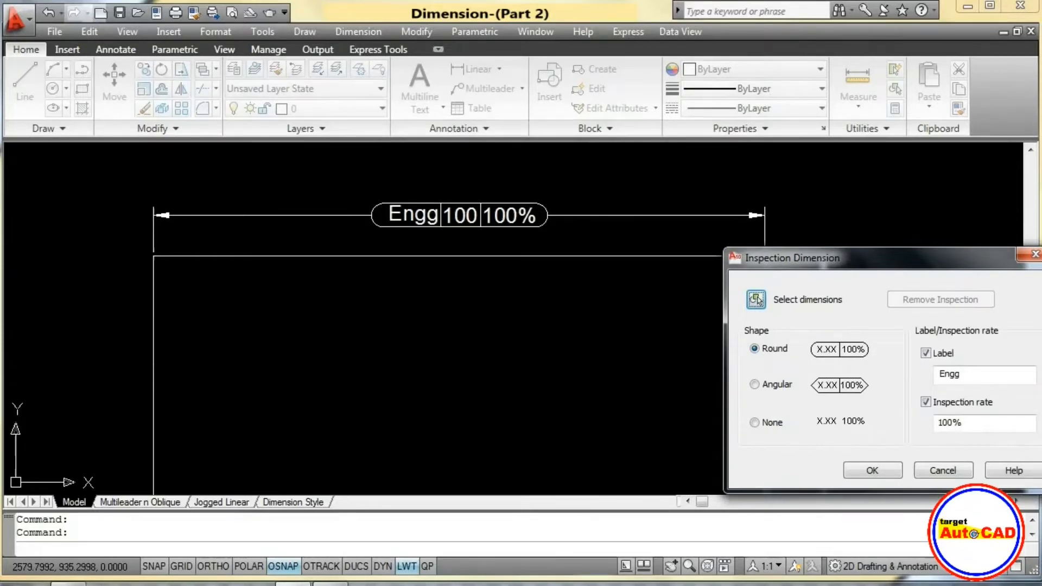
pyautogui.click(758, 299)
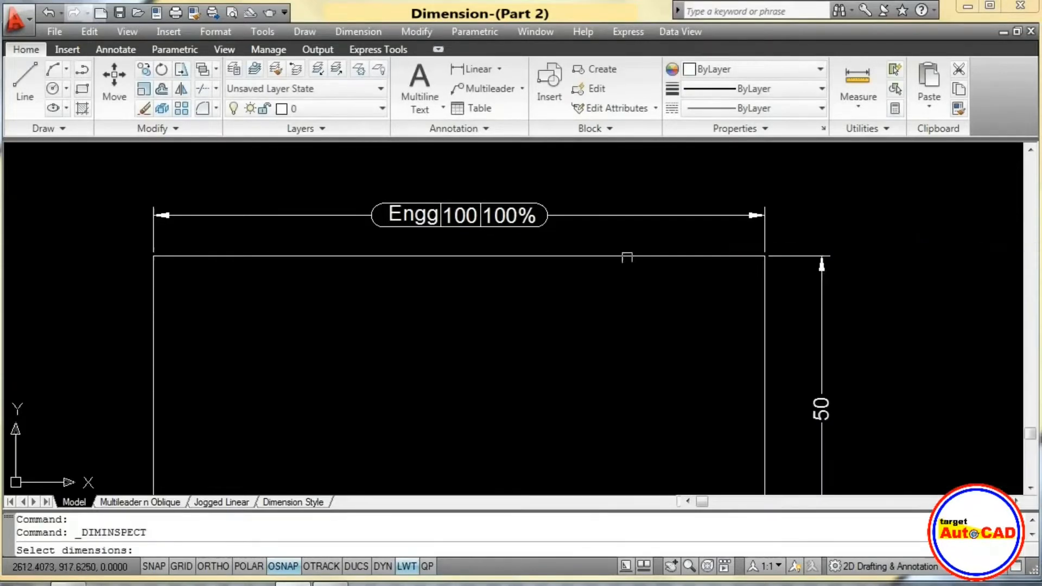
pyautogui.click(526, 219)
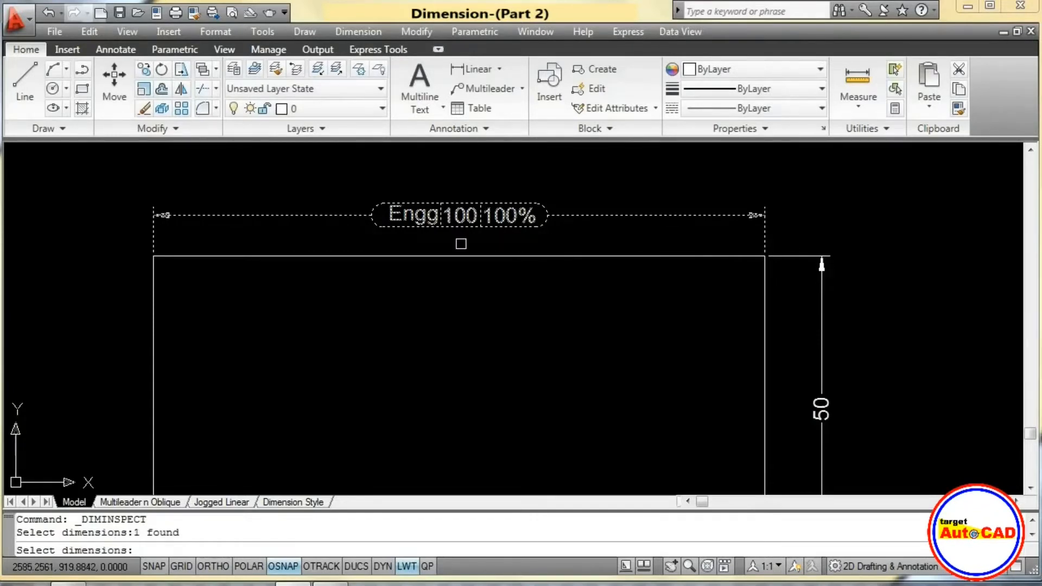
pyautogui.press('Return')
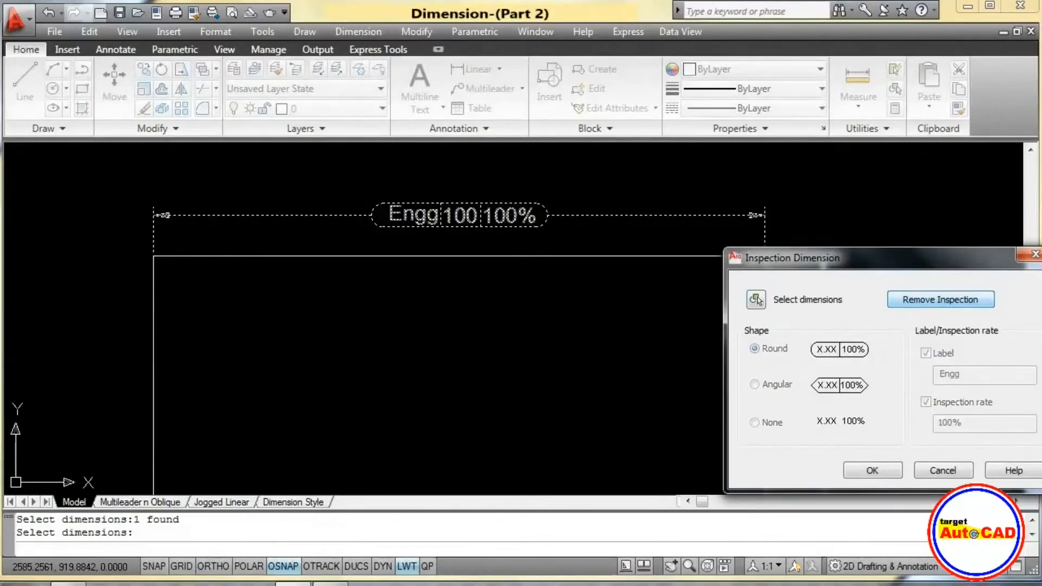
pyautogui.press('Return')
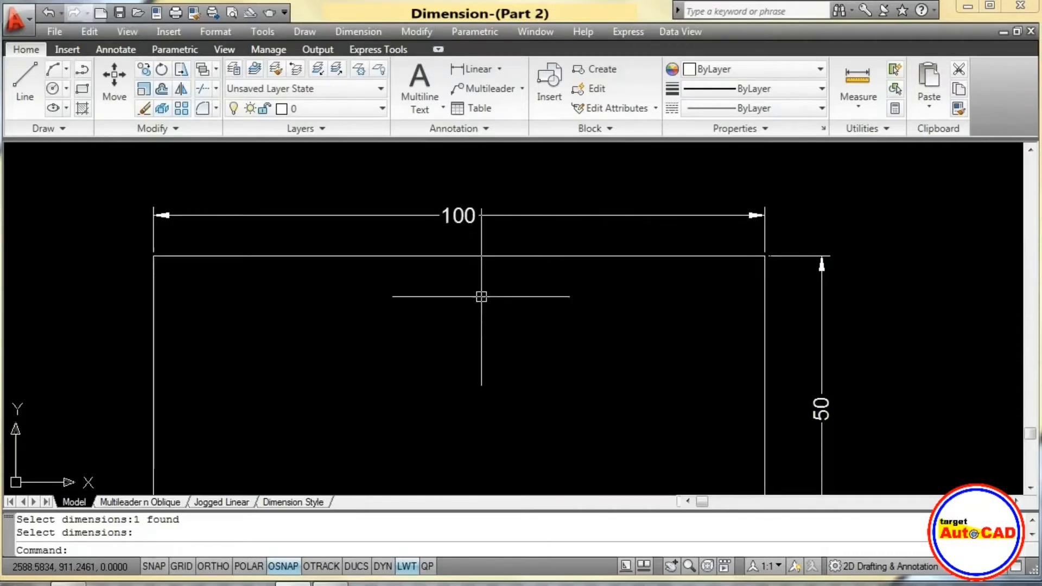
pyautogui.moveTo(477, 295); pyautogui.dragTo(457, 261, button='middle')
pyautogui.click(359, 32)
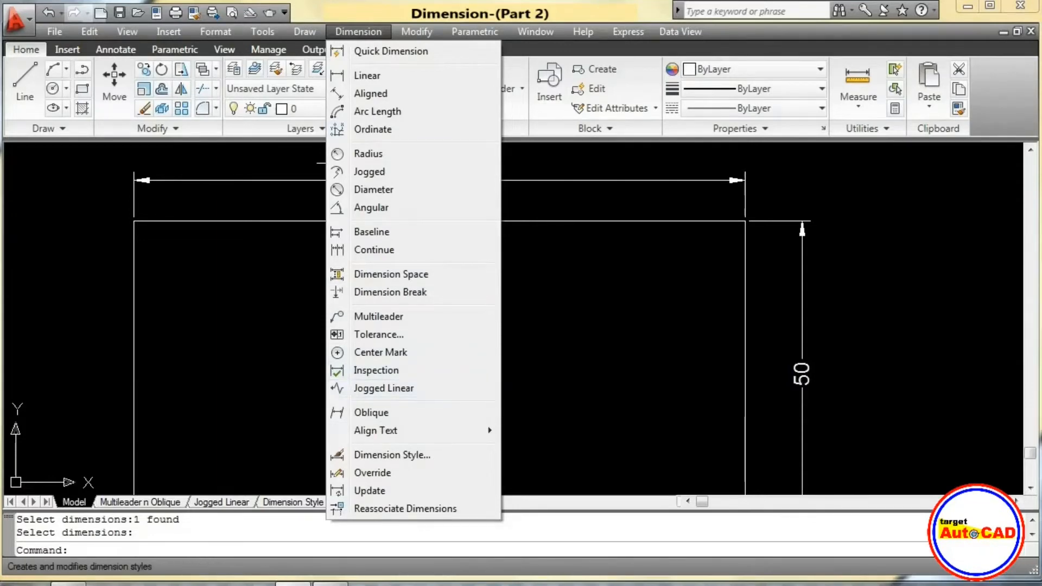
pyautogui.click(214, 438)
pyautogui.click(215, 440)
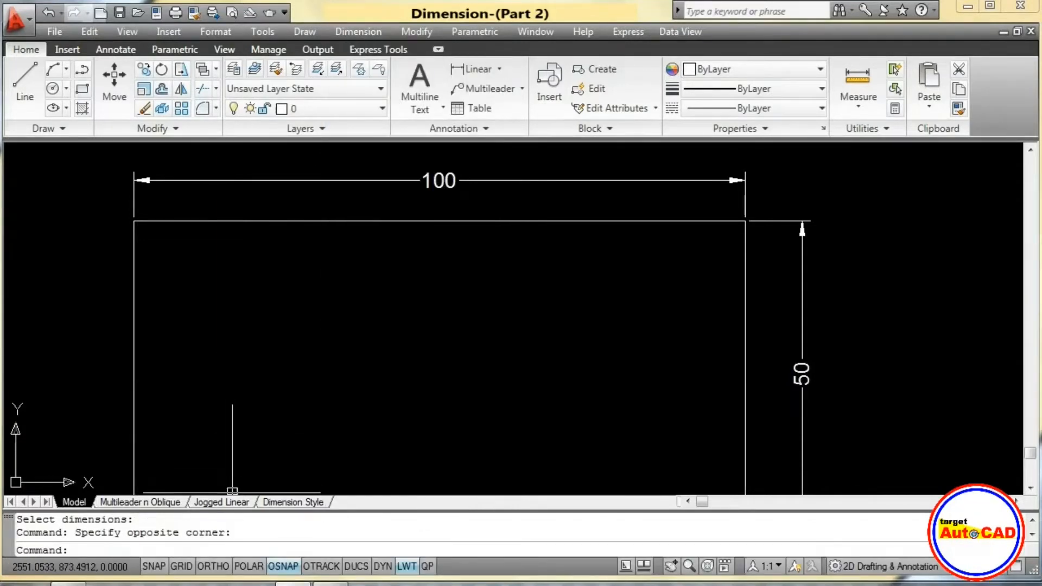
# Switch to the Jogged Linear layout and examine the explanation of jogged linear dimensions with its example objects.
pyautogui.click(221, 502)
pyautogui.scroll(4, 347, 321)
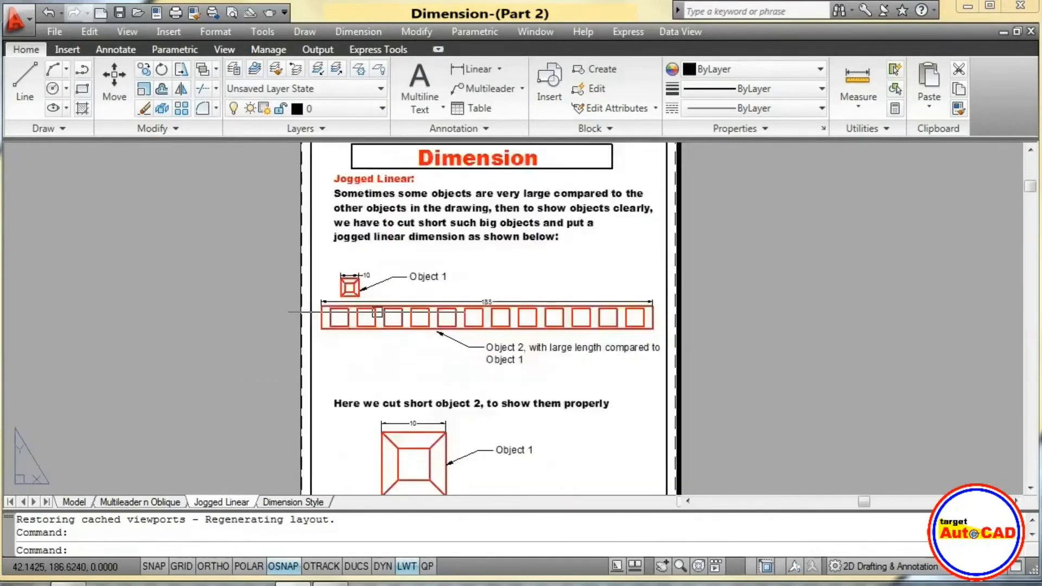
pyautogui.scroll(5, 377, 312)
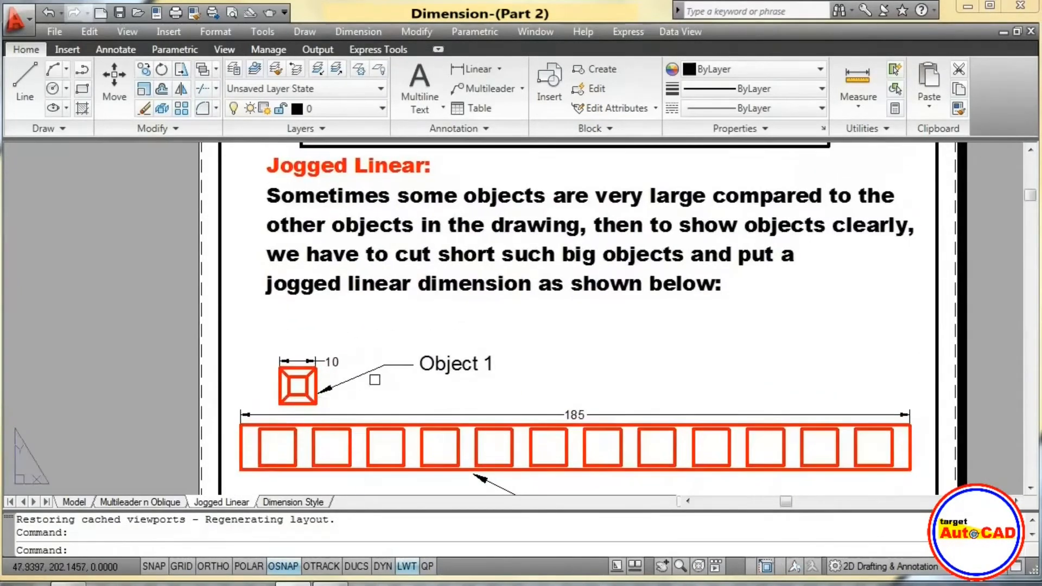
pyautogui.moveTo(380, 369); pyautogui.dragTo(364, 429, button='middle')
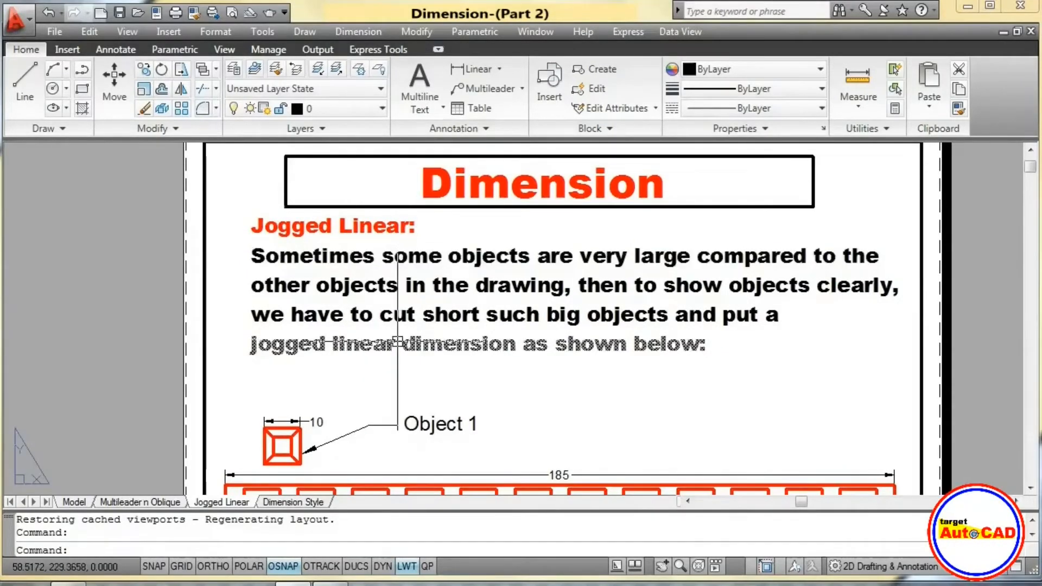
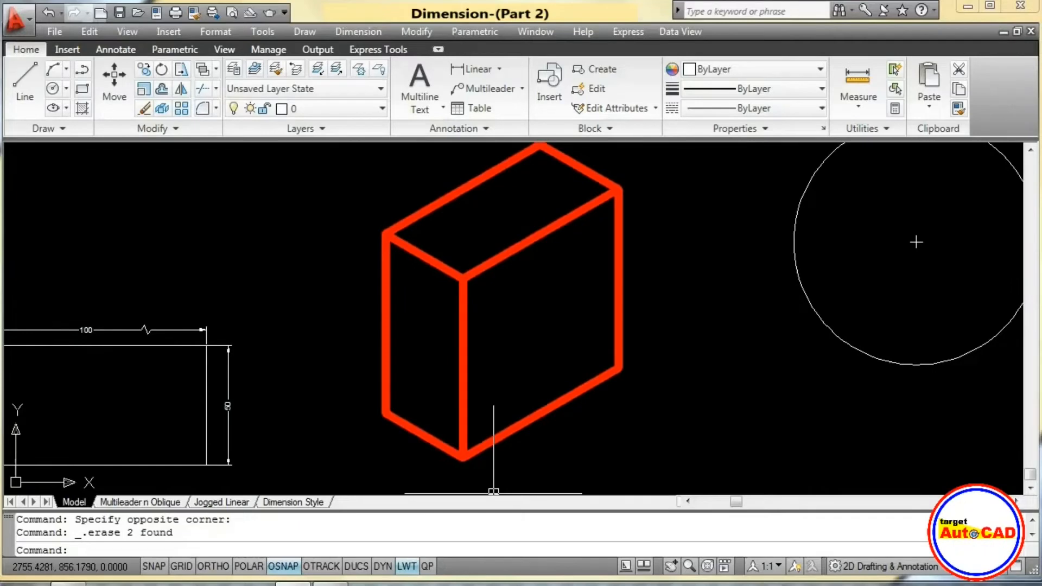
# Turn off lineweight display and add an aligned dimension just outside the isometric box's long bottom edge.
pyautogui.click(407, 566)
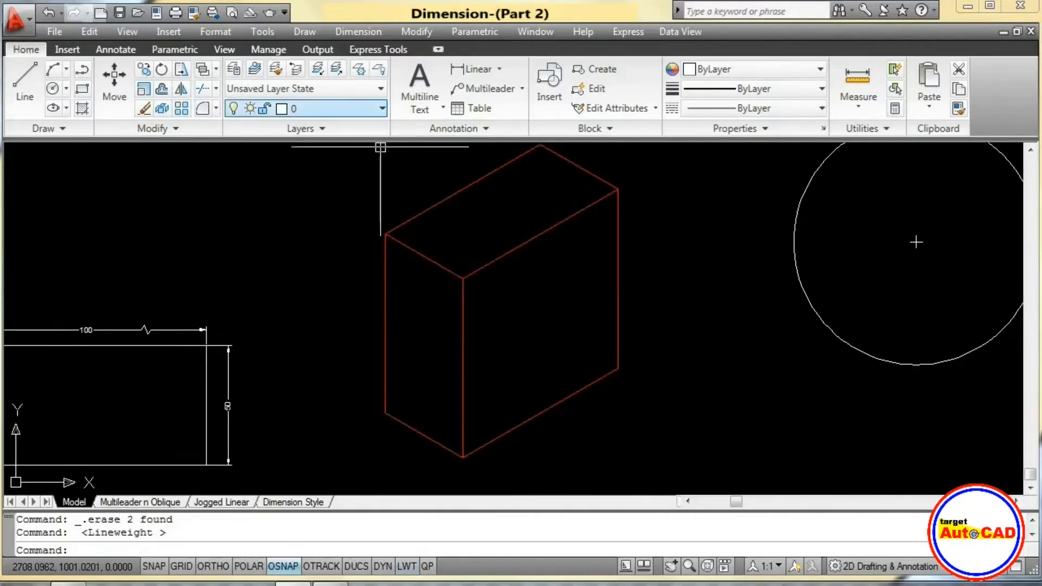
pyautogui.click(358, 31)
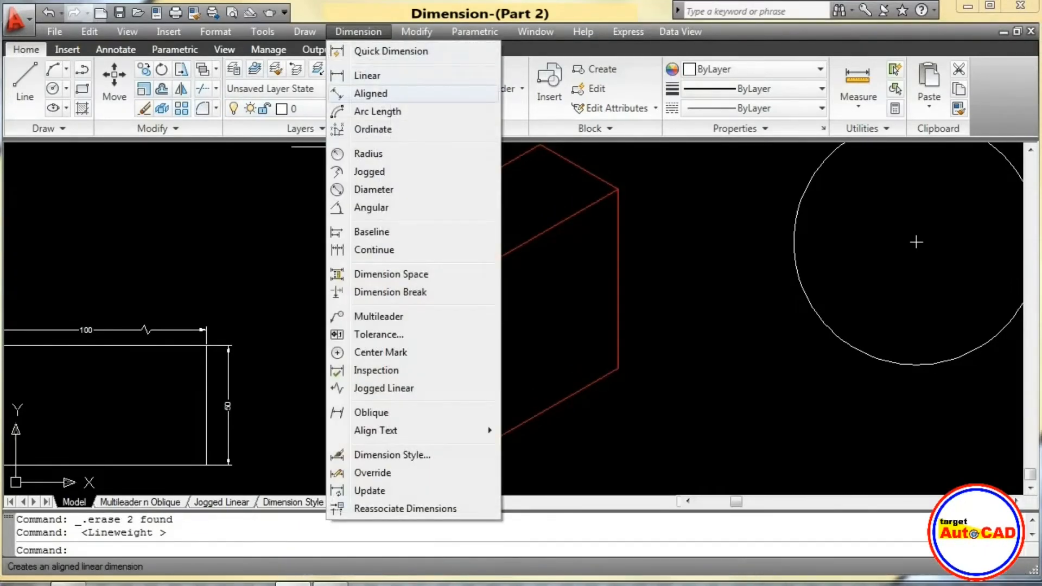
pyautogui.click(371, 94)
pyautogui.click(463, 458)
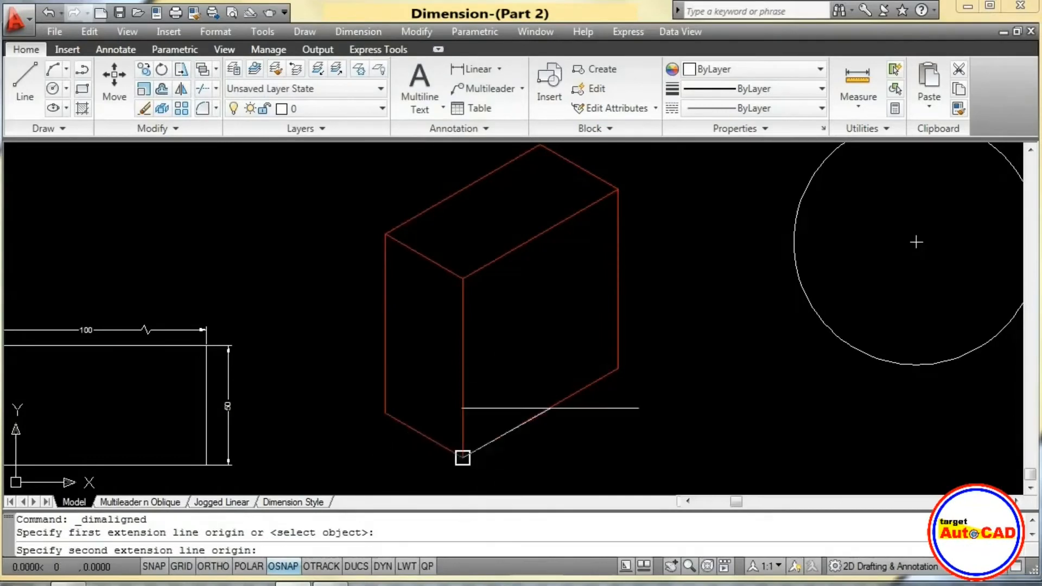
pyautogui.click(619, 369)
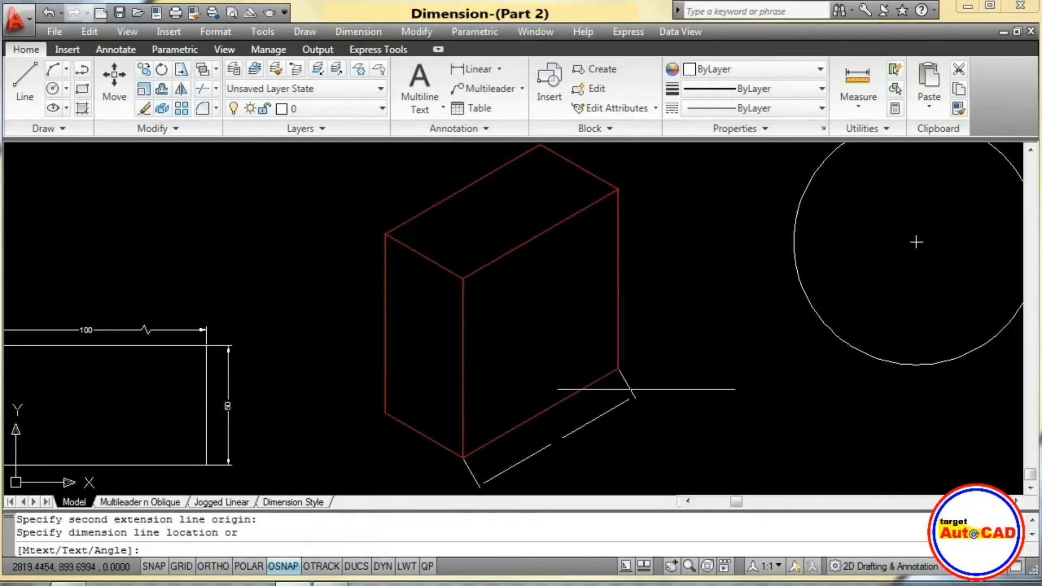
pyautogui.click(647, 389)
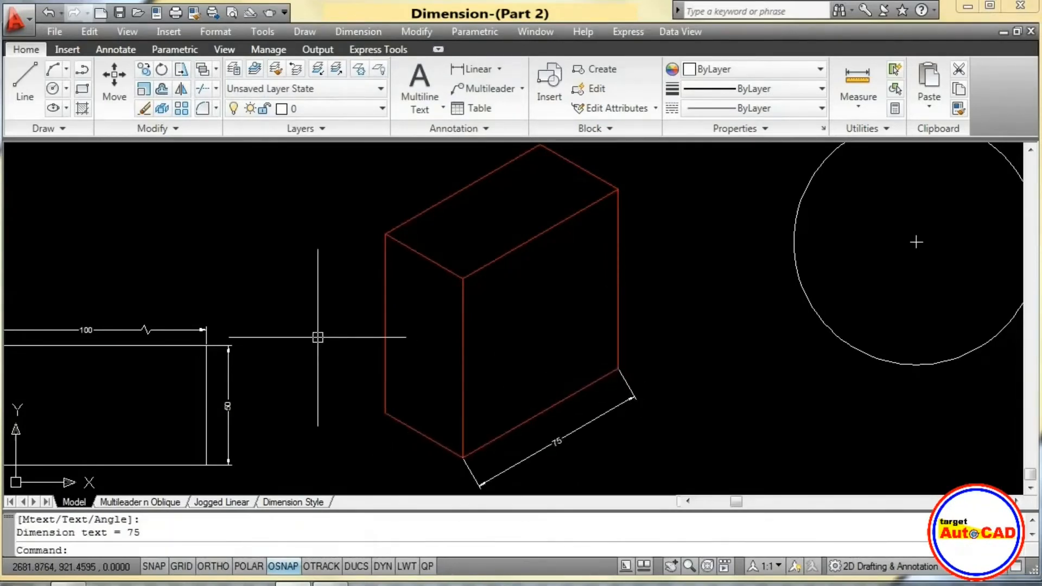
# Add an aligned dimension just outside the isometric box's short bottom edge.
pyautogui.click(359, 31)
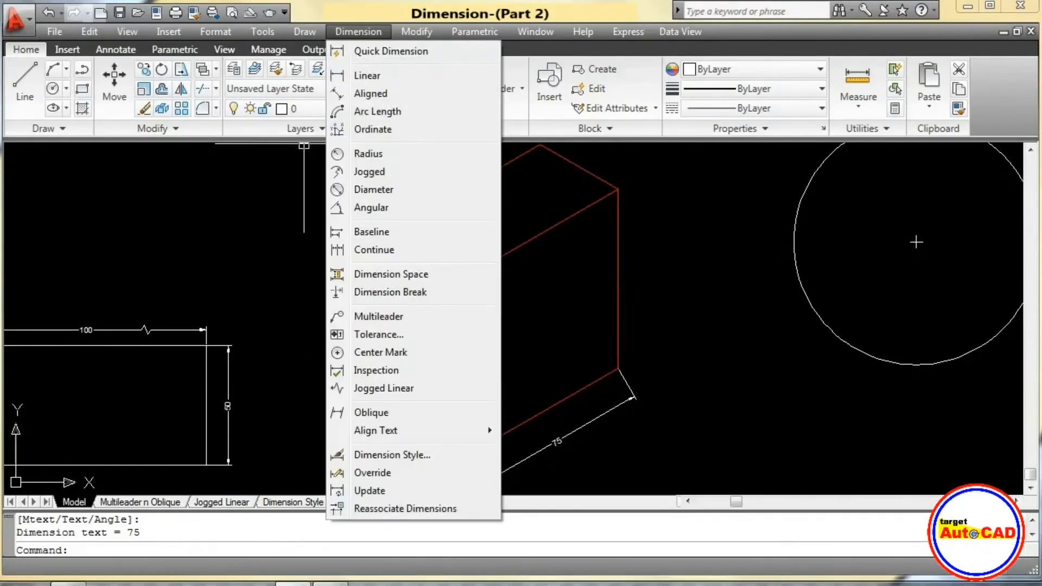
pyautogui.click(371, 94)
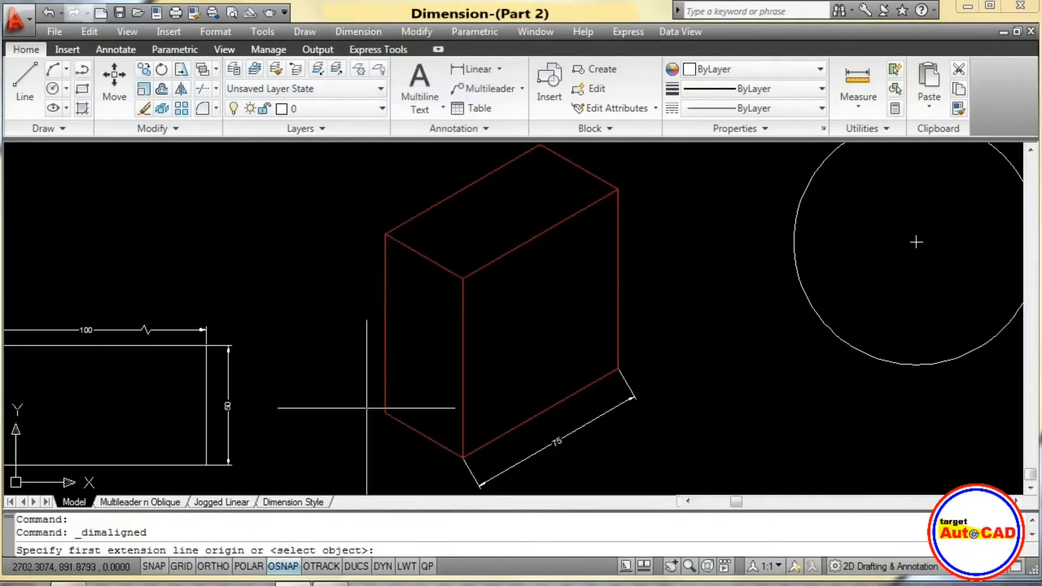
pyautogui.click(385, 414)
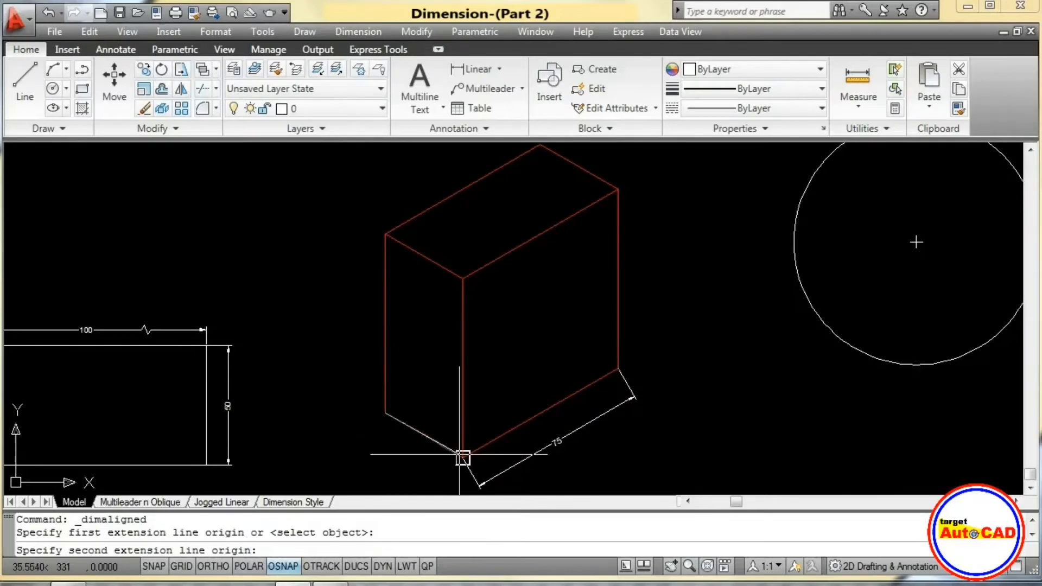
pyautogui.click(463, 458)
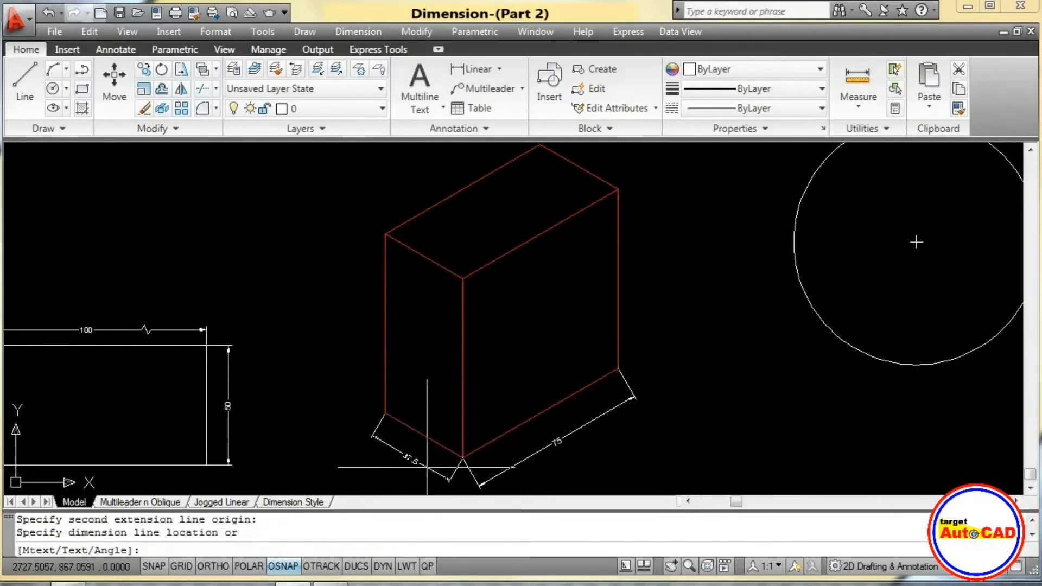
pyautogui.click(427, 467)
# Make the extension lines of the box's short-edge dimension oblique at an angle of 30.
pyautogui.scroll(2, 428, 423)
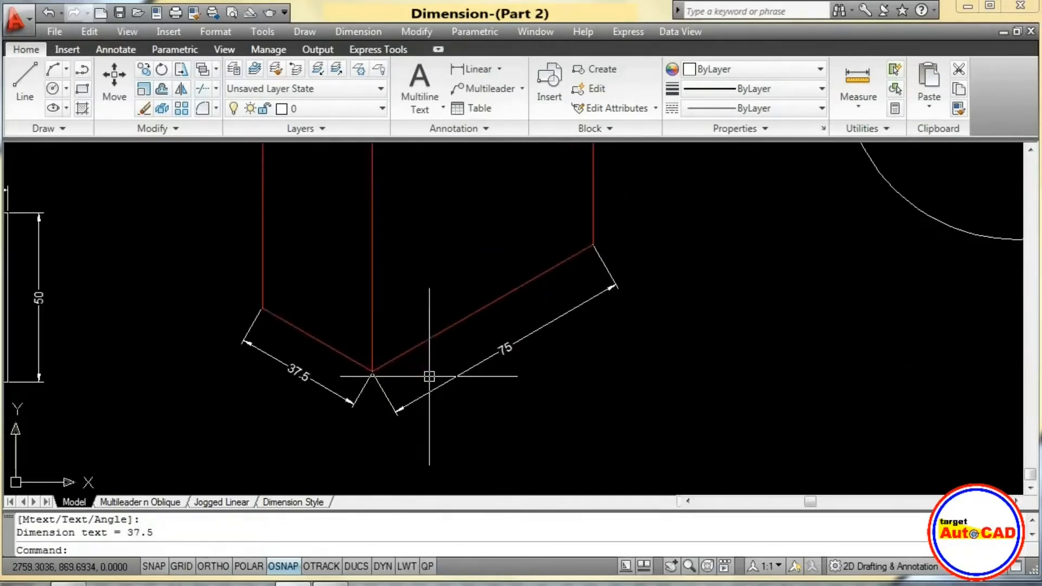
pyautogui.scroll(2, 429, 376)
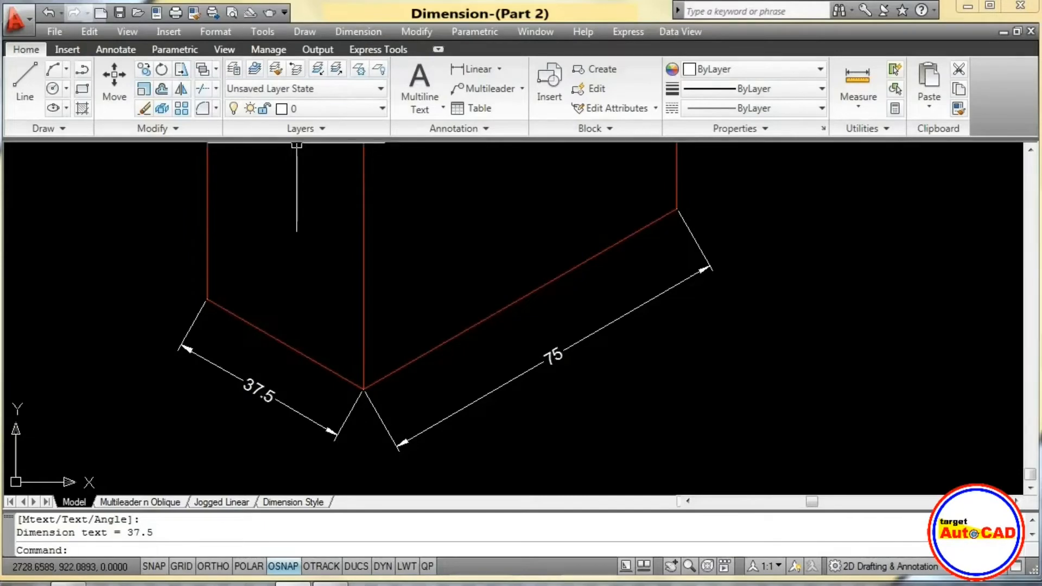
pyautogui.click(358, 32)
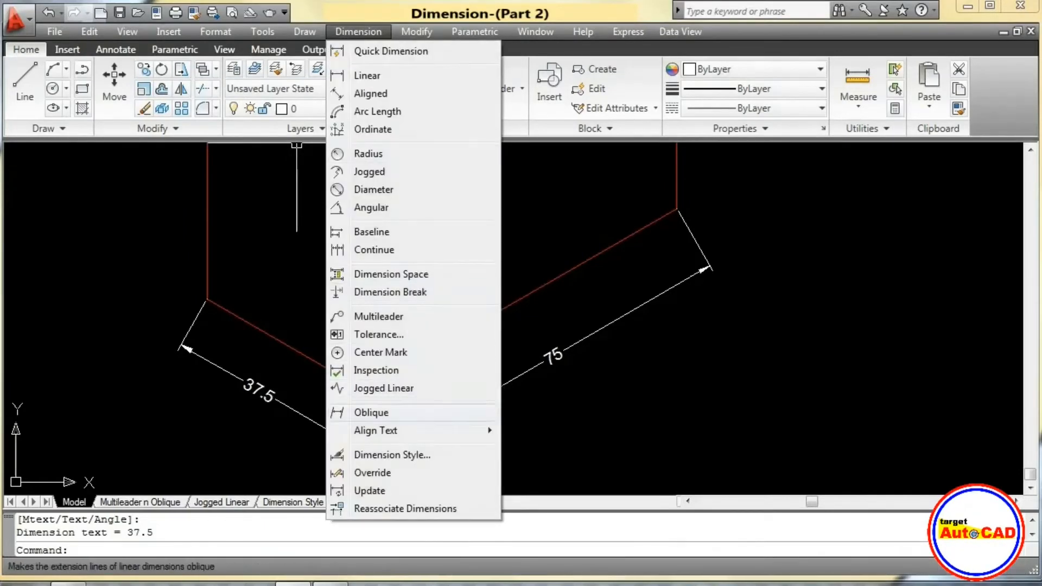
pyautogui.click(394, 414)
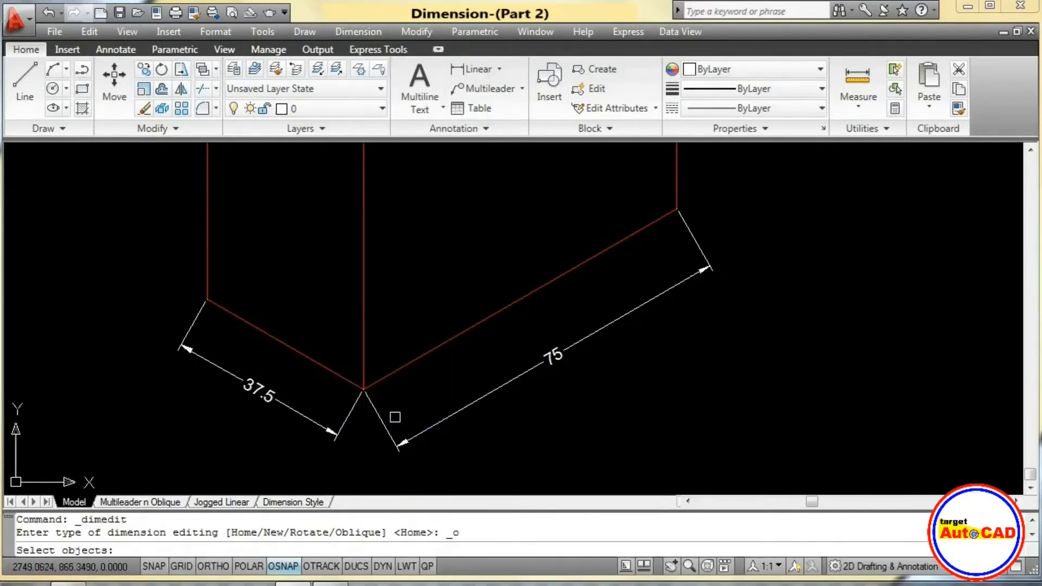
pyautogui.click(299, 415)
pyautogui.press('Return')
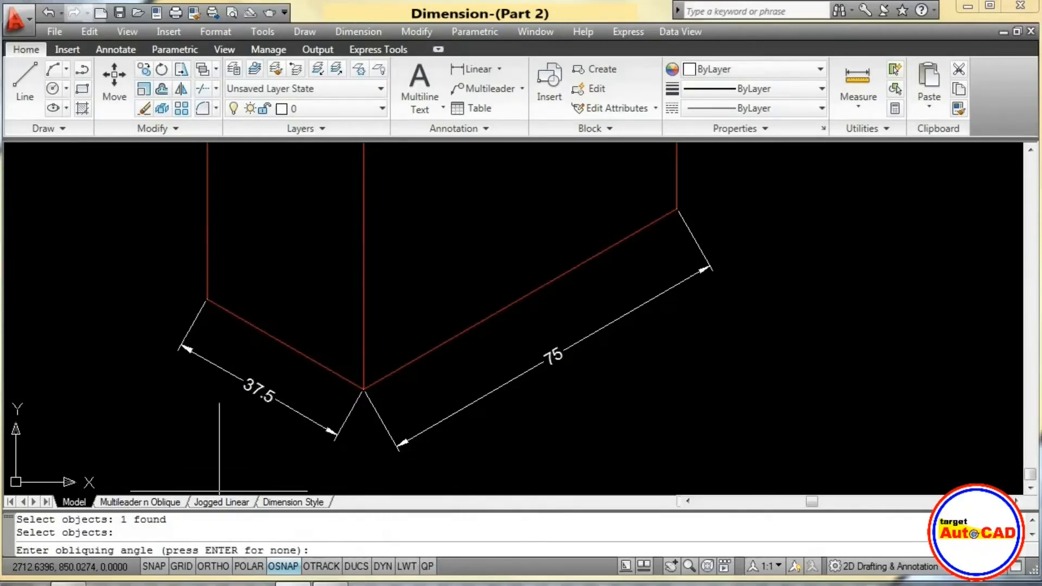
pyautogui.press('Return')
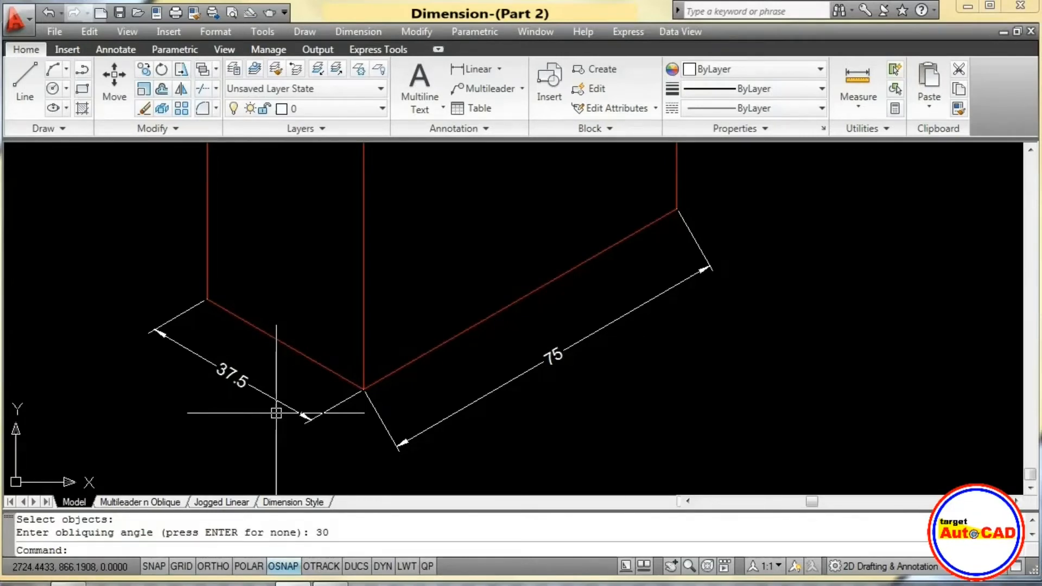
pyautogui.press('Return')
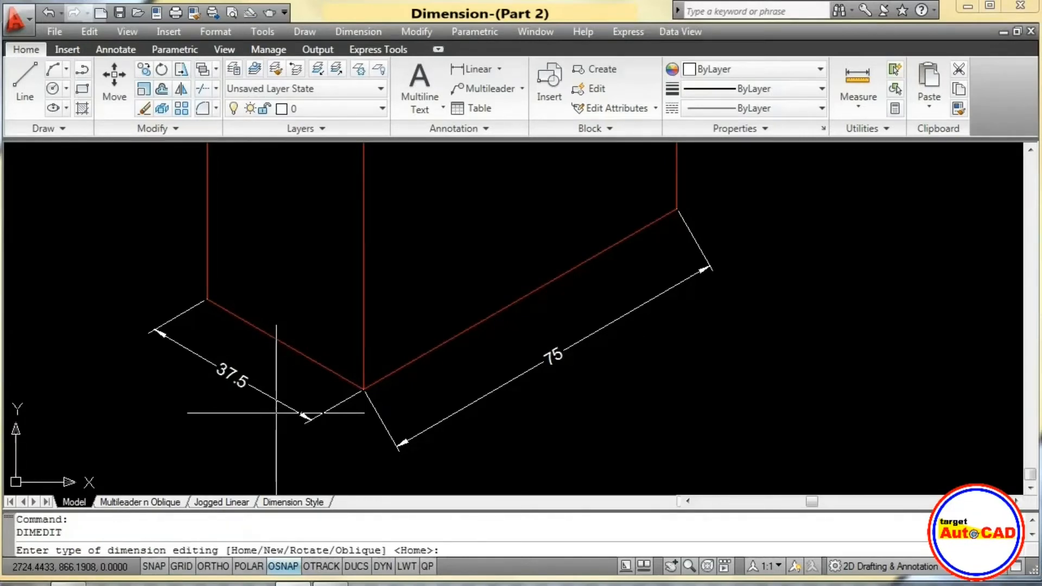
pyautogui.press('Escape')
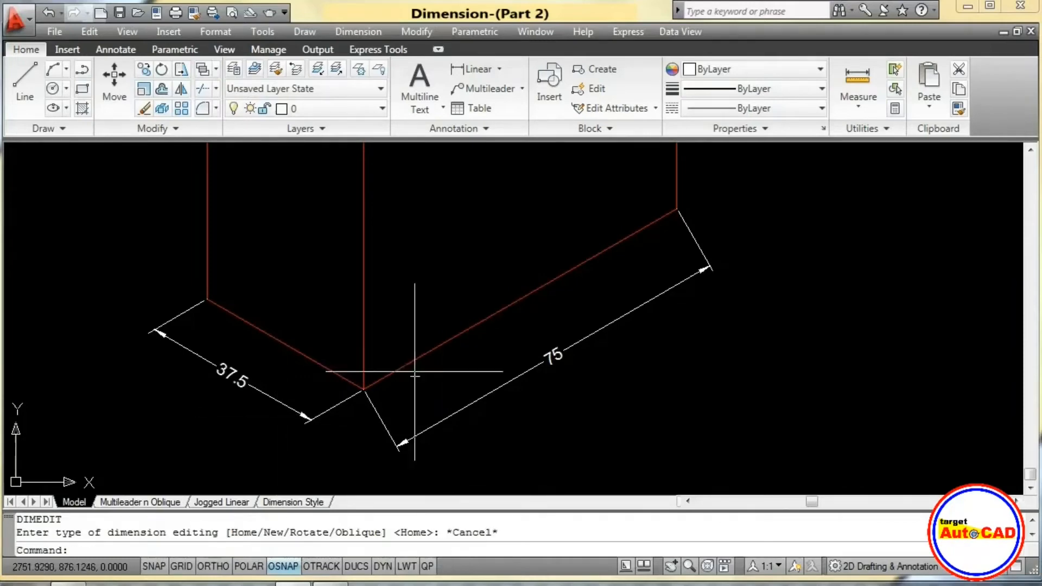
# Make the extension lines of the box's long-edge dimension oblique at an angle of -30.
pyautogui.click(358, 31)
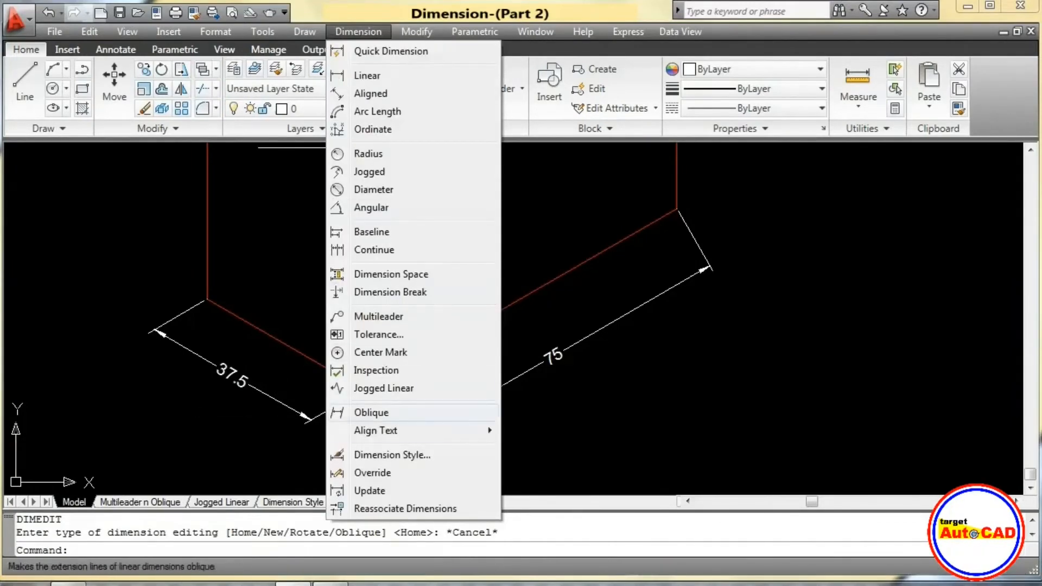
pyautogui.click(369, 413)
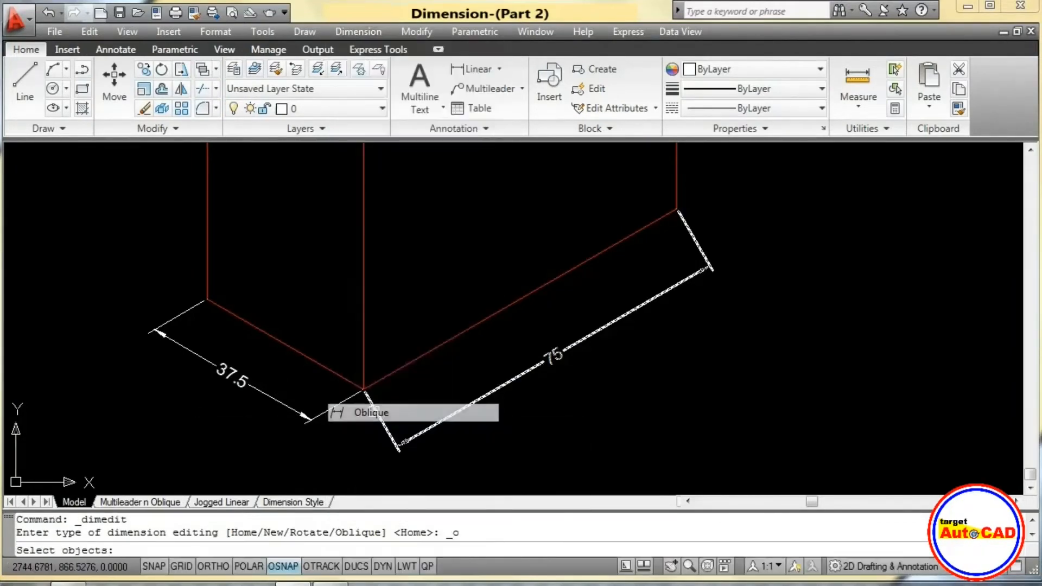
pyautogui.click(465, 409)
pyautogui.press('Return')
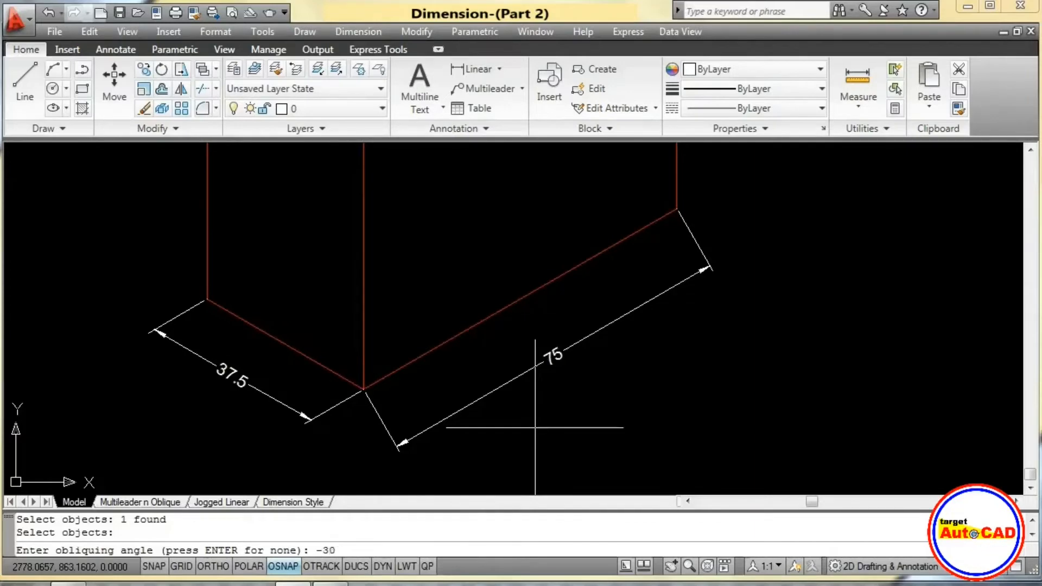
pyautogui.press('Return')
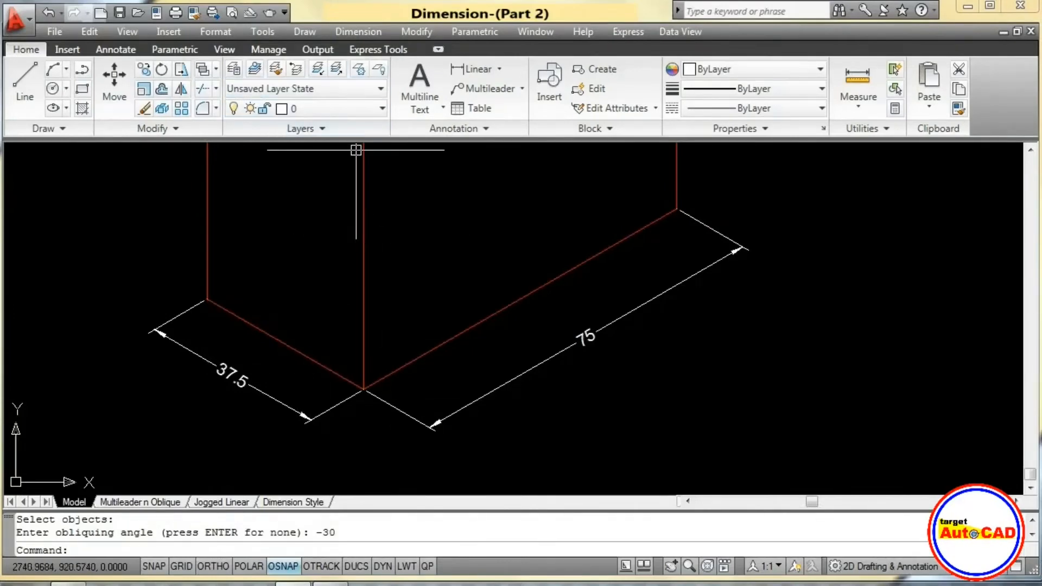
pyautogui.click(359, 31)
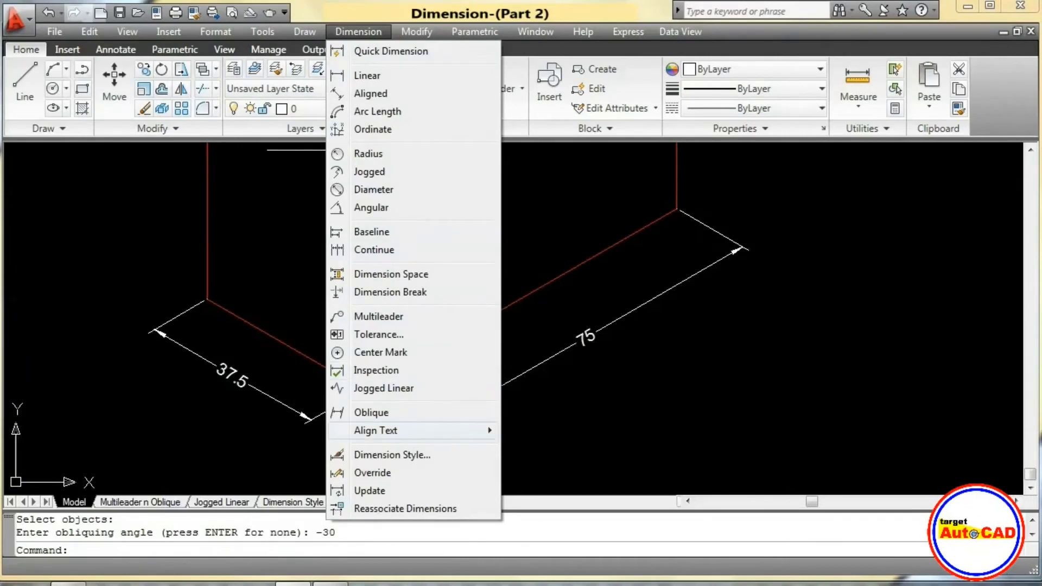
pyautogui.moveTo(380, 431)
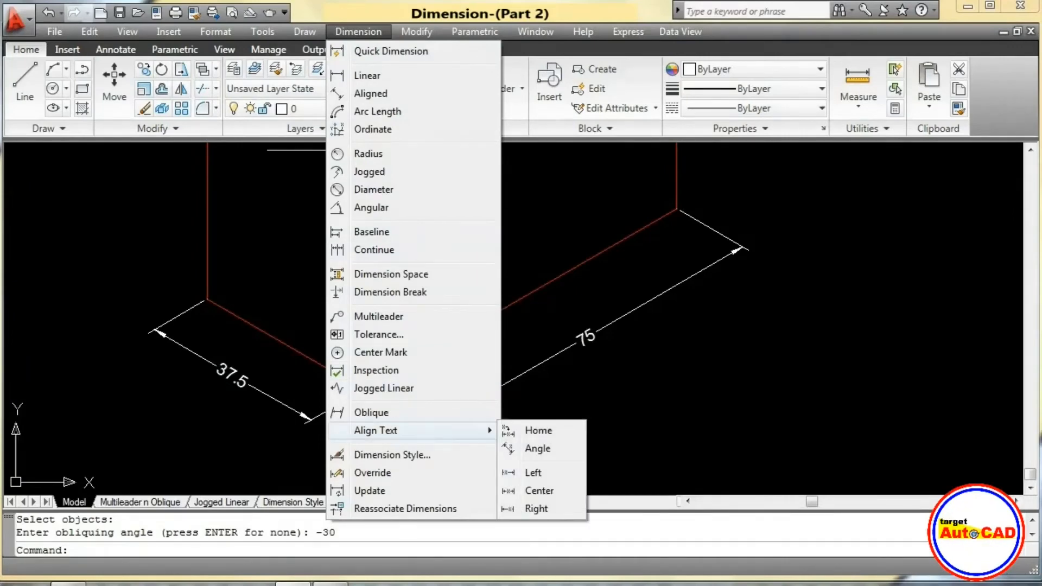
pyautogui.doubleClick(163, 405)
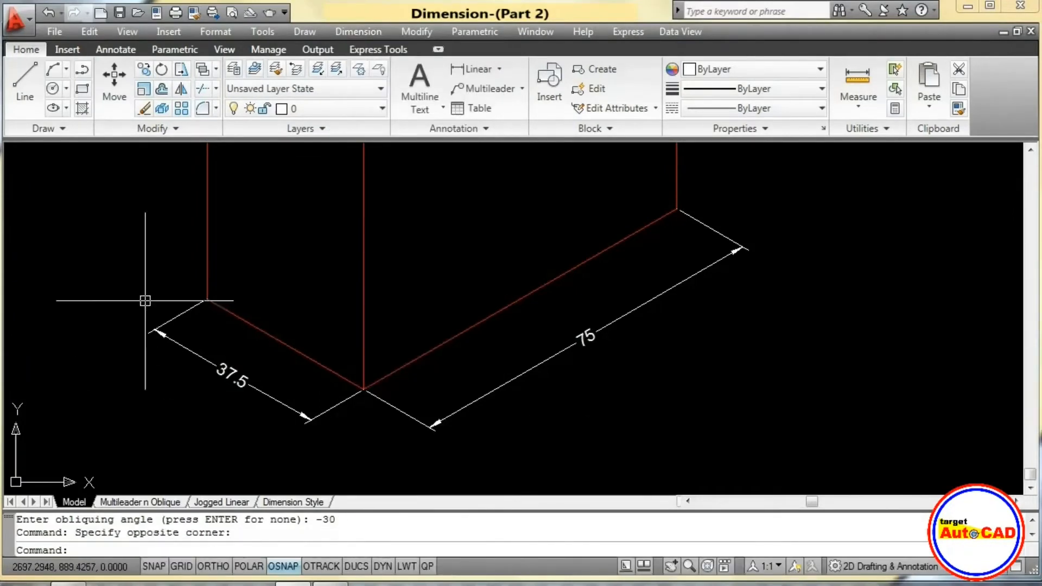
# Remove the jog from the rectangle's horizontal dimension with the Remove option of Jogged Linear.
pyautogui.moveTo(130, 299); pyautogui.dragTo(567, 357, button='middle')
pyautogui.moveTo(286, 318)
pyautogui.mouseDown(button='middle')
pyautogui.moveTo(518, 346)
pyautogui.moveTo(677, 332)
pyautogui.mouseUp(button='middle')
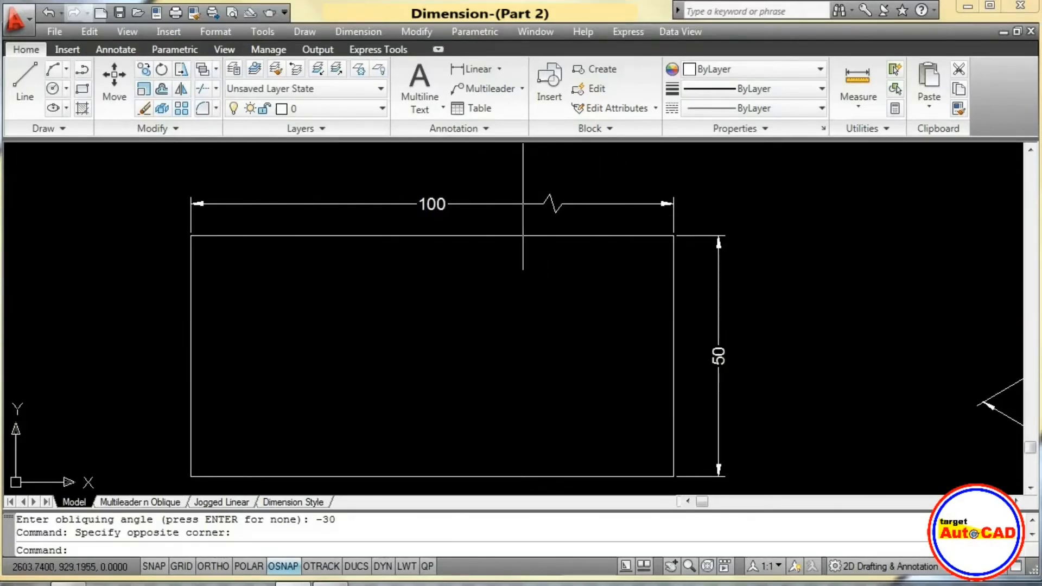
pyautogui.click(359, 32)
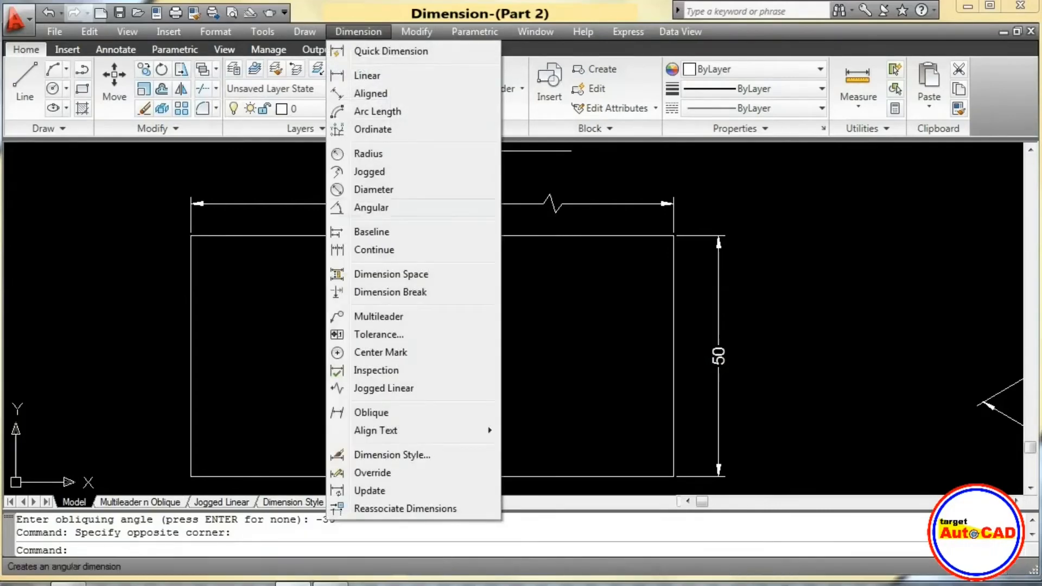
pyautogui.click(384, 389)
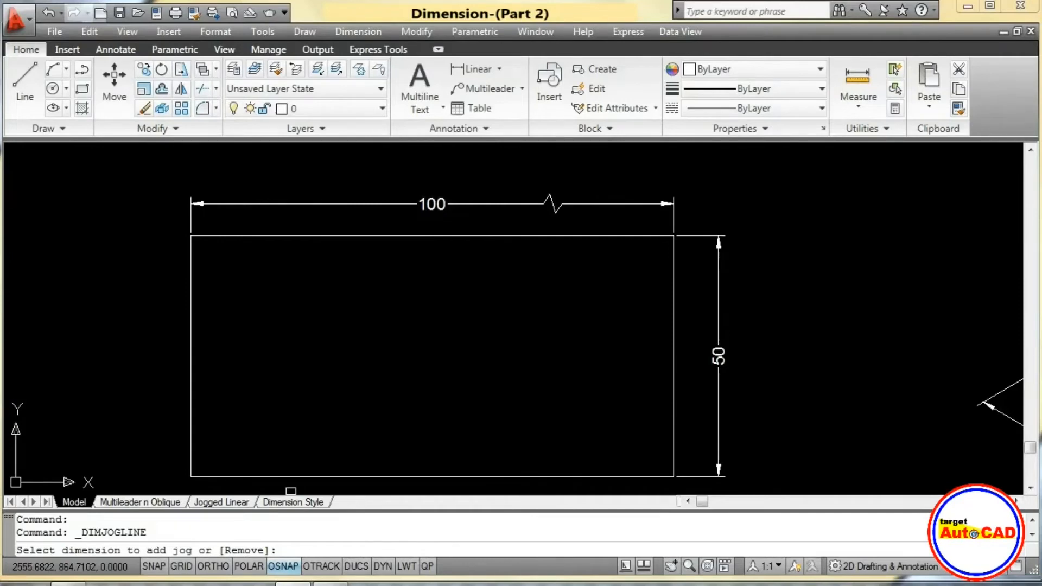
pyautogui.write('r')
pyautogui.press('Return')
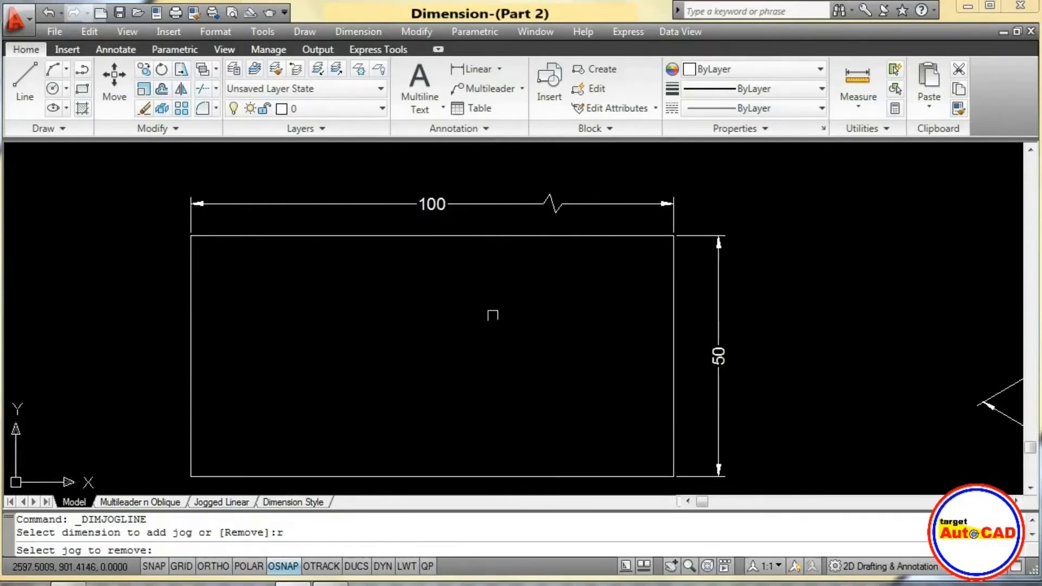
pyautogui.click(551, 203)
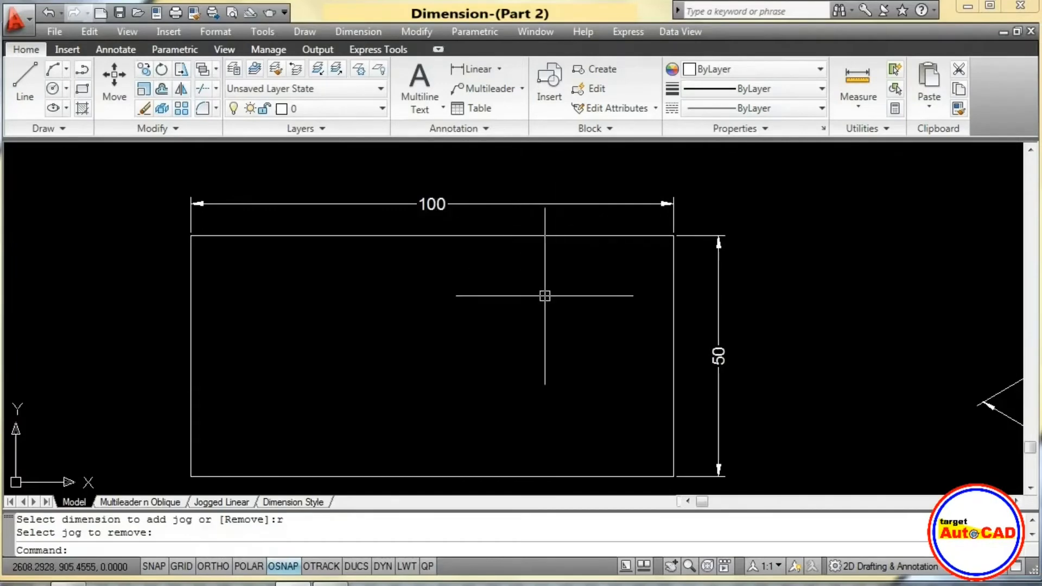
# Left-justify the text of the rectangle's horizontal dimension.
pyautogui.click(358, 31)
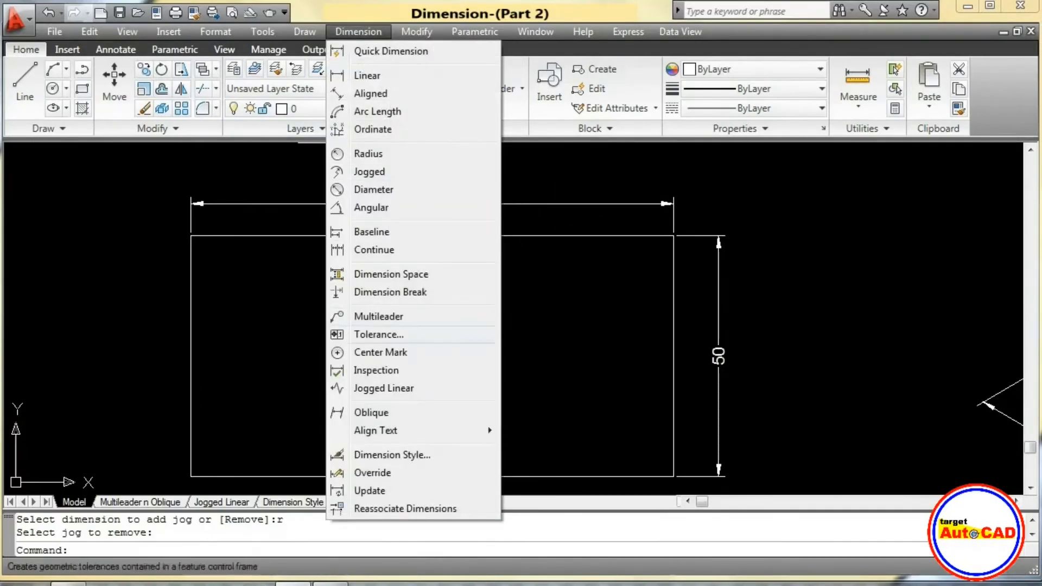
pyautogui.moveTo(380, 430)
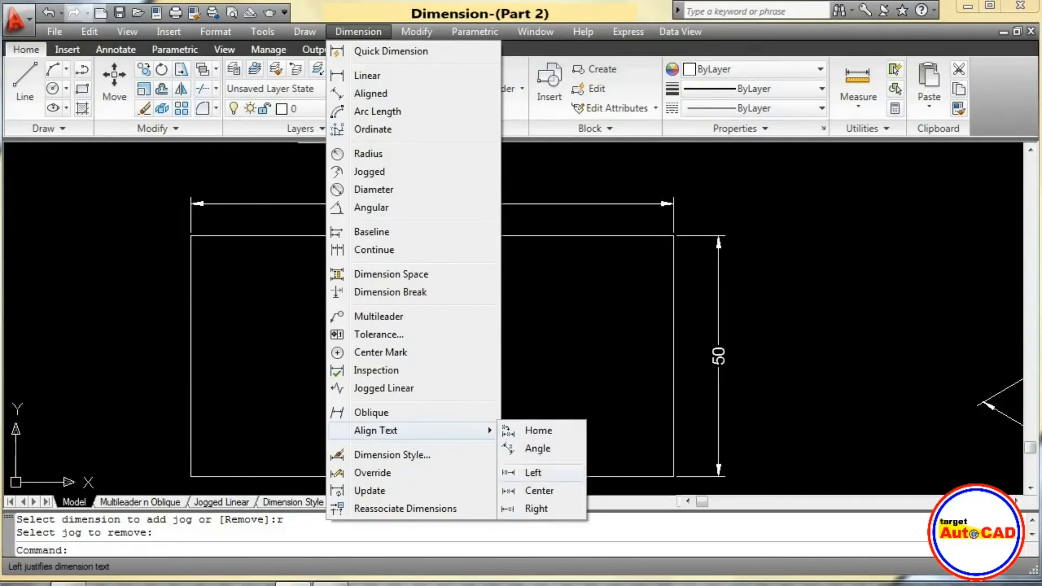
pyautogui.click(533, 472)
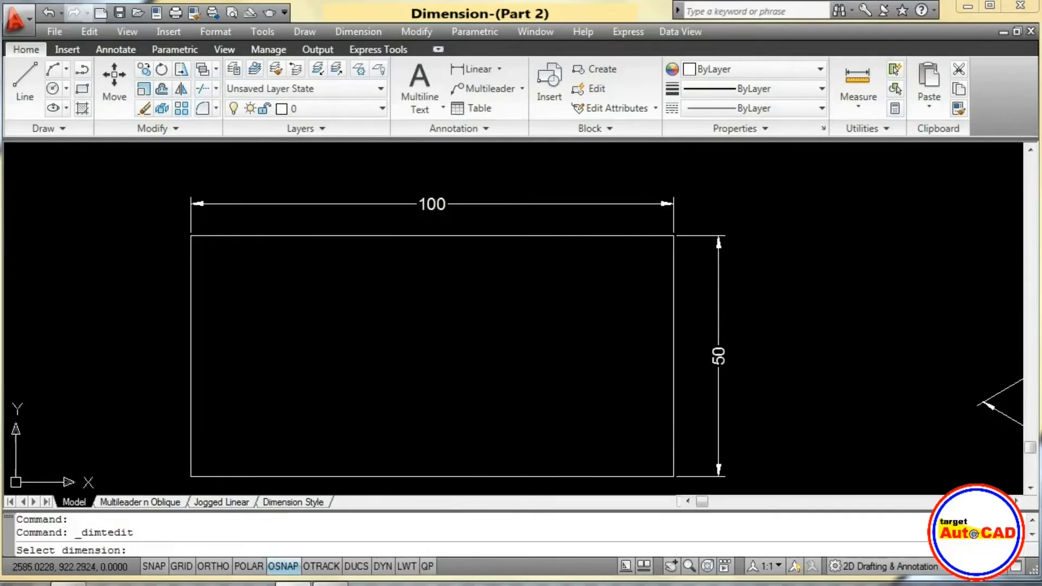
pyautogui.click(433, 212)
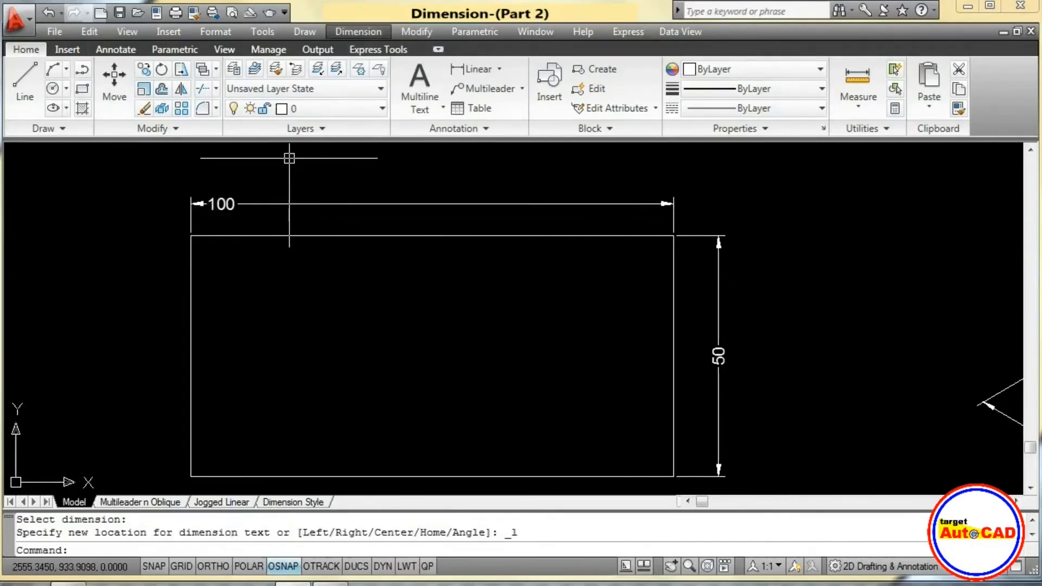
# Right-justify the text of the rectangle's horizontal dimension with the Align Text Right option.
pyautogui.click(359, 32)
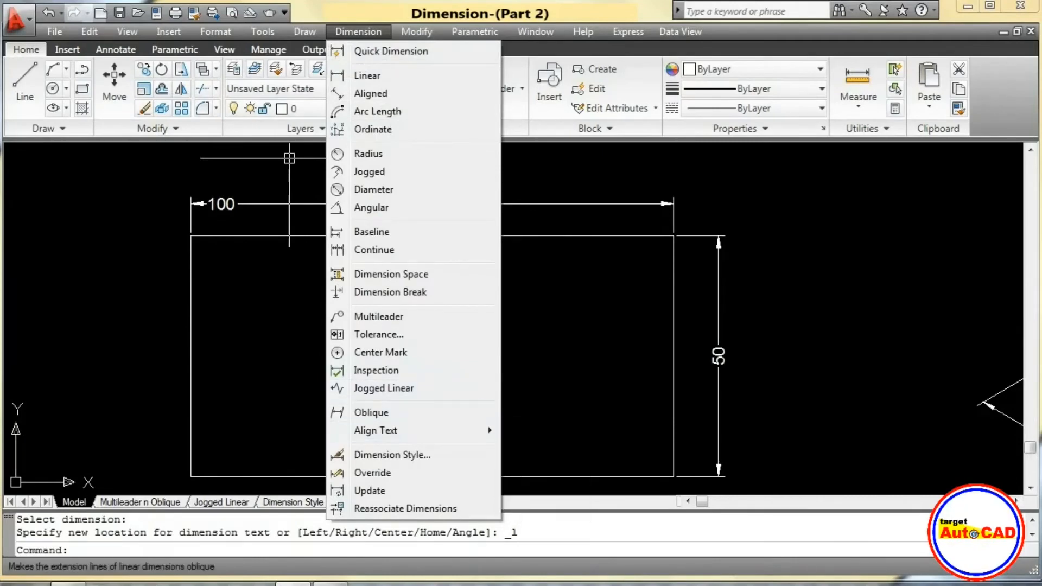
pyautogui.moveTo(375, 431)
pyautogui.click(537, 508)
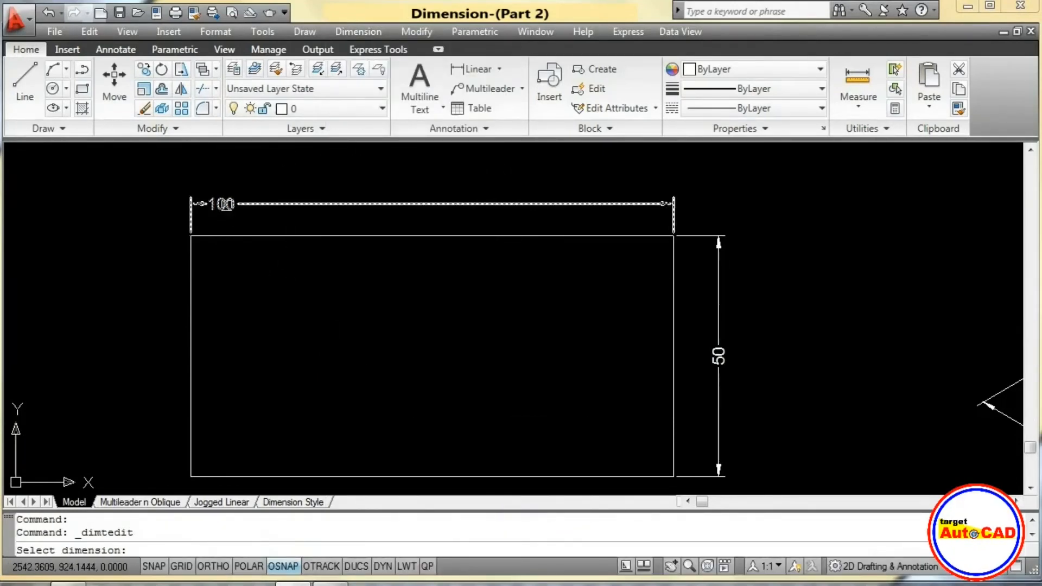
pyautogui.click(233, 216)
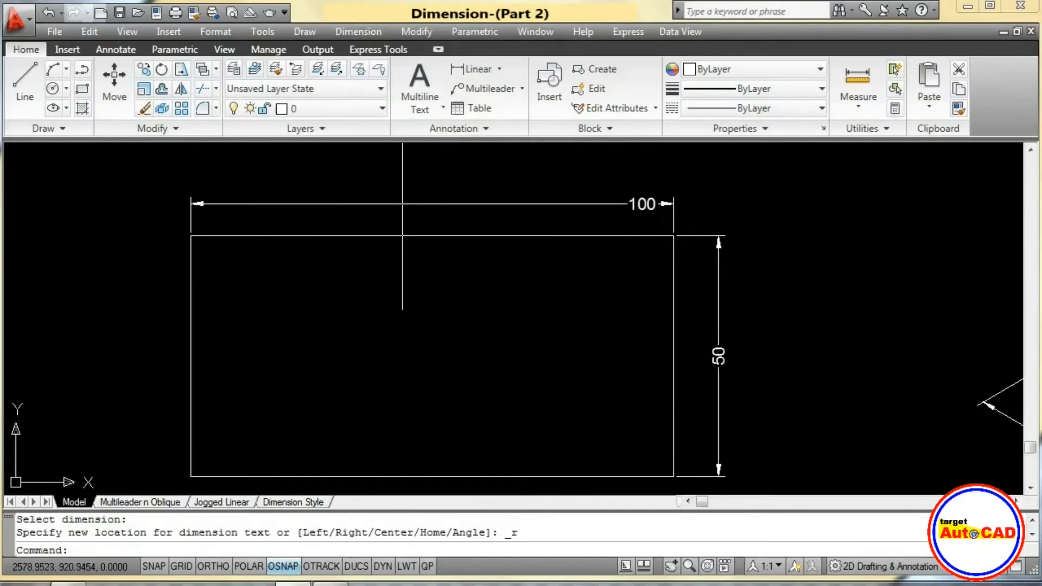
# Center the text of the rectangle's horizontal dimension along its dimension line.
pyautogui.click(358, 32)
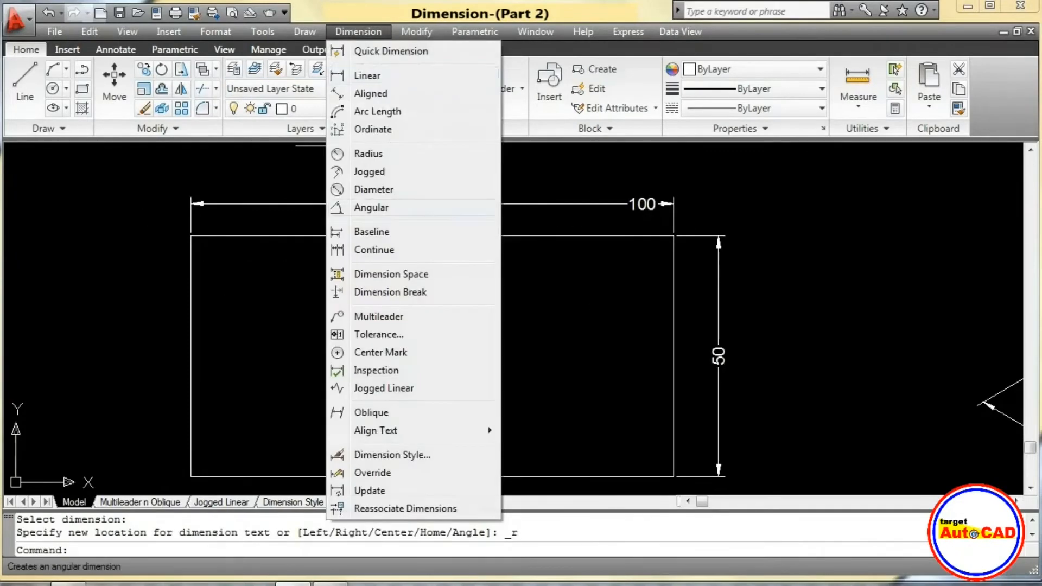
pyautogui.moveTo(380, 431)
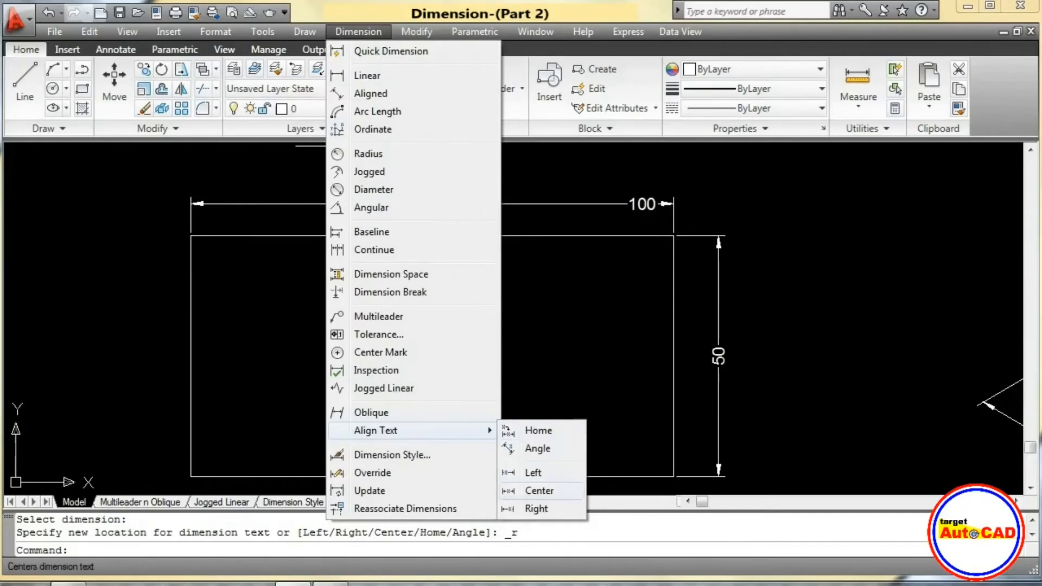
pyautogui.click(539, 491)
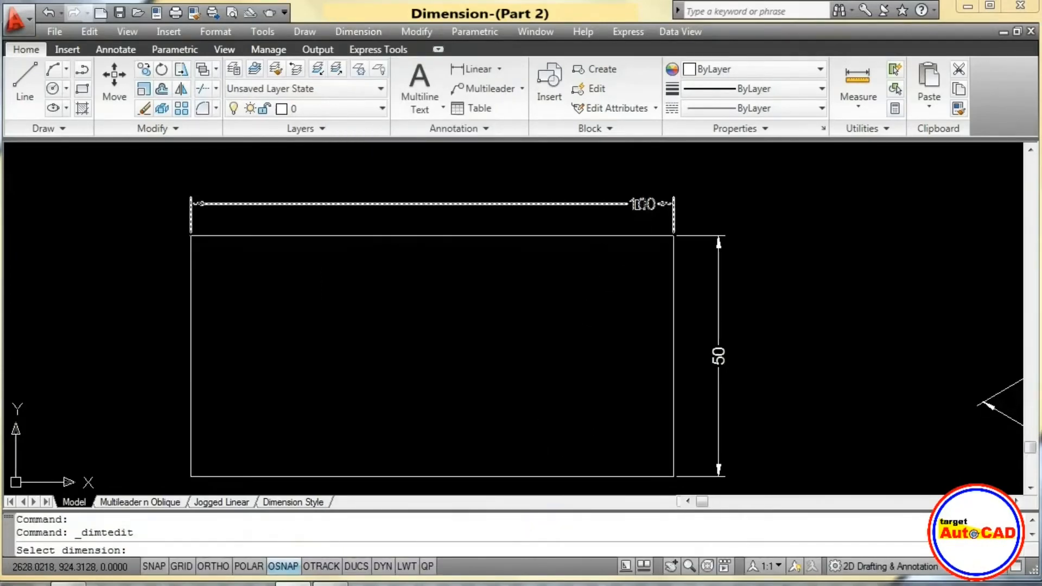
pyautogui.click(643, 204)
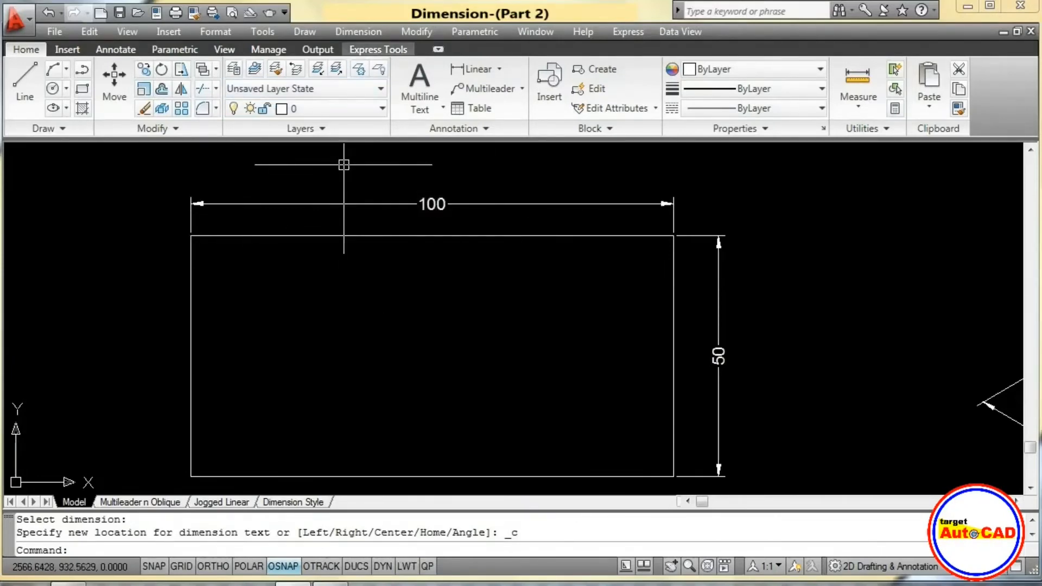
# Rotate the text of the rectangle's horizontal dimension to an angle of 45.
pyautogui.click(359, 31)
pyautogui.moveTo(376, 430)
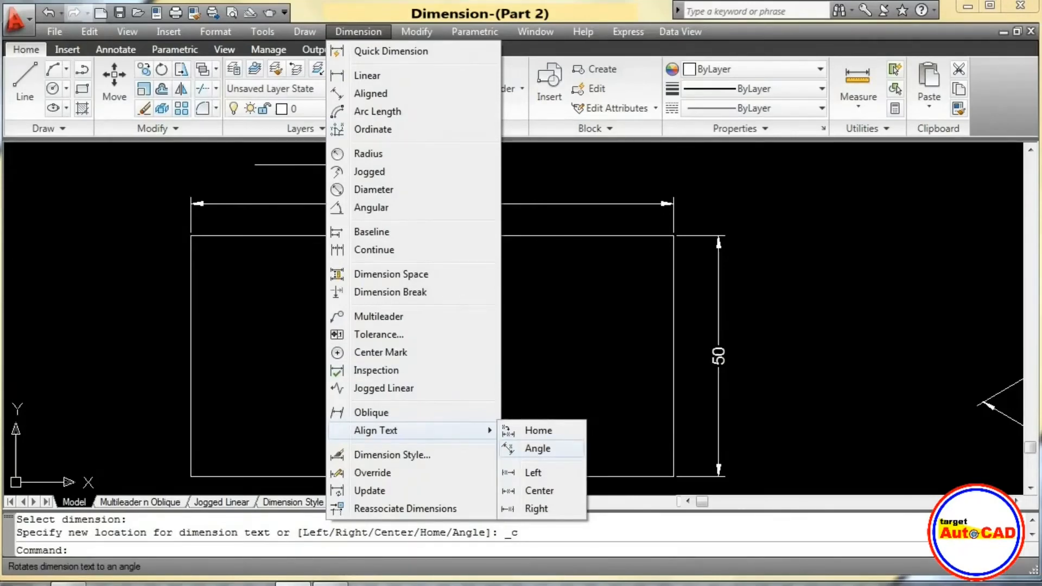
pyautogui.click(538, 448)
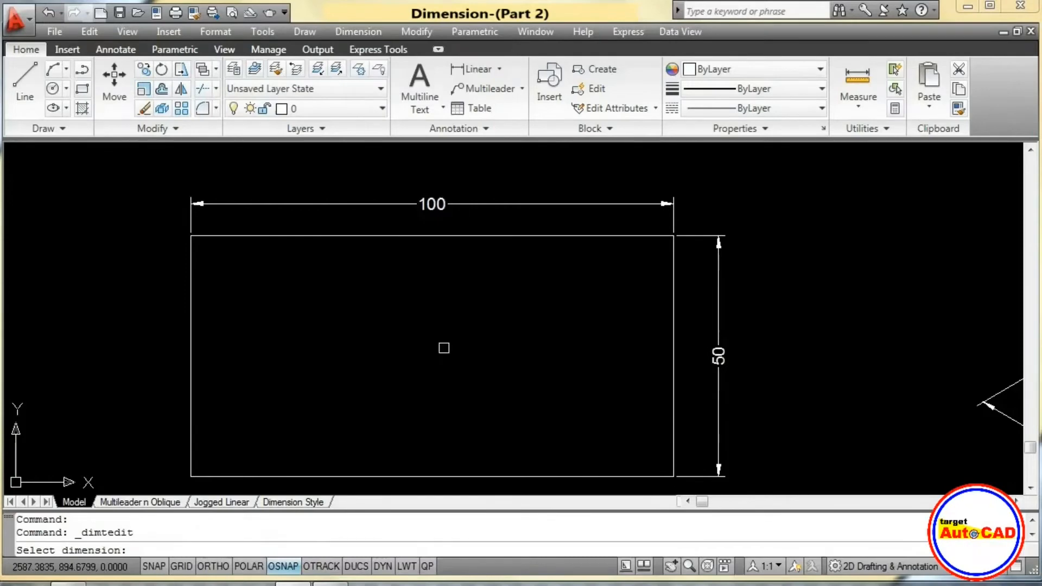
pyautogui.click(441, 206)
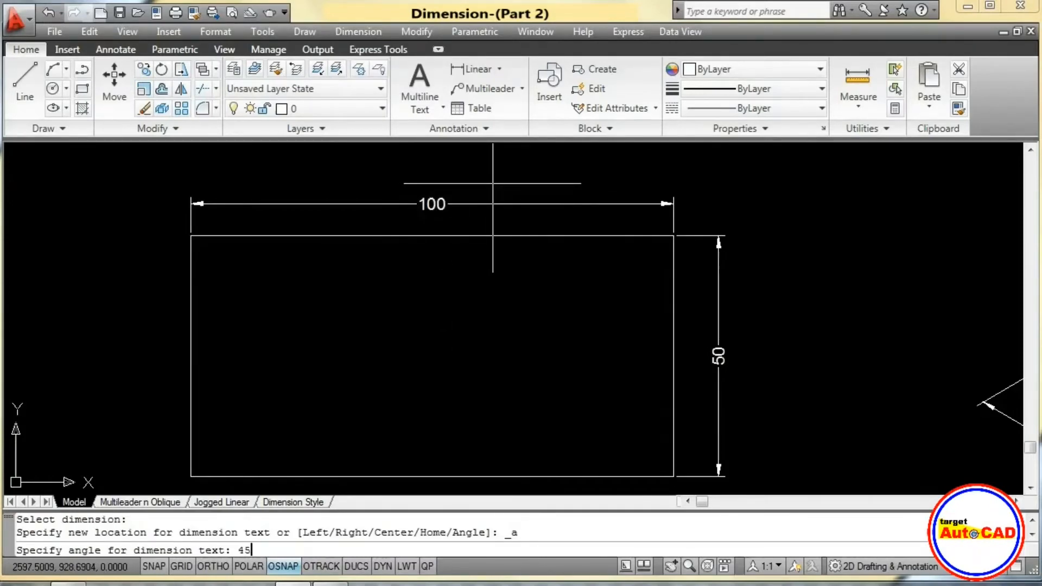
pyautogui.press('Return')
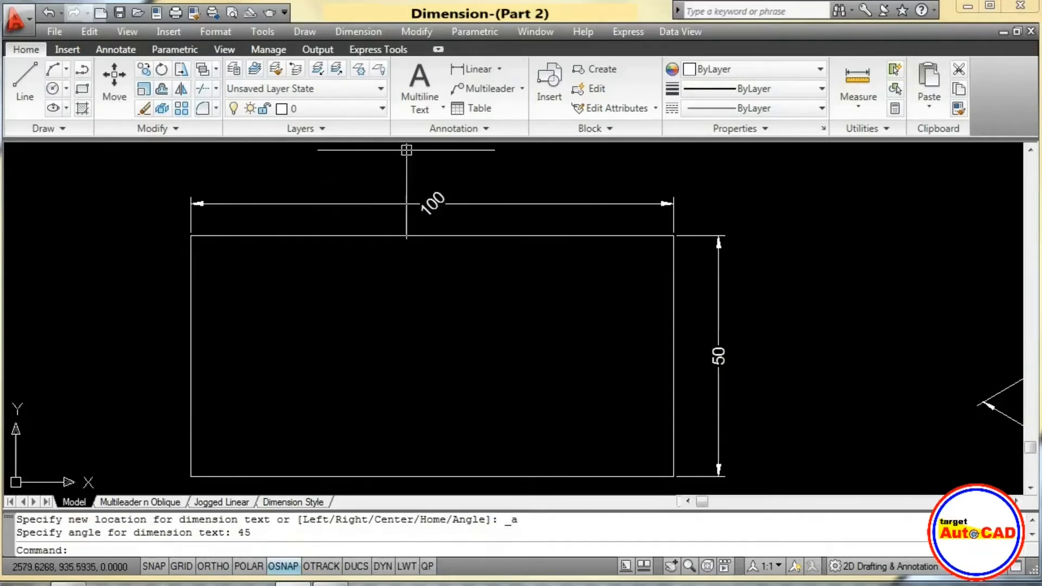
# Return the text of the rectangle's horizontal dimension to its default position with the Home option of Align Text.
pyautogui.click(358, 32)
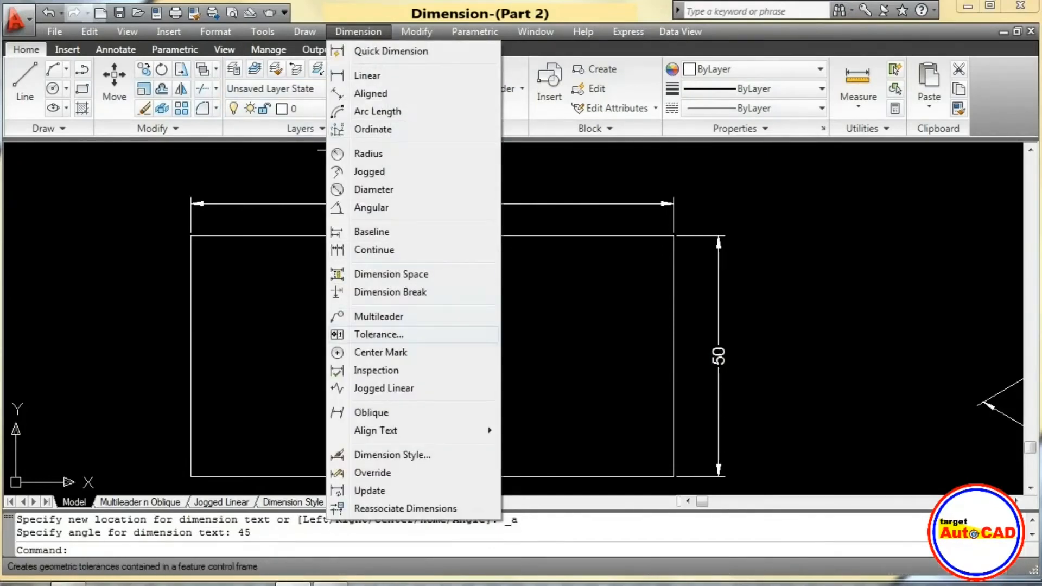
pyautogui.moveTo(380, 430)
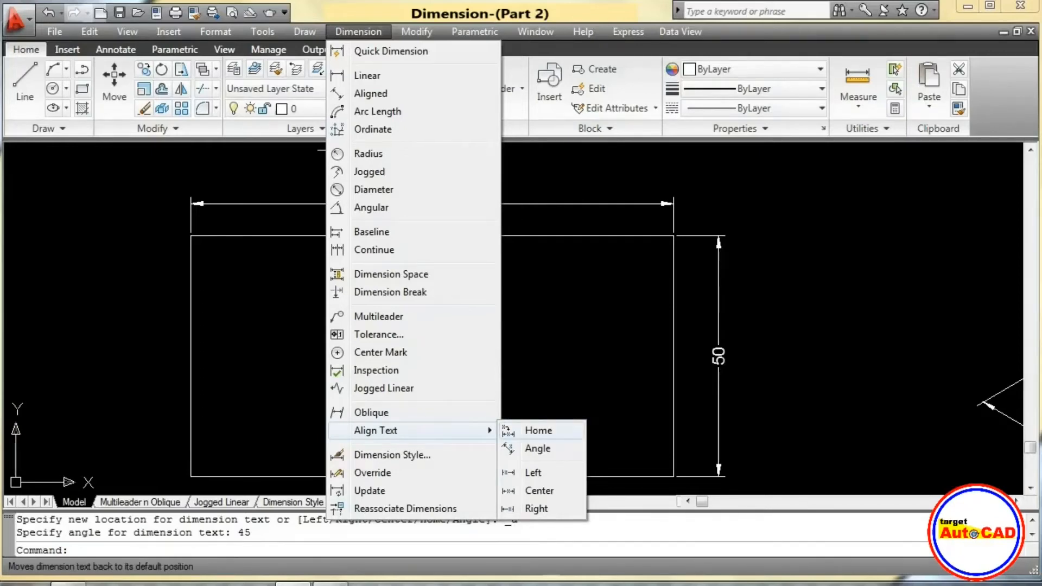
pyautogui.click(538, 430)
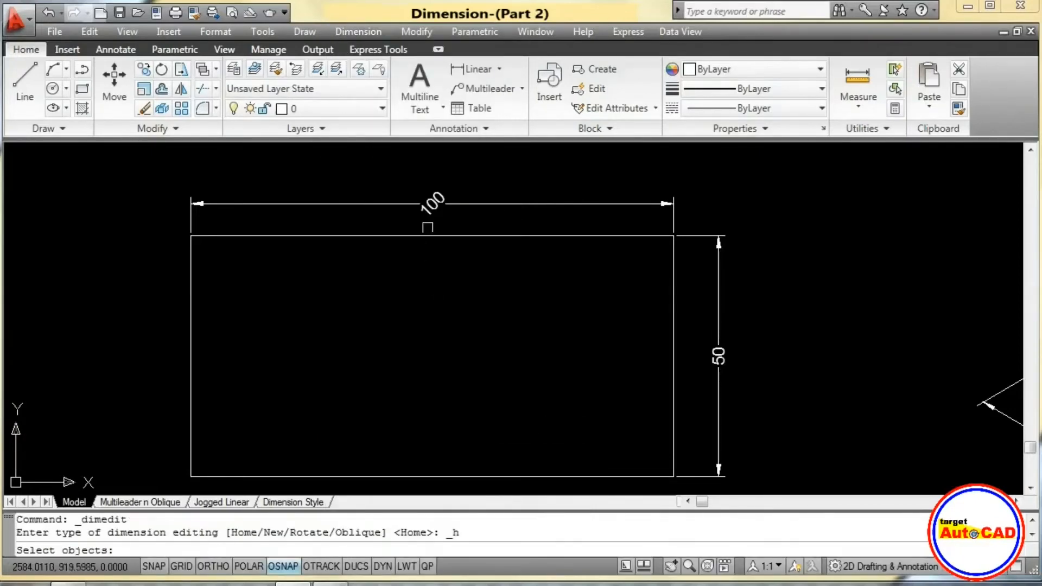
pyautogui.click(433, 205)
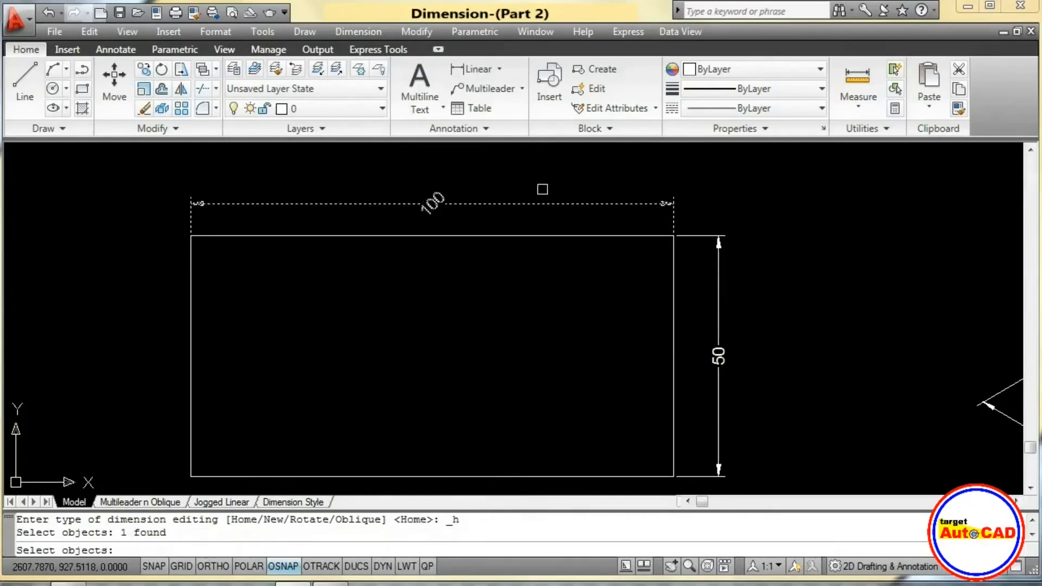
pyautogui.press('Return')
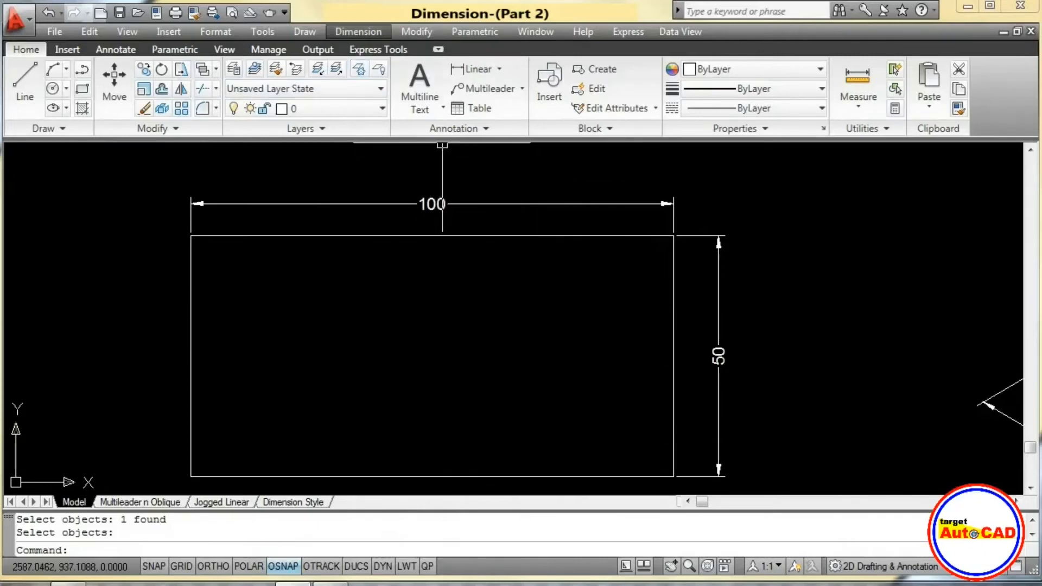
pyautogui.click(358, 32)
pyautogui.moveTo(390, 431)
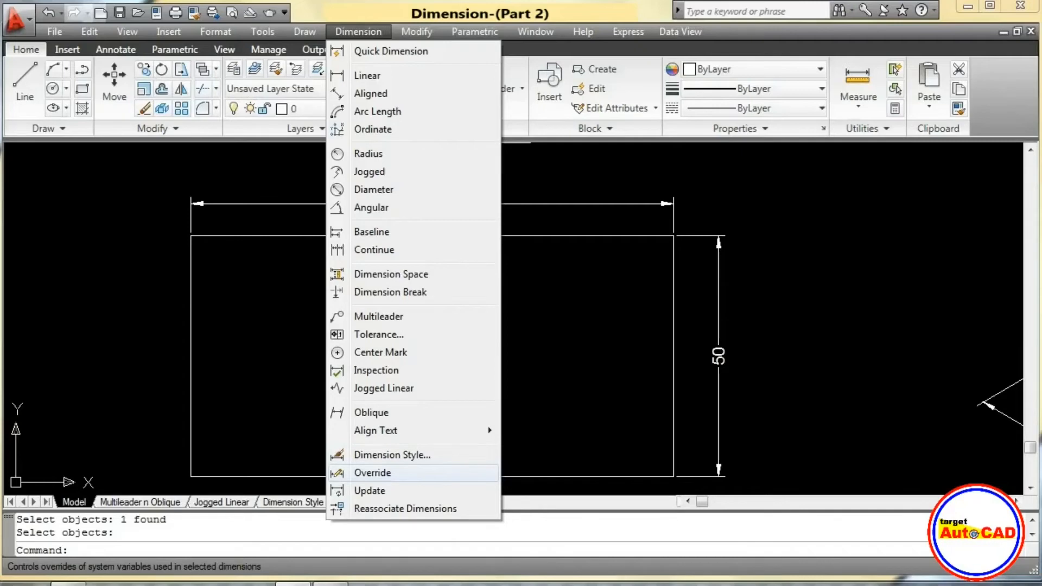
pyautogui.click(545, 407)
pyautogui.click(547, 410)
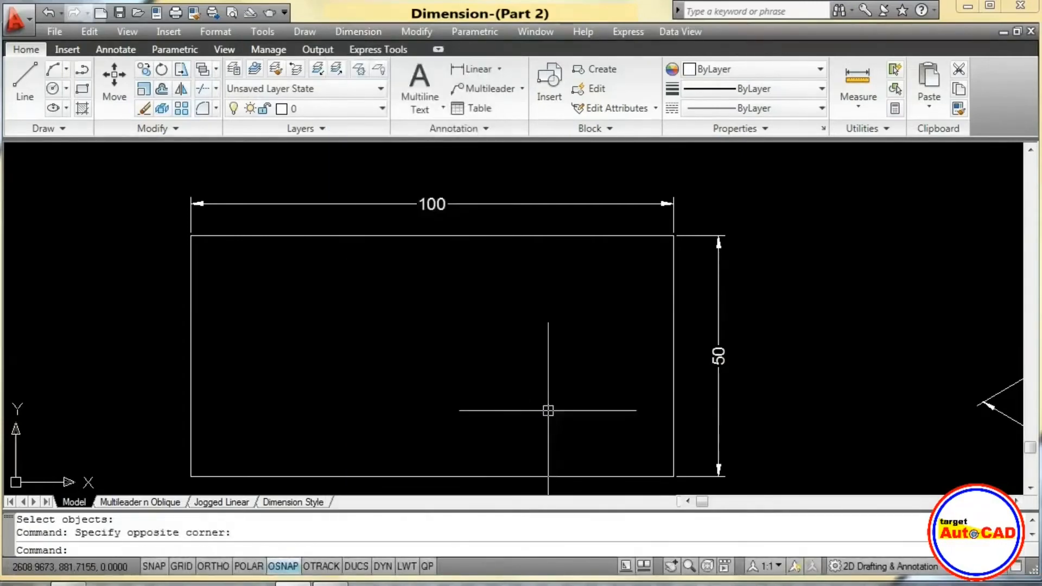
pyautogui.moveTo(488, 345); pyautogui.dragTo(474, 339, button='middle')
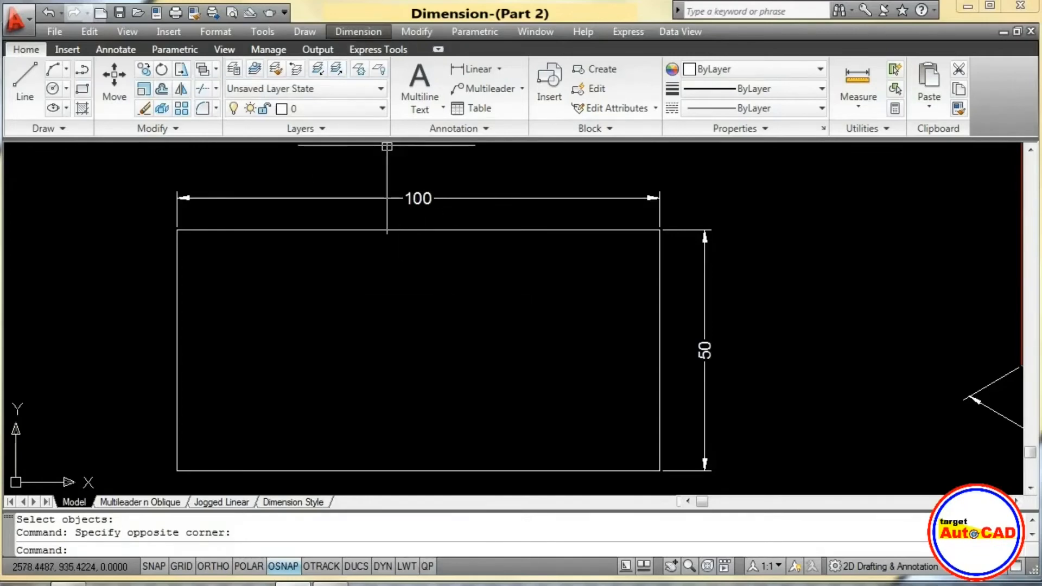
pyautogui.click(359, 32)
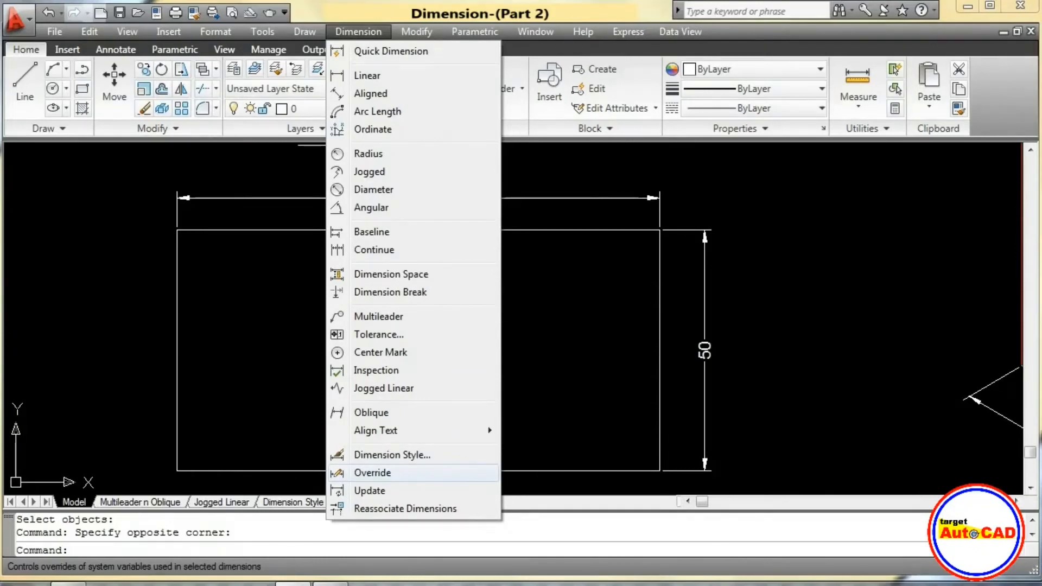
pyautogui.click(535, 405)
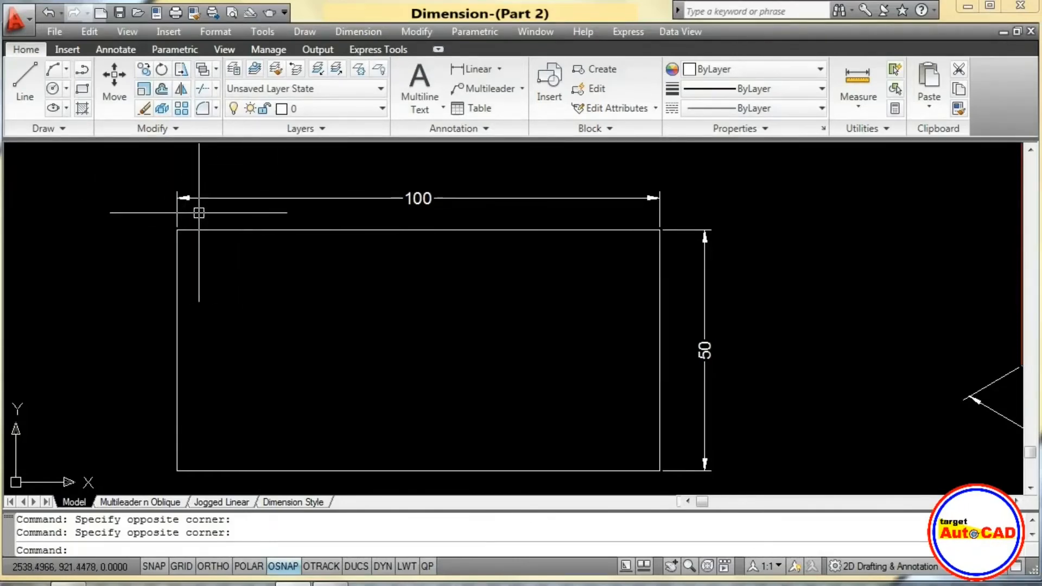
# Start a dimension Override and set the text height variable dimtxt to 5.
pyautogui.click(358, 32)
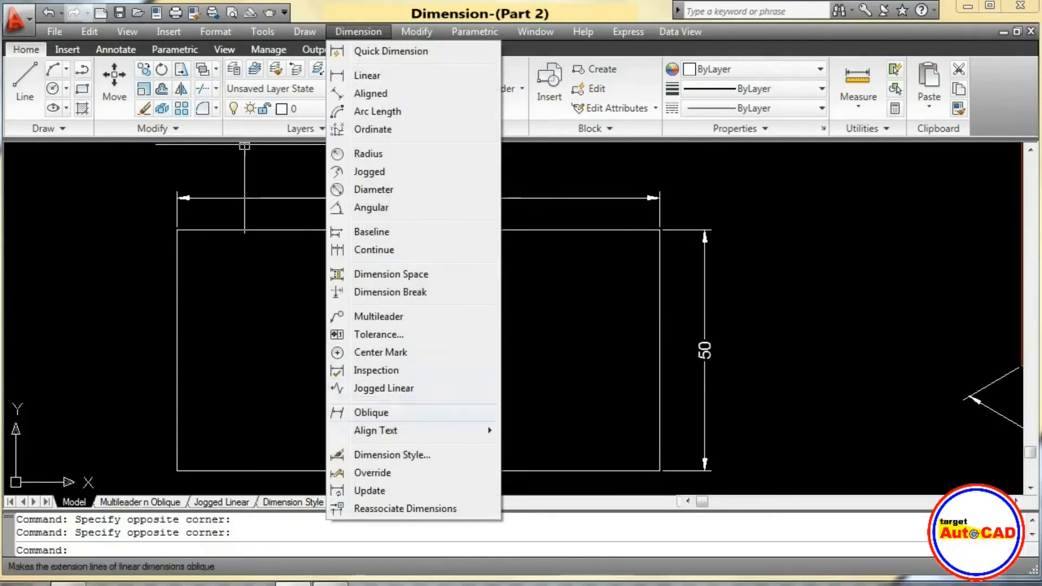
pyautogui.click(372, 473)
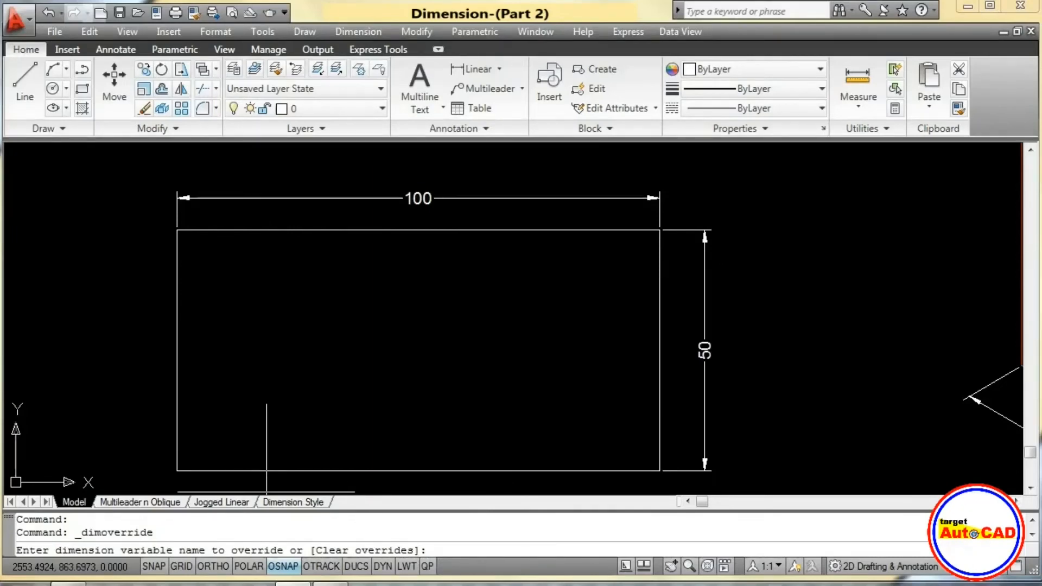
pyautogui.write('dimtxt')
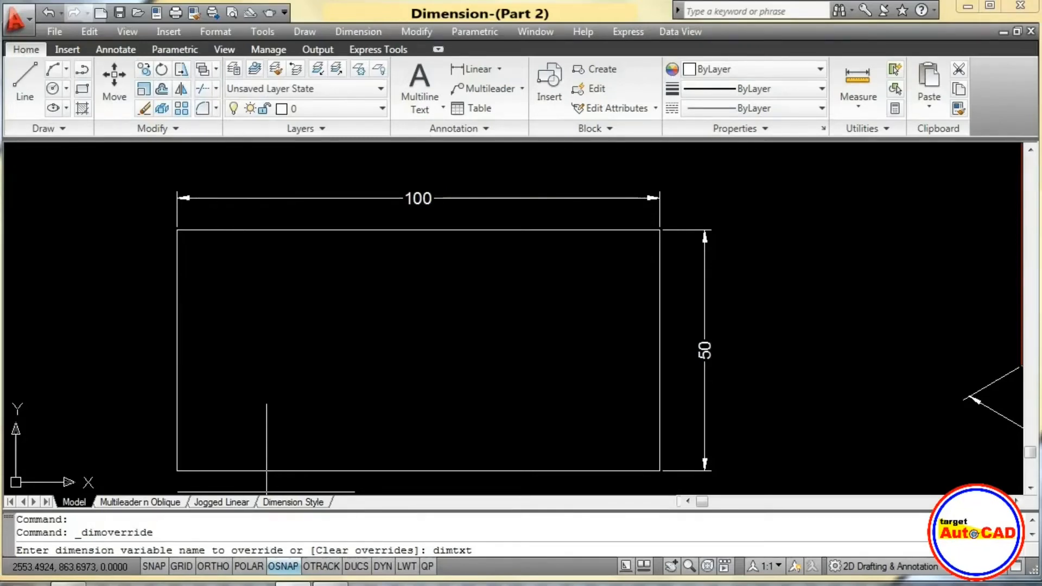
pyautogui.press('Return')
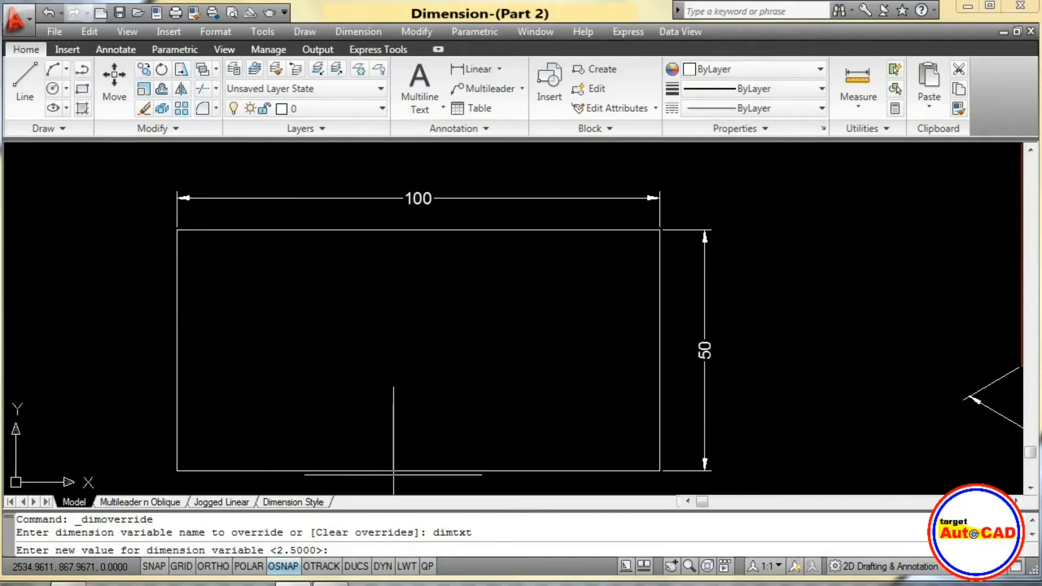
pyautogui.write('5')
pyautogui.press('Return')
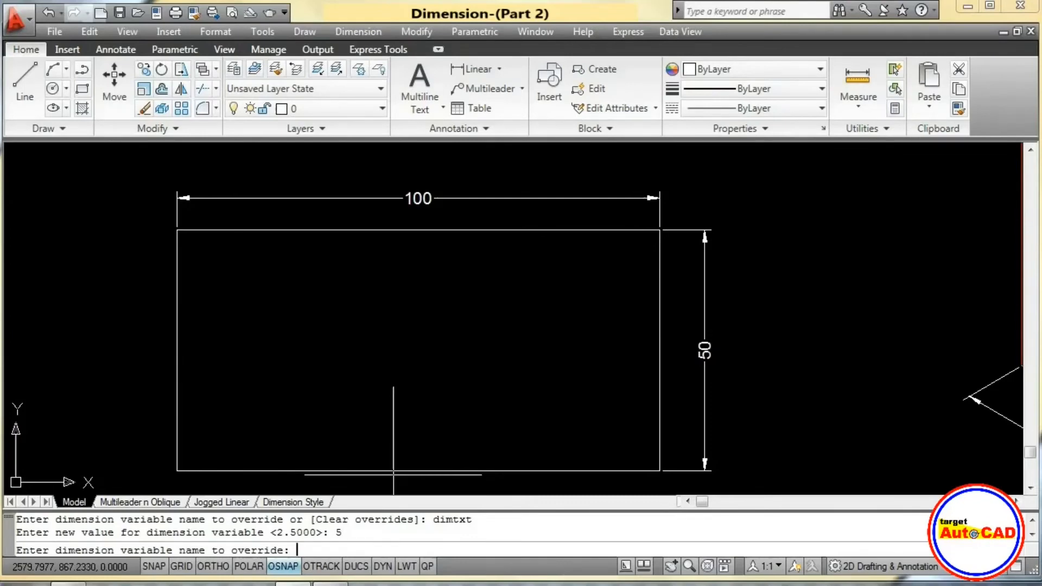
# Override the arrow size variable dimasz with 5 and apply the overrides to the rectangle's horizontal dimension.
pyautogui.write('dimasz')
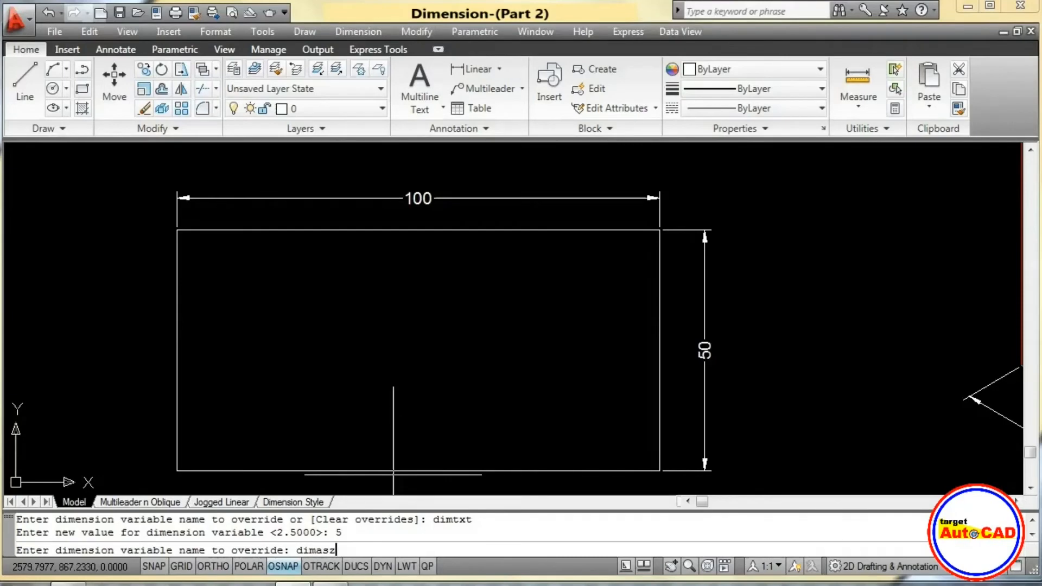
pyautogui.press('Return')
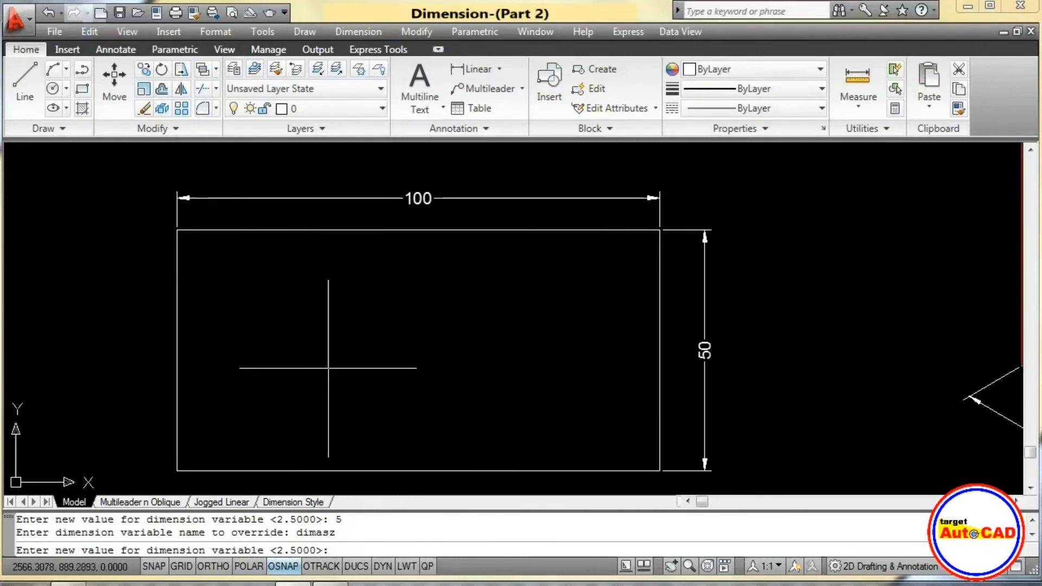
pyautogui.write('5')
pyautogui.press('Return')
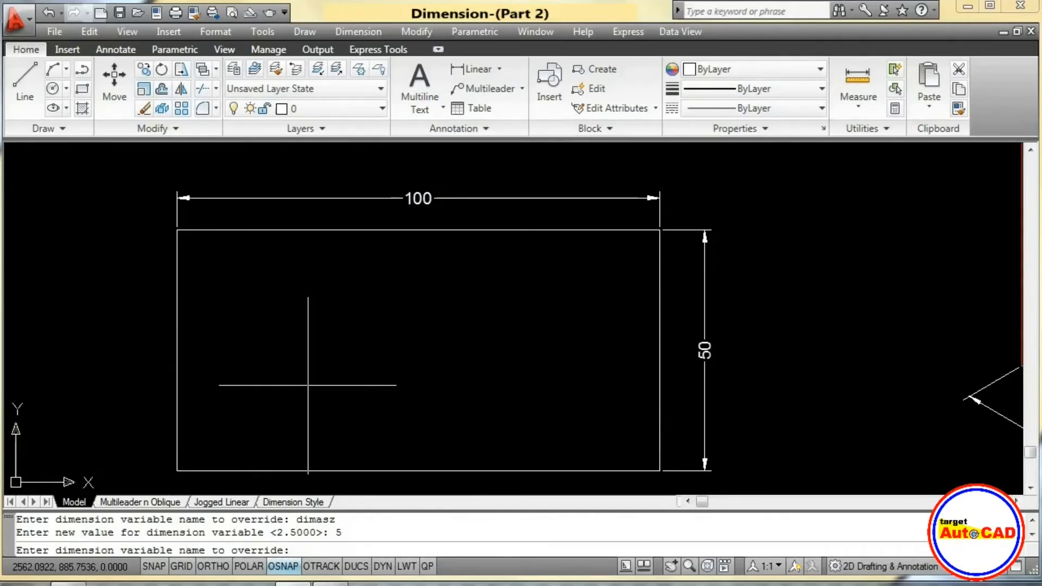
pyautogui.press('Return')
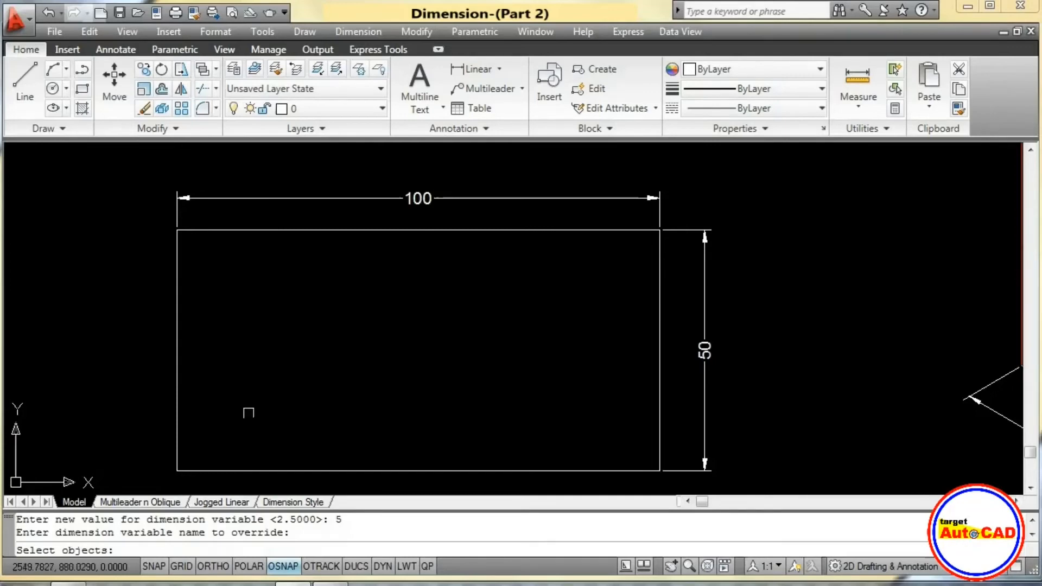
pyautogui.click(363, 198)
pyautogui.press('Return')
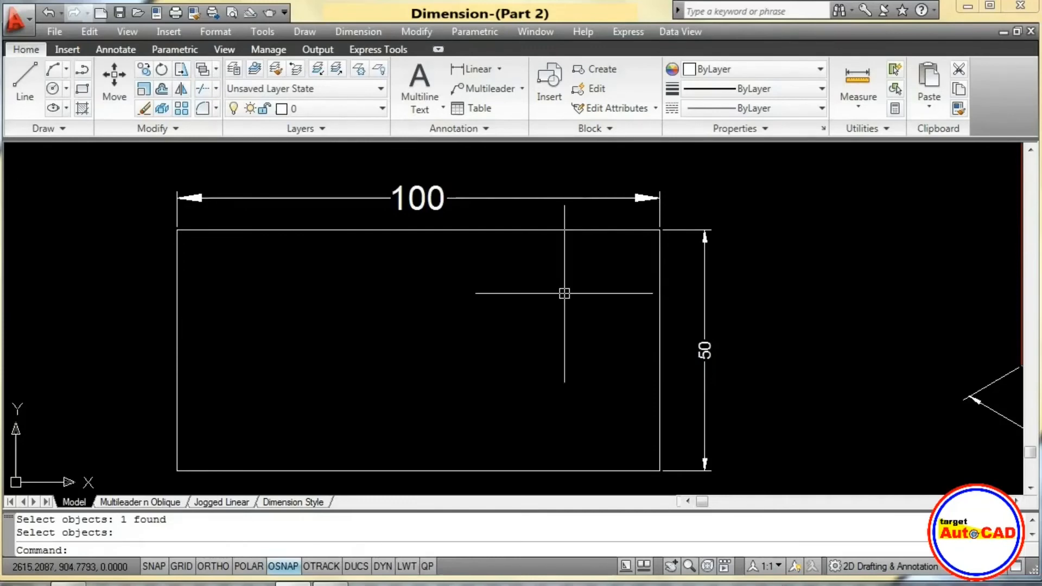
# Update all dimensions in the drawing to the current dimension style, selecting objects with the all option.
pyautogui.click(359, 32)
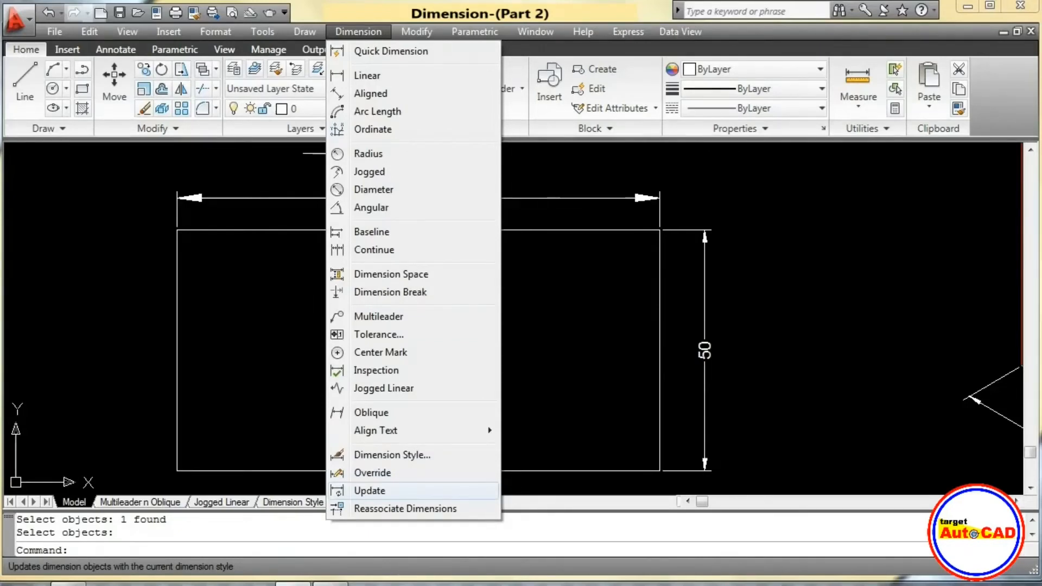
pyautogui.click(375, 491)
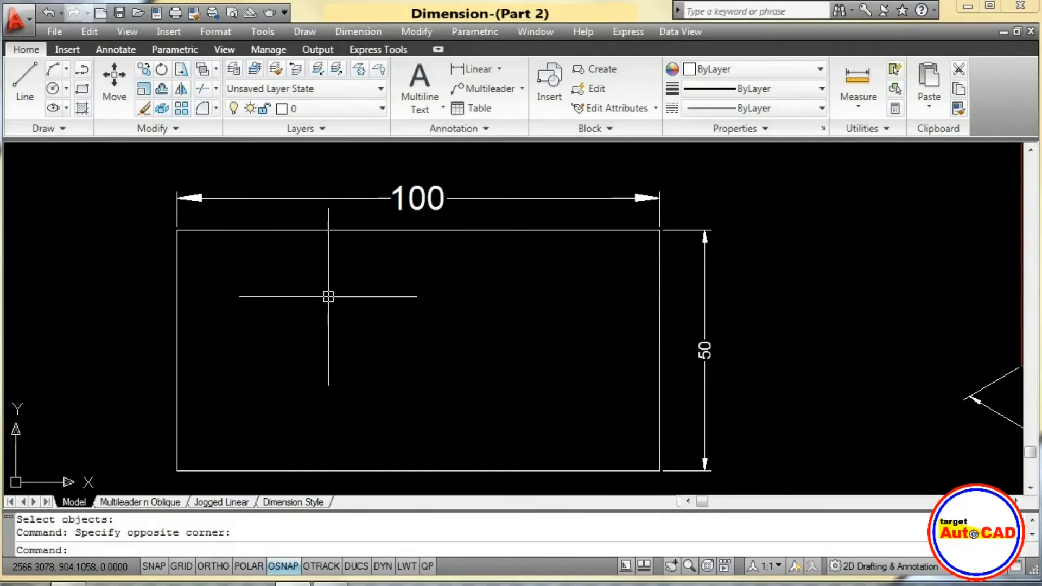
pyautogui.click(358, 32)
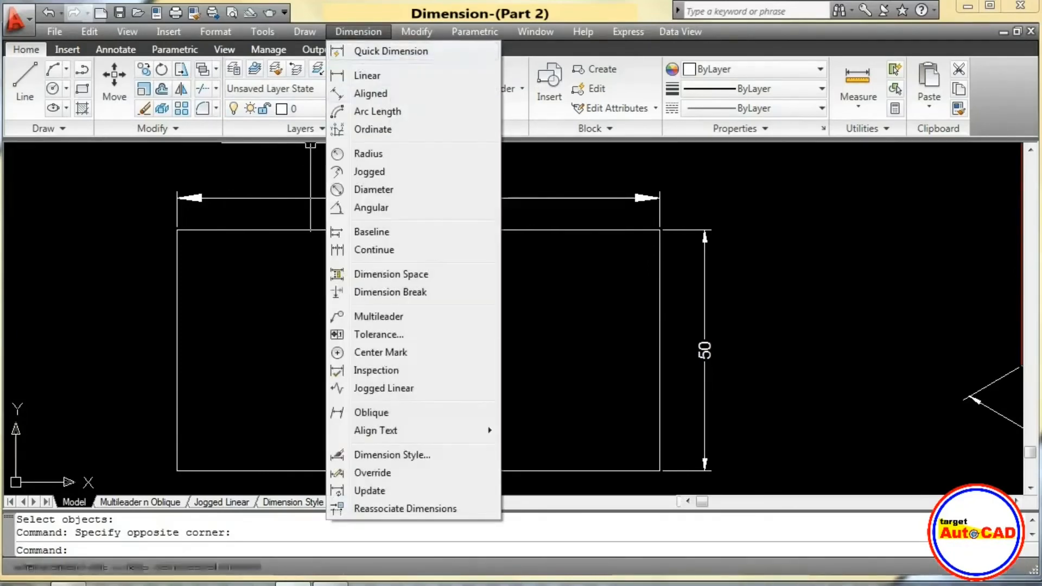
pyautogui.click(370, 490)
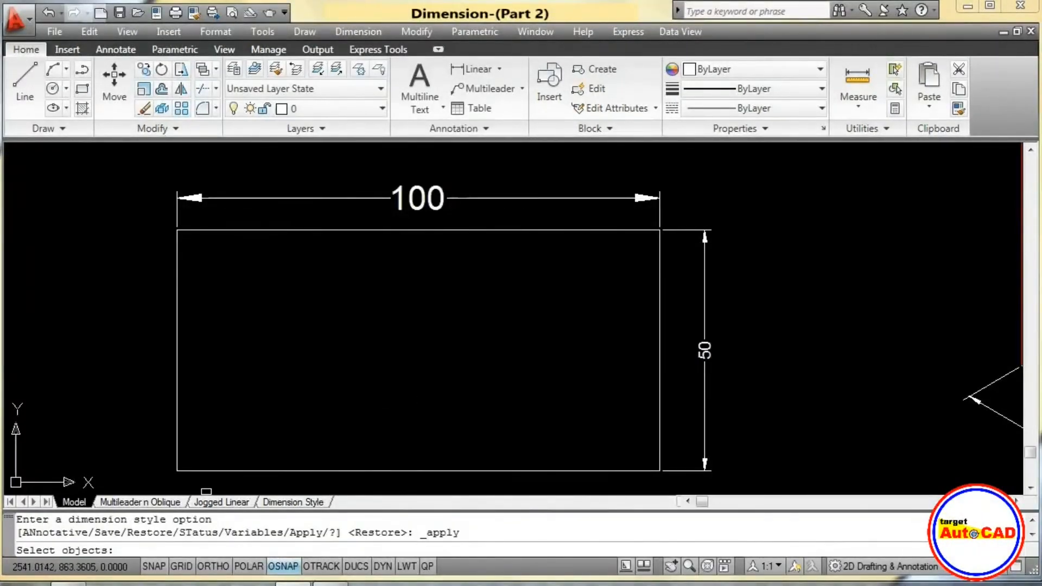
pyautogui.write('all')
pyautogui.press('Return')
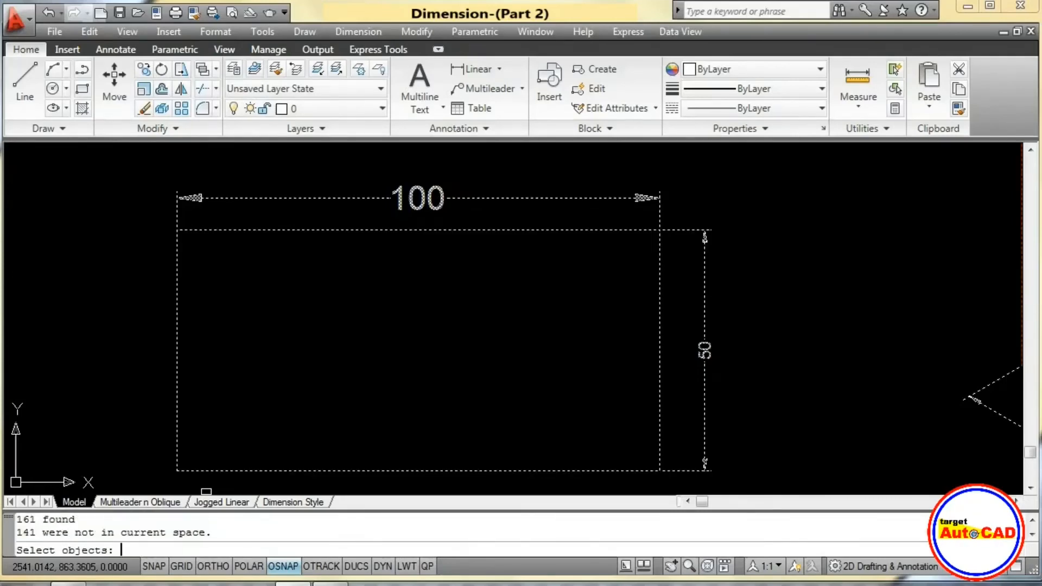
pyautogui.press('Return')
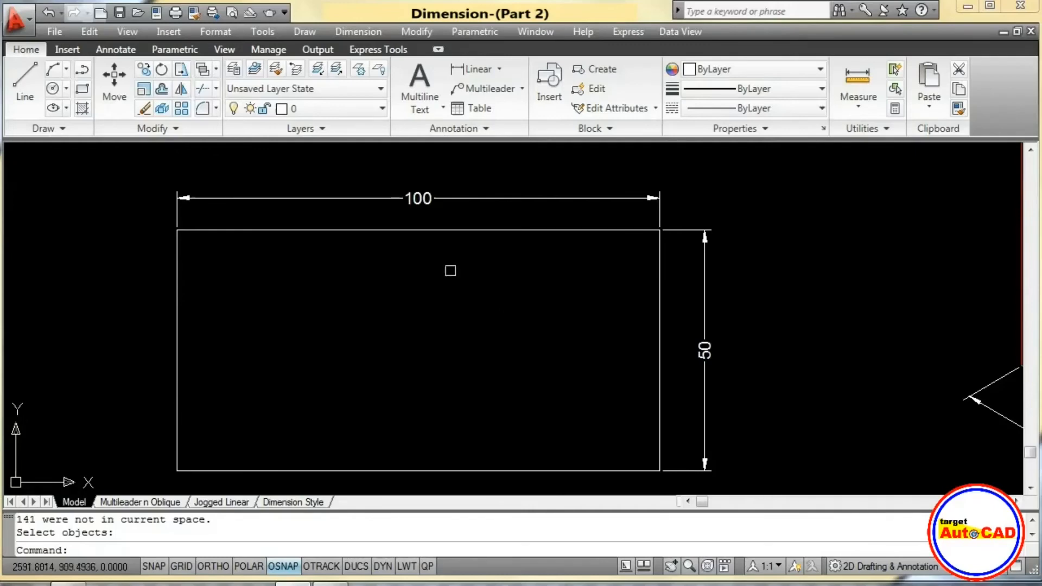
pyautogui.click(358, 32)
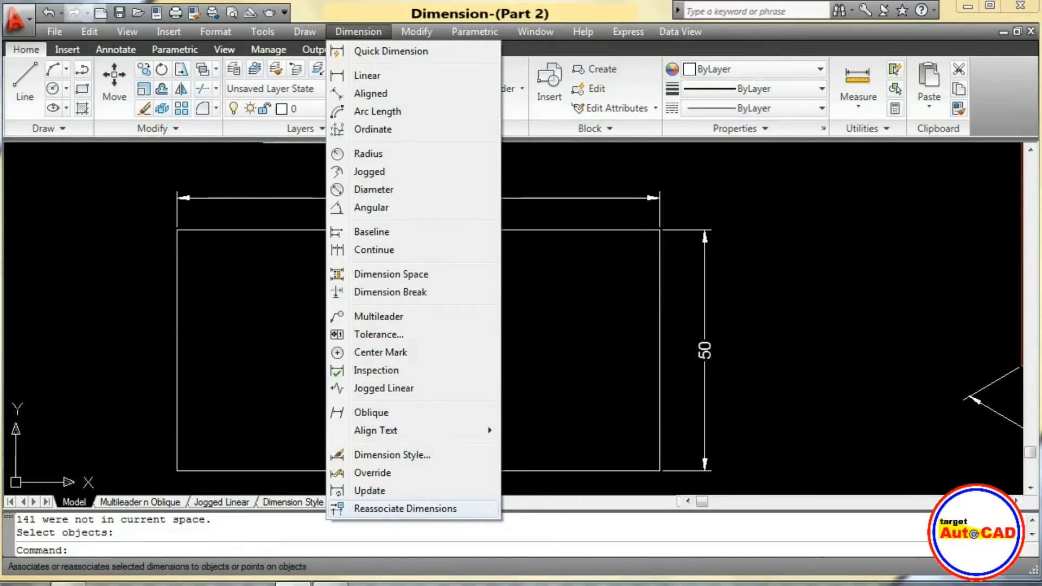
pyautogui.click(816, 398)
pyautogui.click(816, 398)
# Erase the red isometric box with its dimensions, the circle and the arc beside the dimensioned rectangle.
pyautogui.moveTo(594, 352)
pyautogui.mouseDown(button='middle')
pyautogui.moveTo(578, 315)
pyautogui.moveTo(534, 352)
pyautogui.mouseUp(button='middle')
pyautogui.scroll(-2, 577, 315)
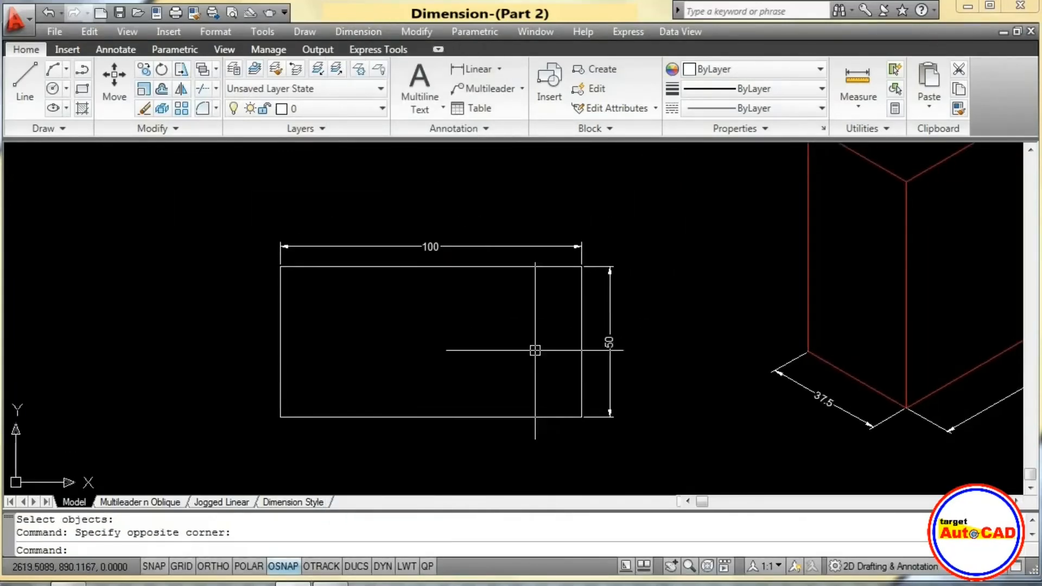
pyautogui.moveTo(722, 377); pyautogui.dragTo(405, 377, button='middle')
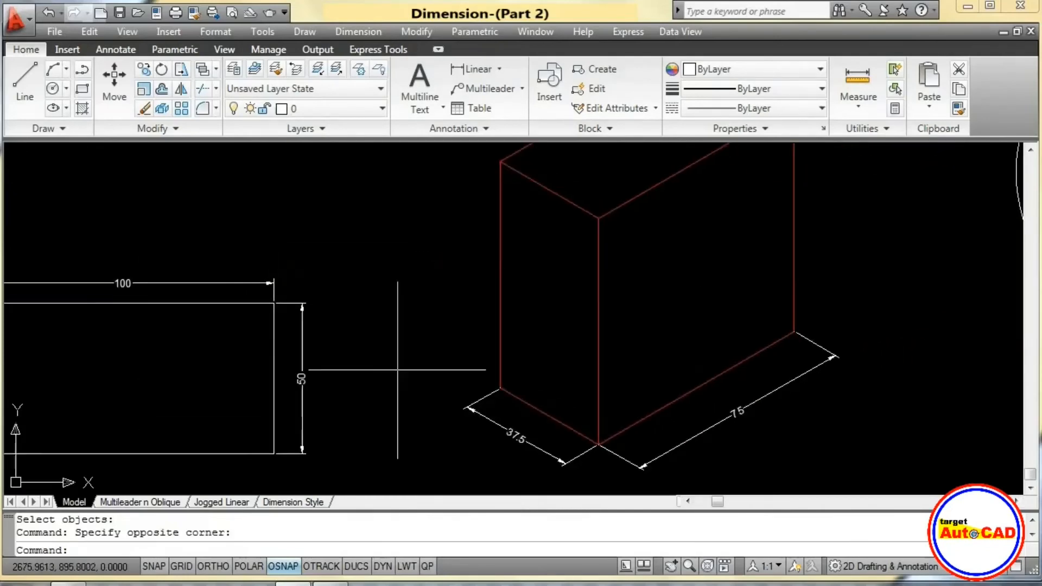
pyautogui.scroll(-4, 455, 374)
pyautogui.click(955, 435)
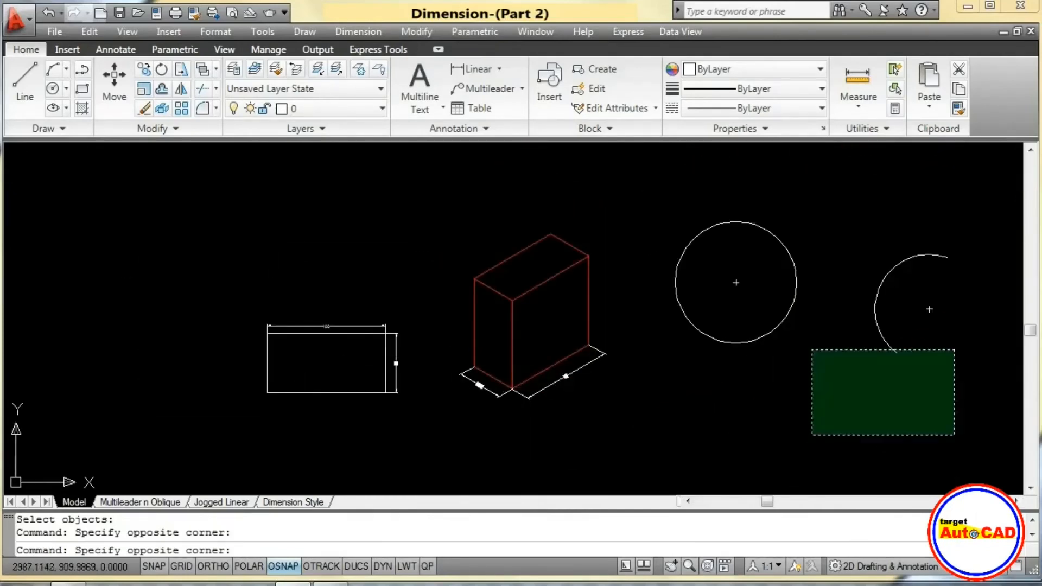
pyautogui.click(452, 187)
pyautogui.press('Delete')
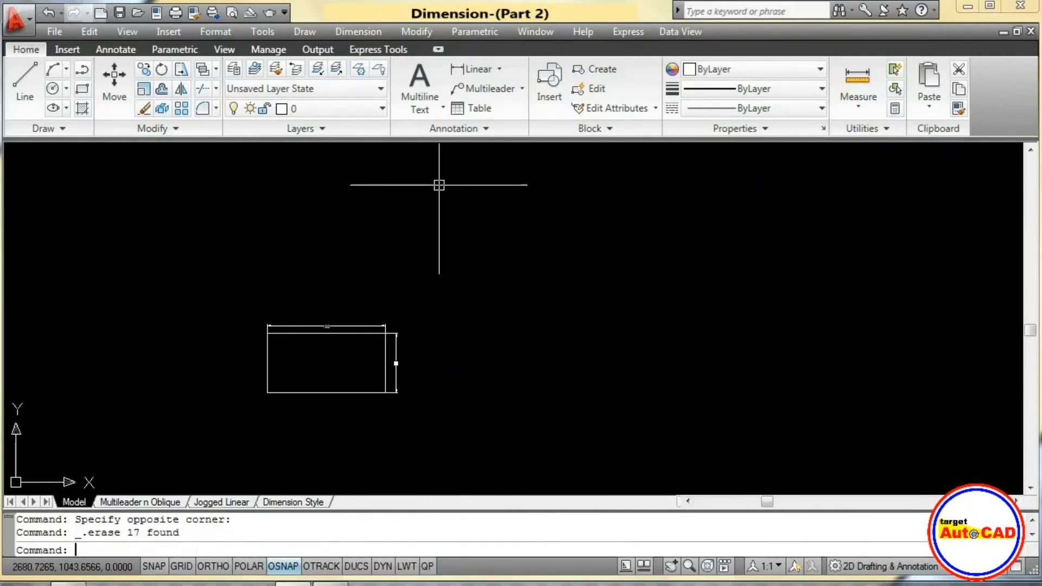
# Scale the rectangle by a factor of 2 from its lower-left corner and zoom to the drawing extents.
pyautogui.moveTo(310, 350); pyautogui.dragTo(455, 319, button='middle')
pyautogui.scroll(4, 455, 317)
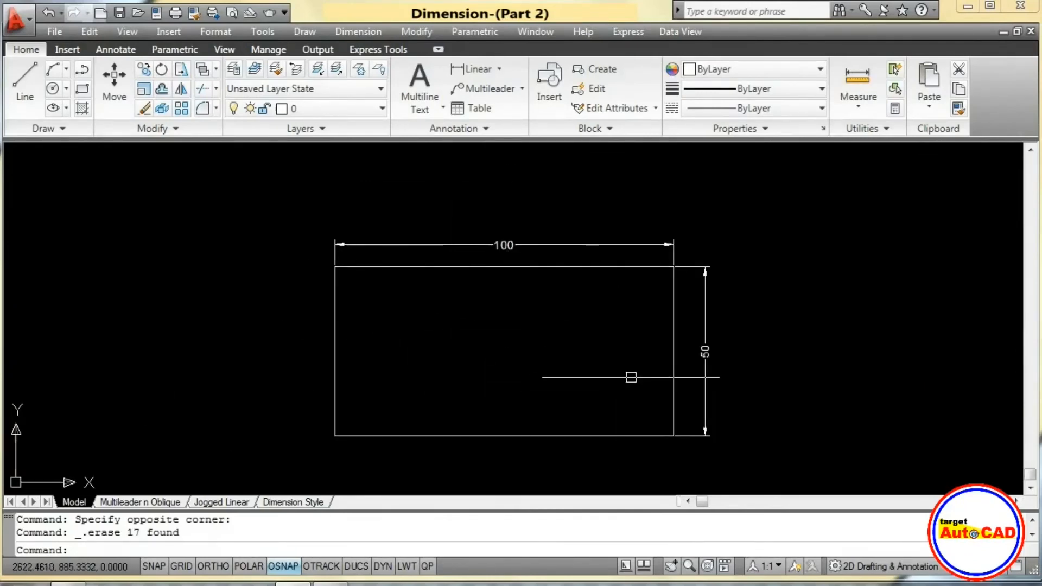
pyautogui.press('Return')
pyautogui.click(446, 446)
pyautogui.click(432, 418)
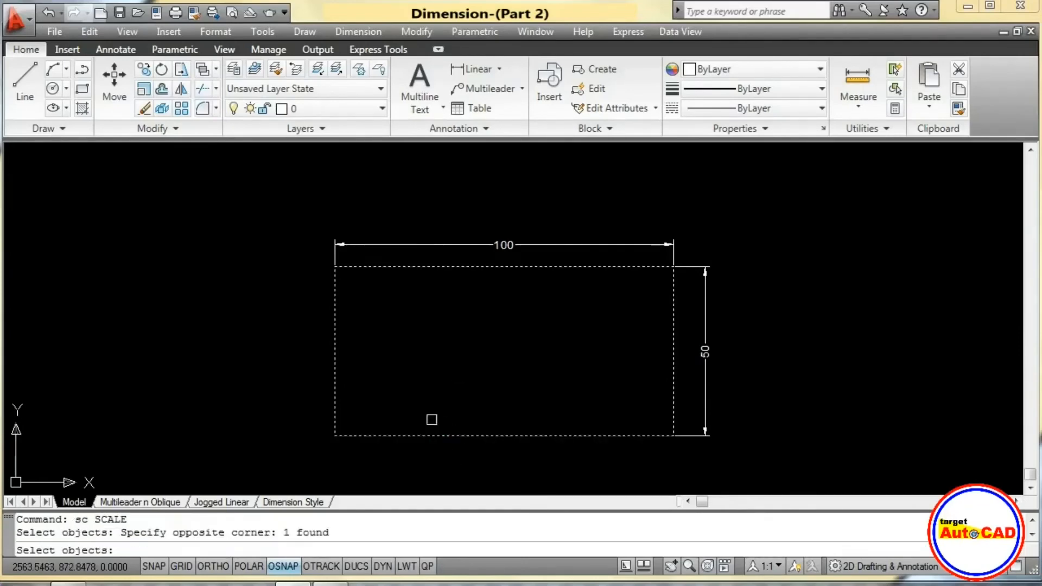
pyautogui.press('Return')
pyautogui.click(335, 436)
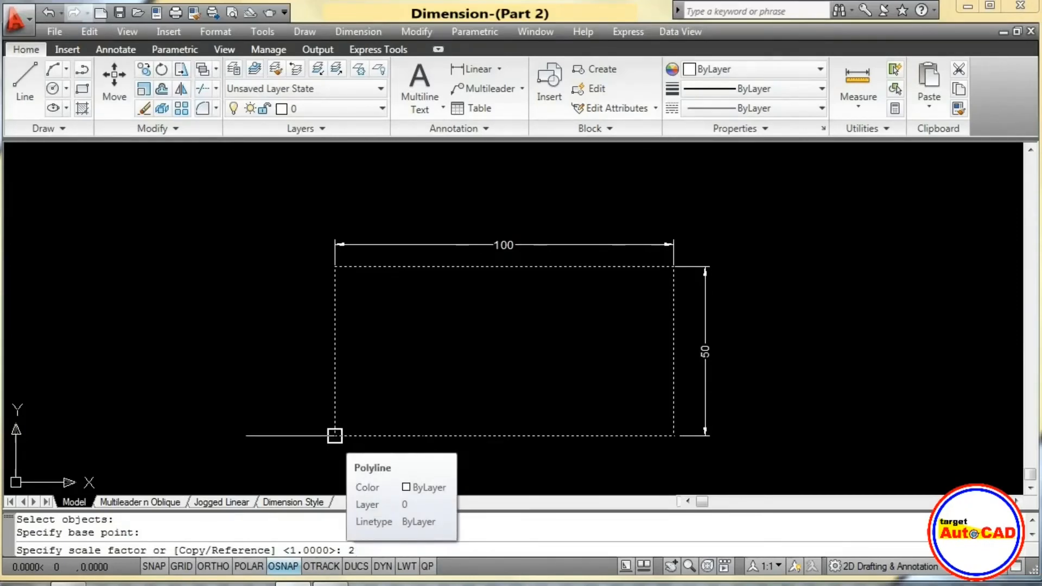
pyautogui.press('Return')
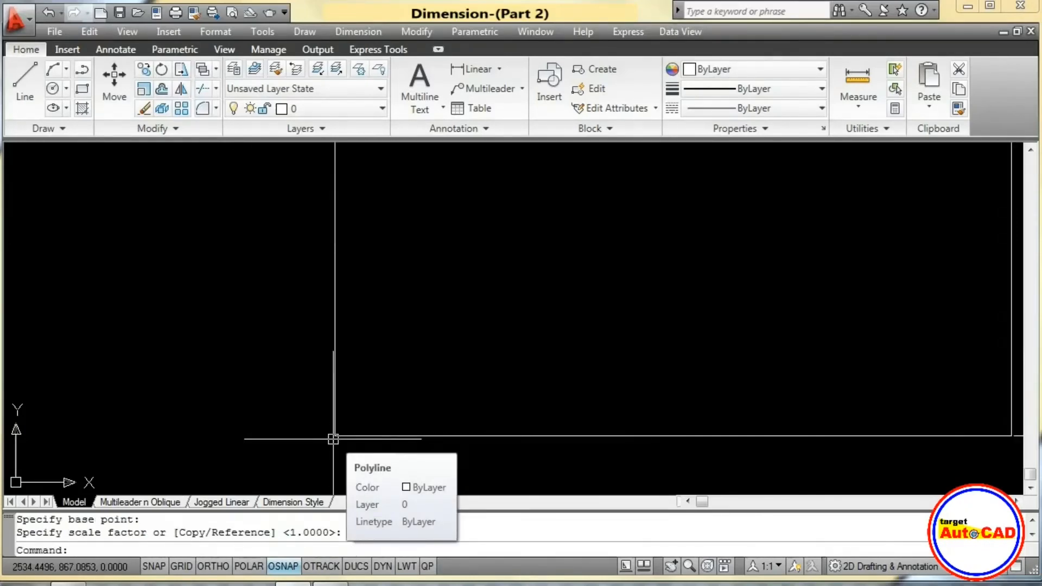
pyautogui.write('z')
pyautogui.press('Return')
pyautogui.write('e')
pyautogui.press('Return')
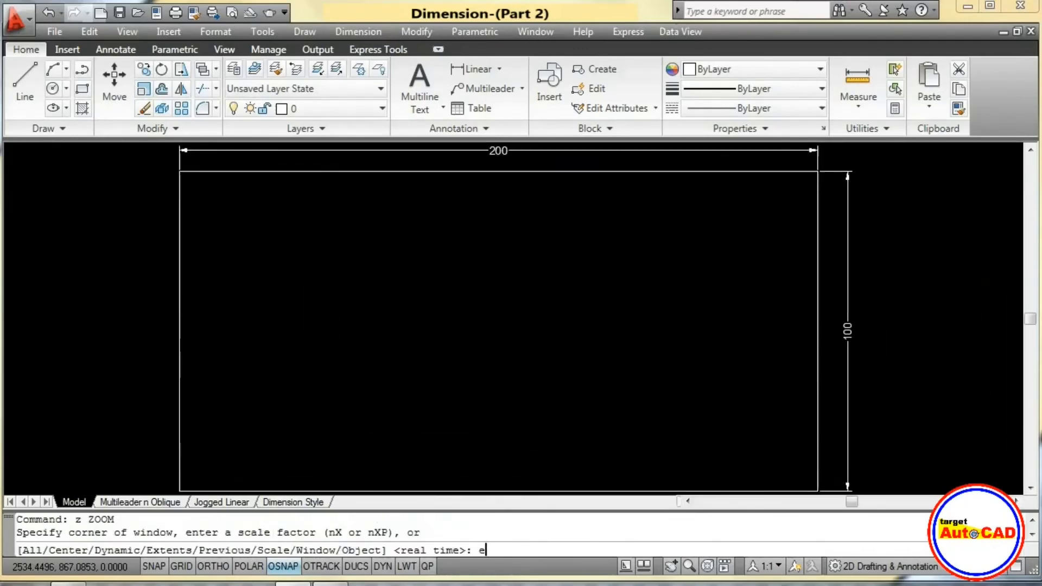
pyautogui.scroll(-1, 430, 237)
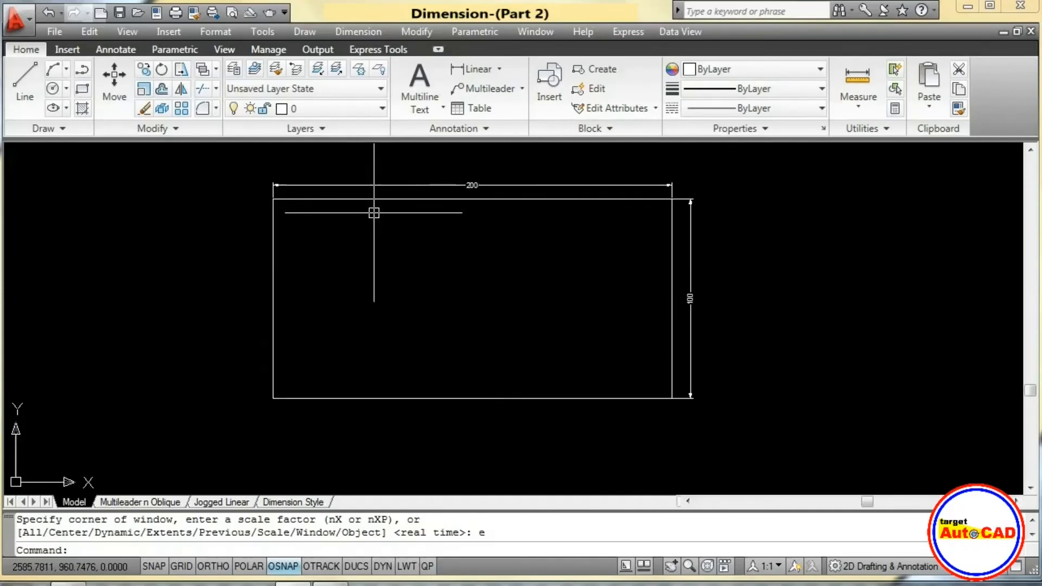
pyautogui.moveTo(391, 242); pyautogui.dragTo(372, 288, button='middle')
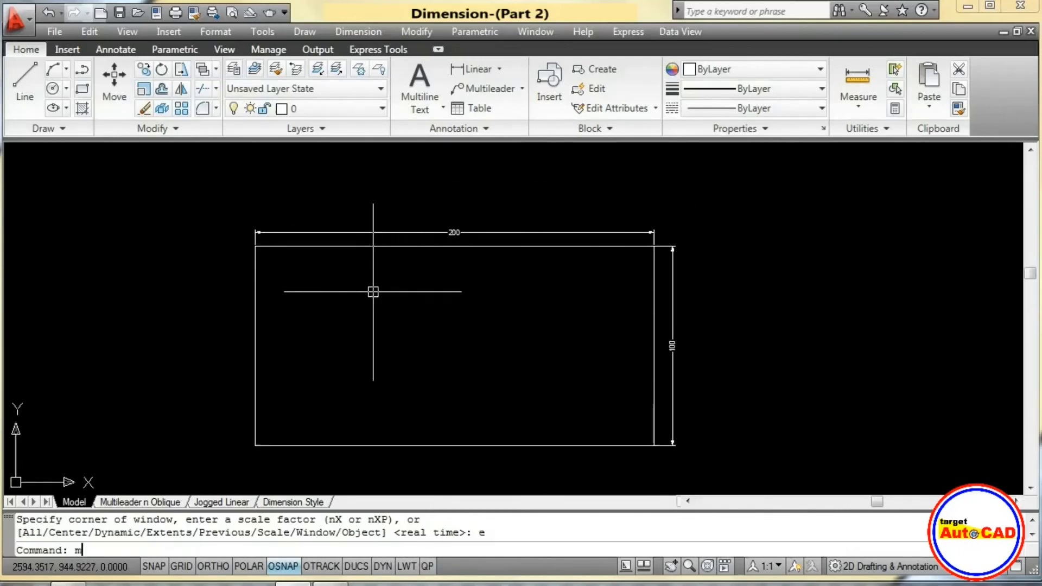
pyautogui.press('Return')
pyautogui.click(349, 228)
pyautogui.press('Escape')
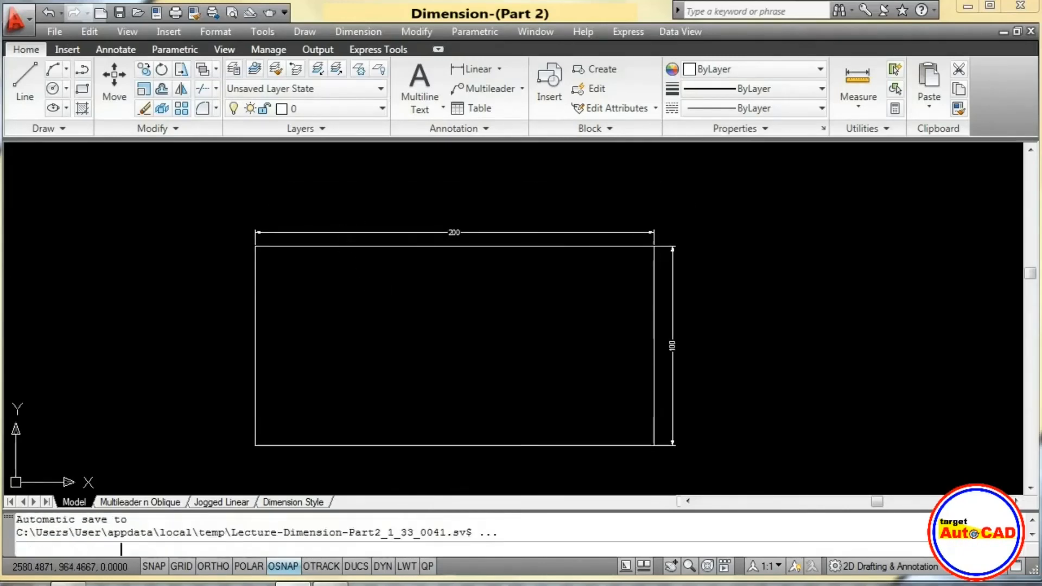
# Move the rectangle's horizontal dimension up and slightly right, away from the rectangle.
pyautogui.write('m')
pyautogui.press('Return')
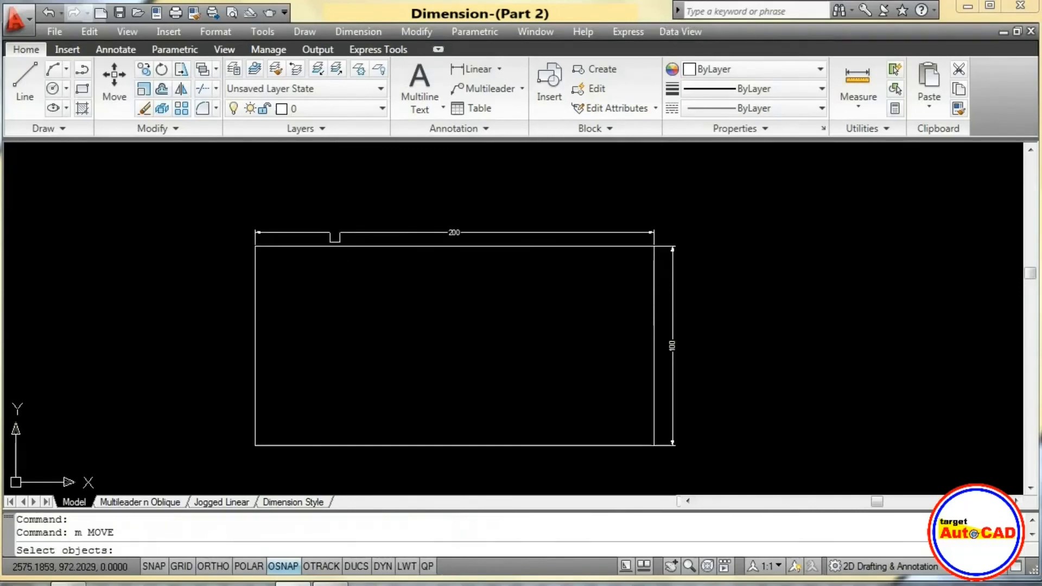
pyautogui.click(335, 237)
pyautogui.press('Return')
pyautogui.click(362, 305)
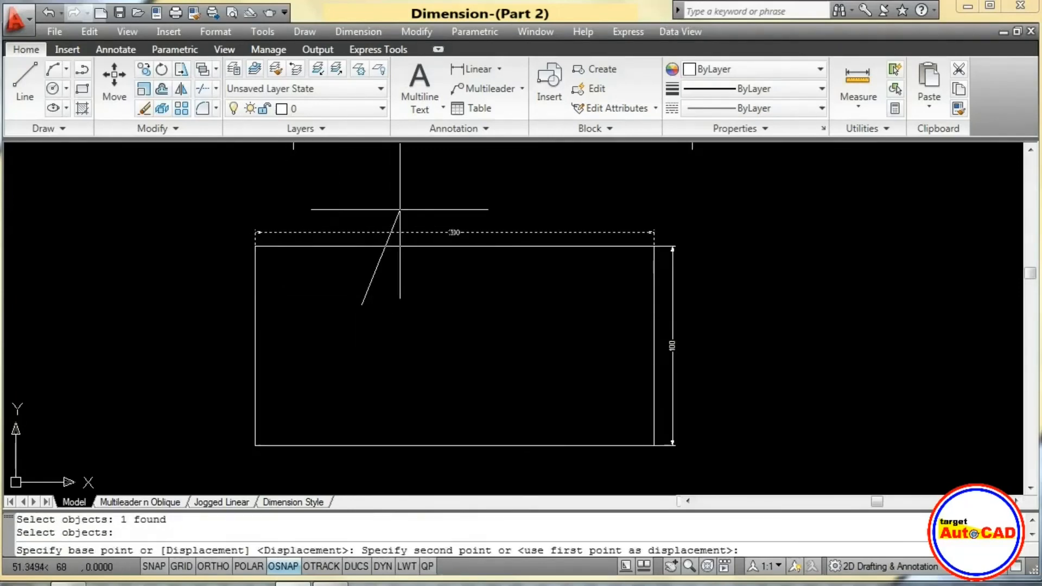
pyautogui.click(400, 209)
# Scale only the rectangle by a factor of .5 from its lower-left corner.
pyautogui.moveTo(391, 205); pyautogui.dragTo(389, 300, button='middle')
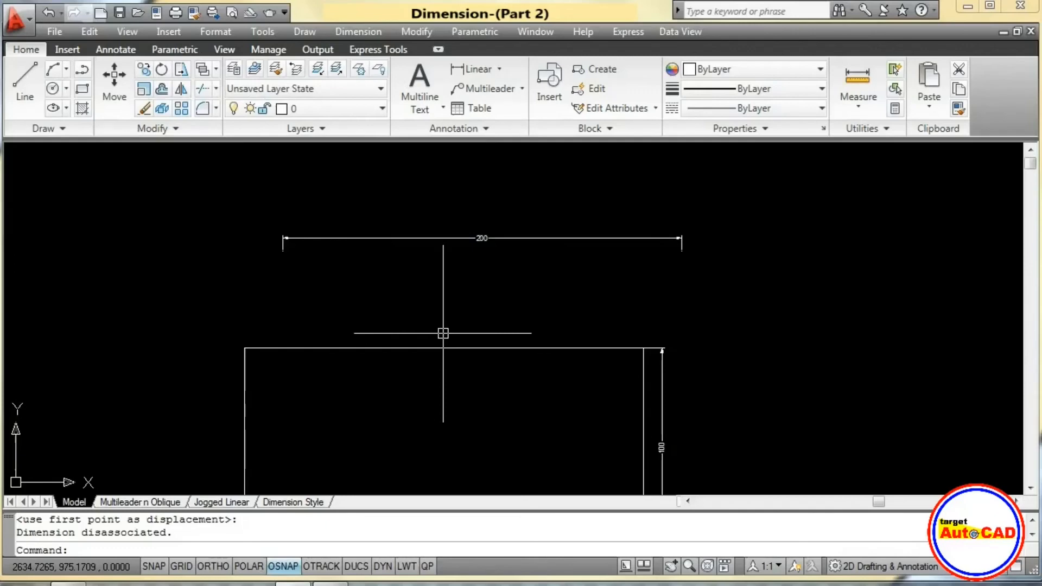
pyautogui.moveTo(443, 333); pyautogui.dragTo(475, 193, button='middle')
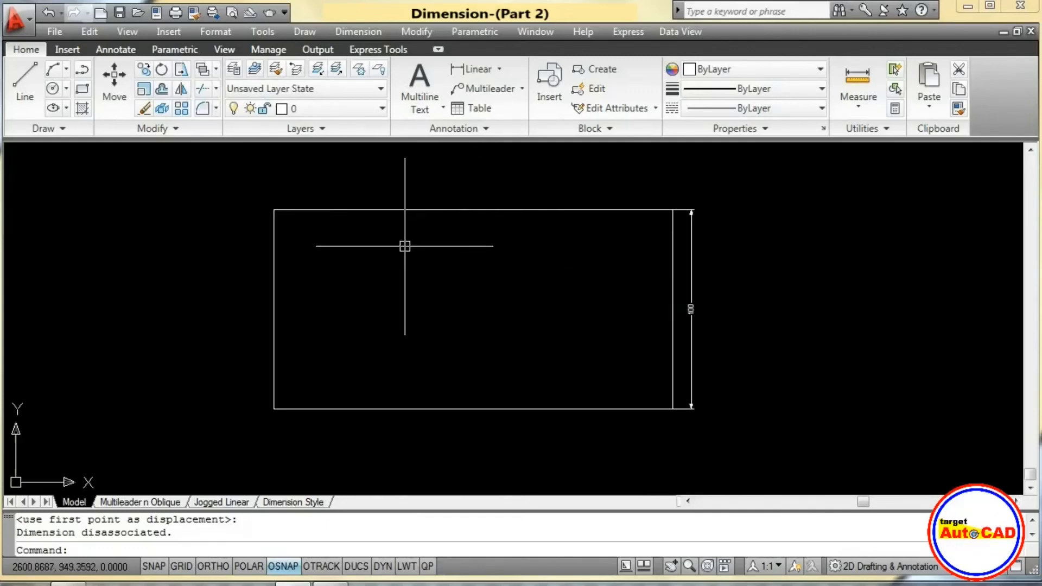
pyautogui.press('Return')
pyautogui.click(314, 315)
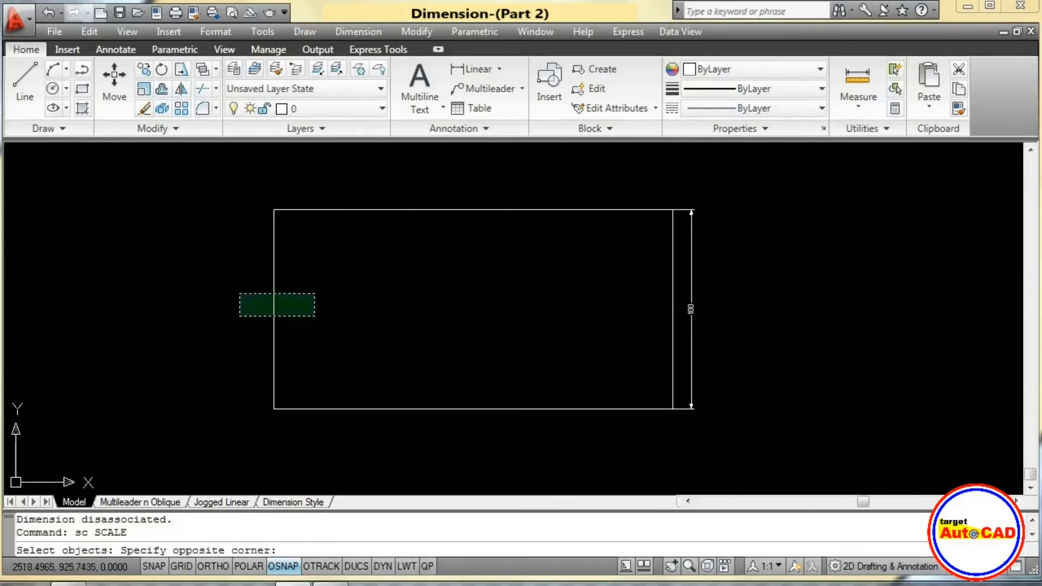
pyautogui.click(239, 291)
pyautogui.press('Return')
pyautogui.click(273, 409)
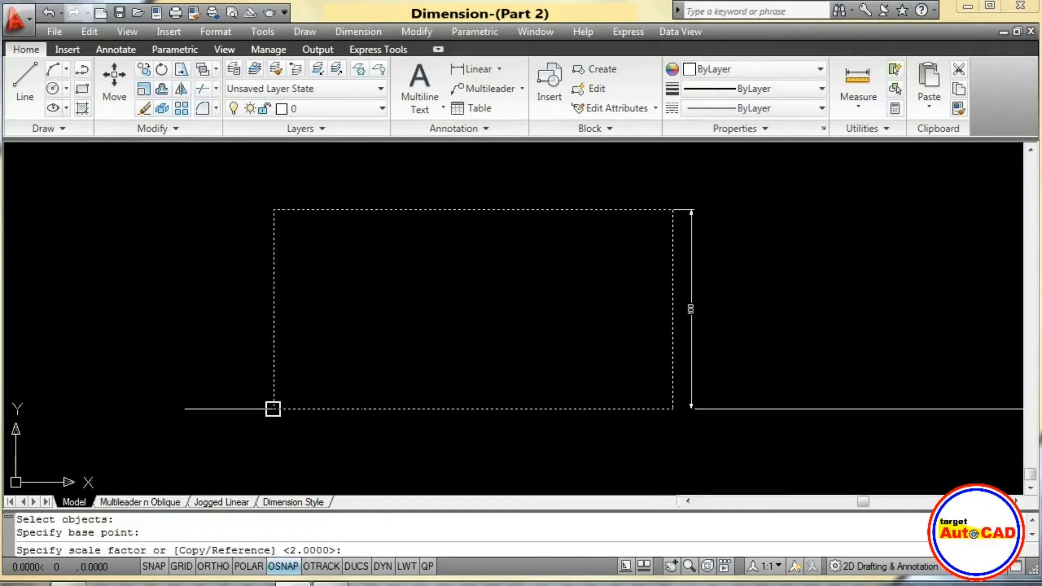
pyautogui.write('.5')
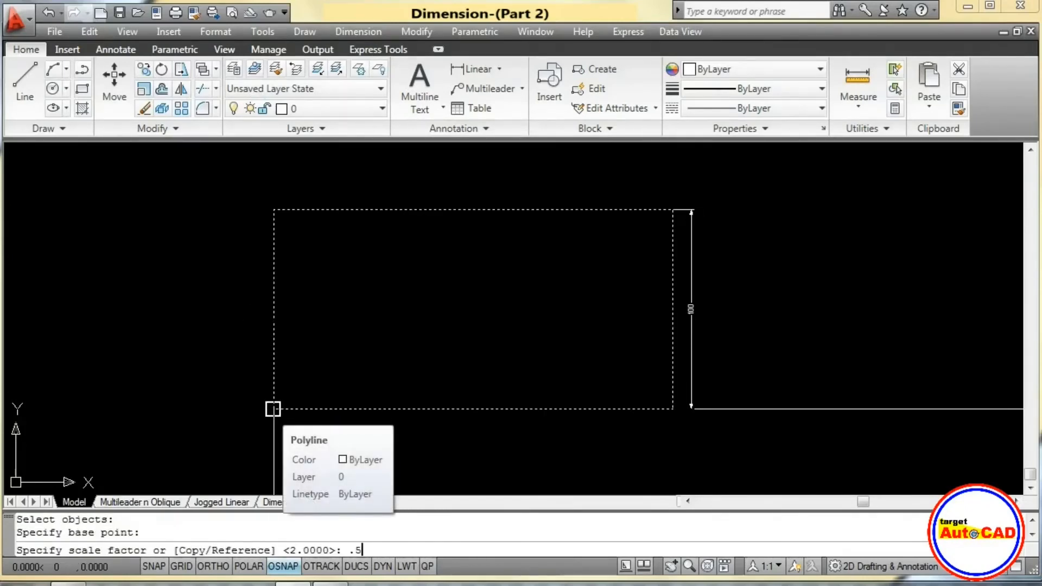
pyautogui.press('Return')
pyautogui.moveTo(331, 373); pyautogui.dragTo(389, 411, button='middle')
pyautogui.scroll(3, 516, 414)
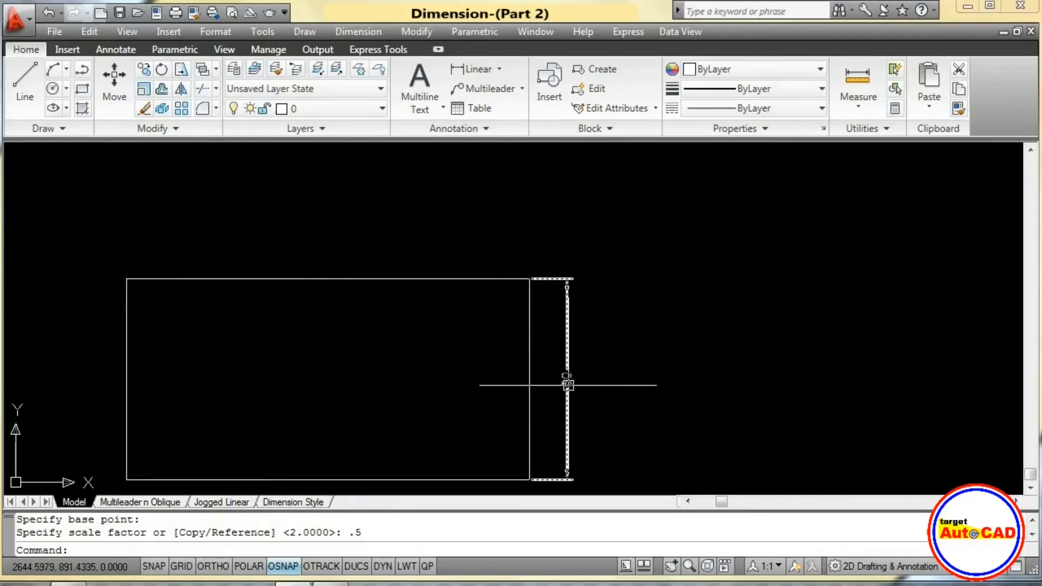
# Reassociate the detached horizontal dimension with the rectangle's upper-left and upper-right corners.
pyautogui.moveTo(444, 217); pyautogui.dragTo(414, 442, button='middle')
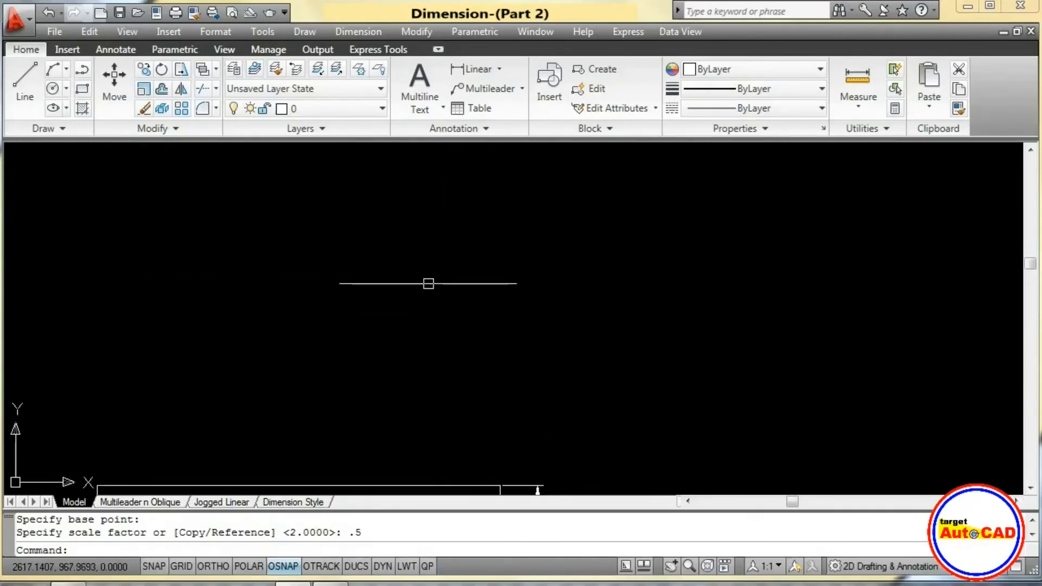
pyautogui.scroll(-2, 429, 283)
pyautogui.moveTo(433, 247); pyautogui.dragTo(429, 310, button='middle')
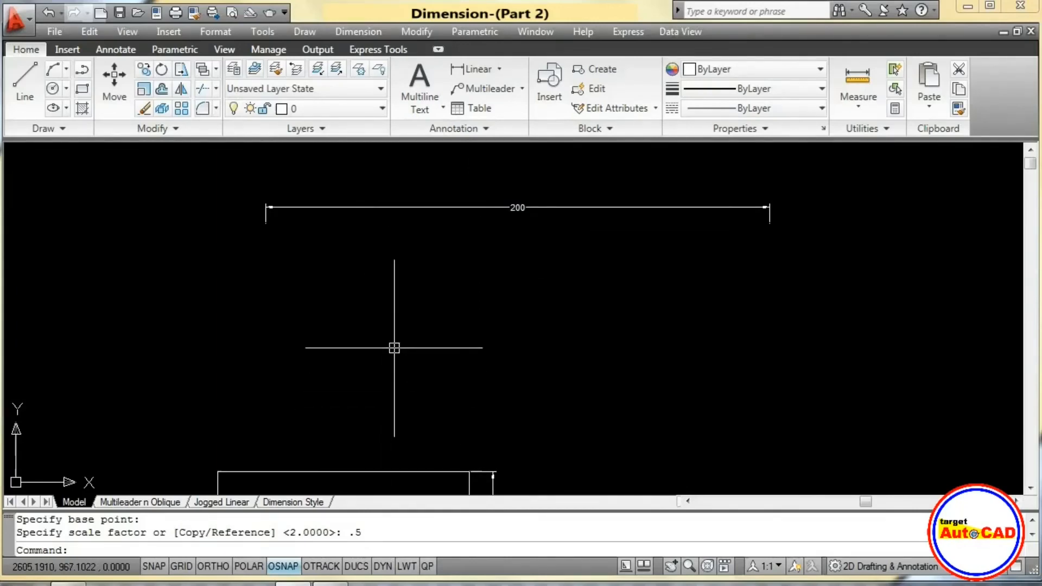
pyautogui.moveTo(394, 348); pyautogui.dragTo(475, 289, button='middle')
pyautogui.scroll(-2, 477, 288)
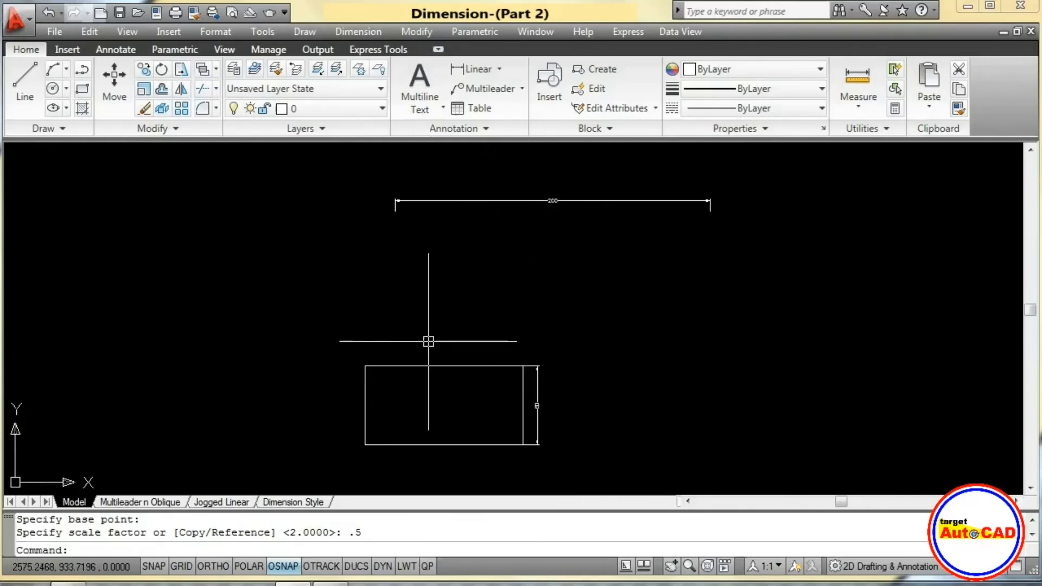
pyautogui.click(358, 31)
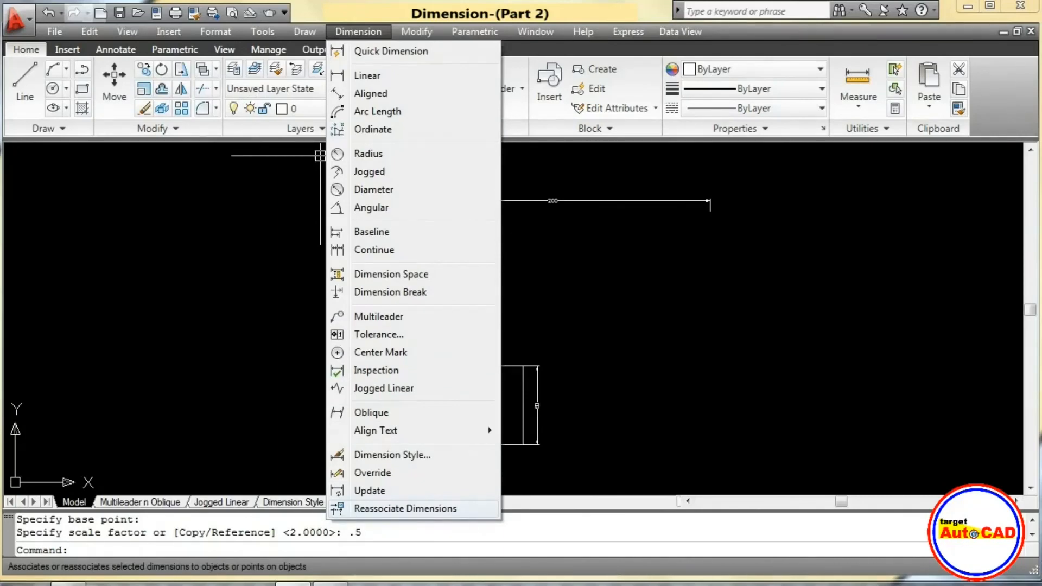
pyautogui.click(406, 508)
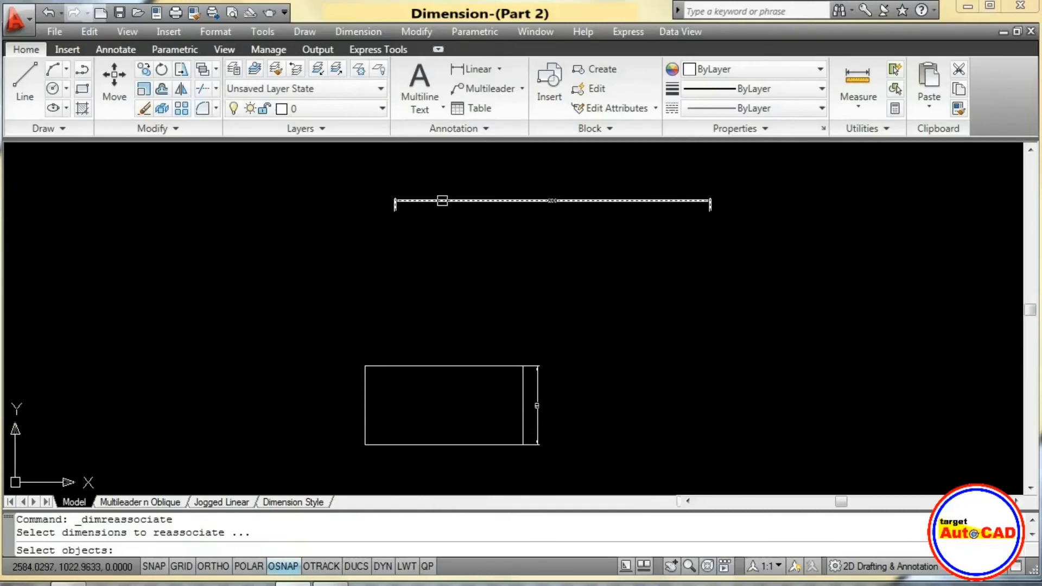
pyautogui.click(442, 201)
pyautogui.press('Return')
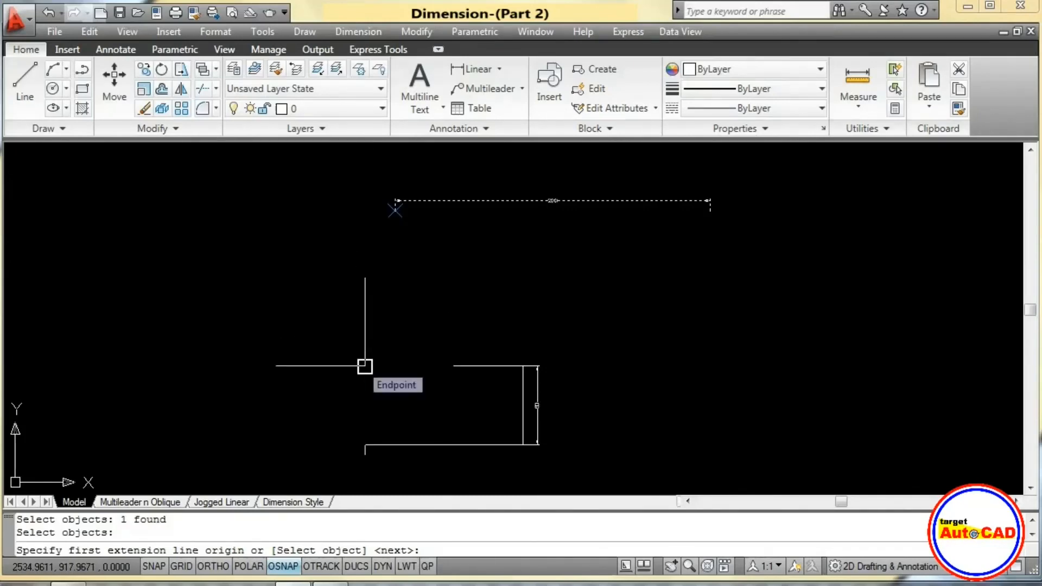
pyautogui.click(364, 366)
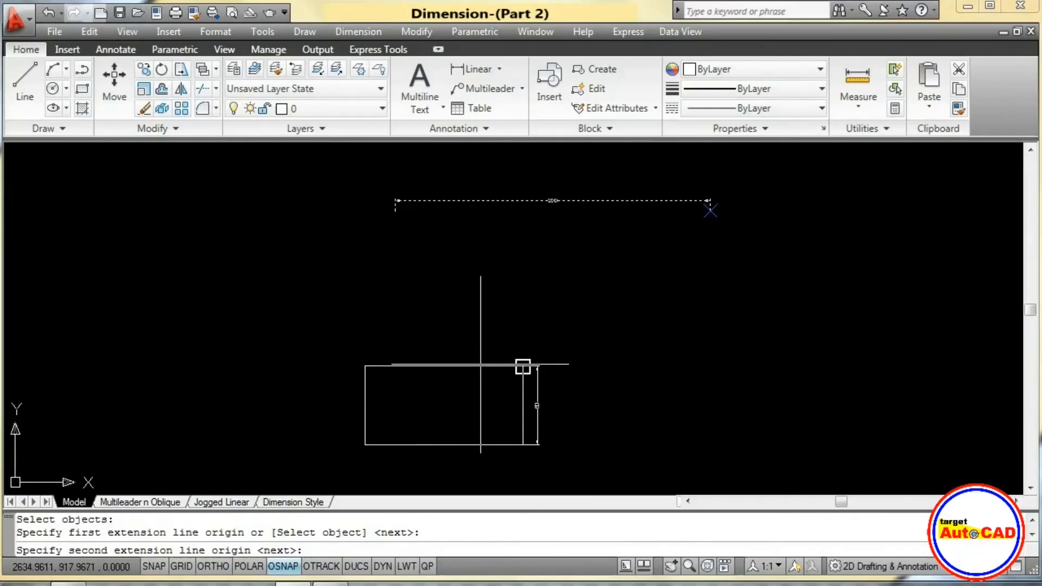
pyautogui.click(522, 367)
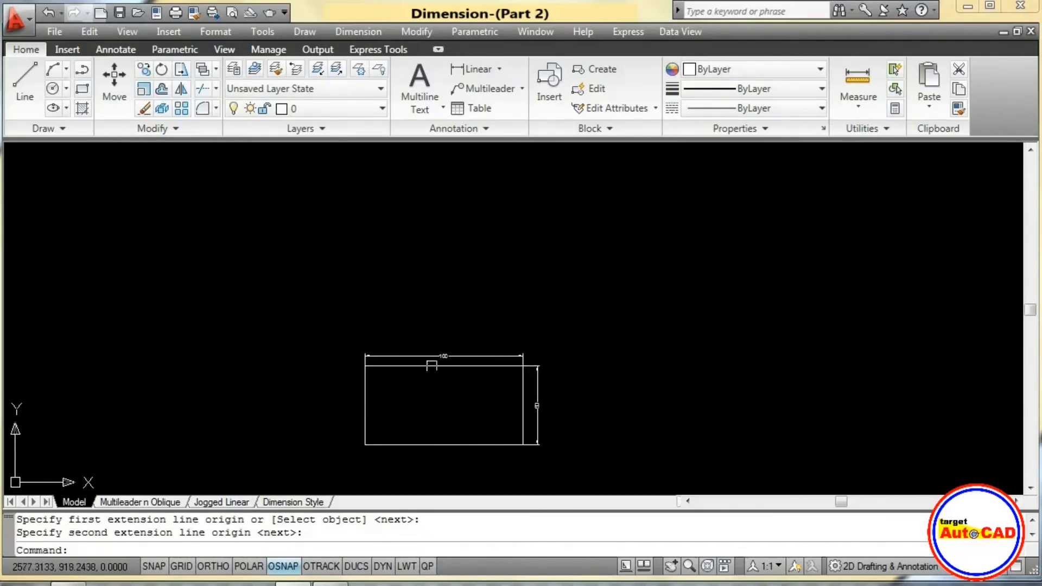
pyautogui.scroll(5, 459, 377)
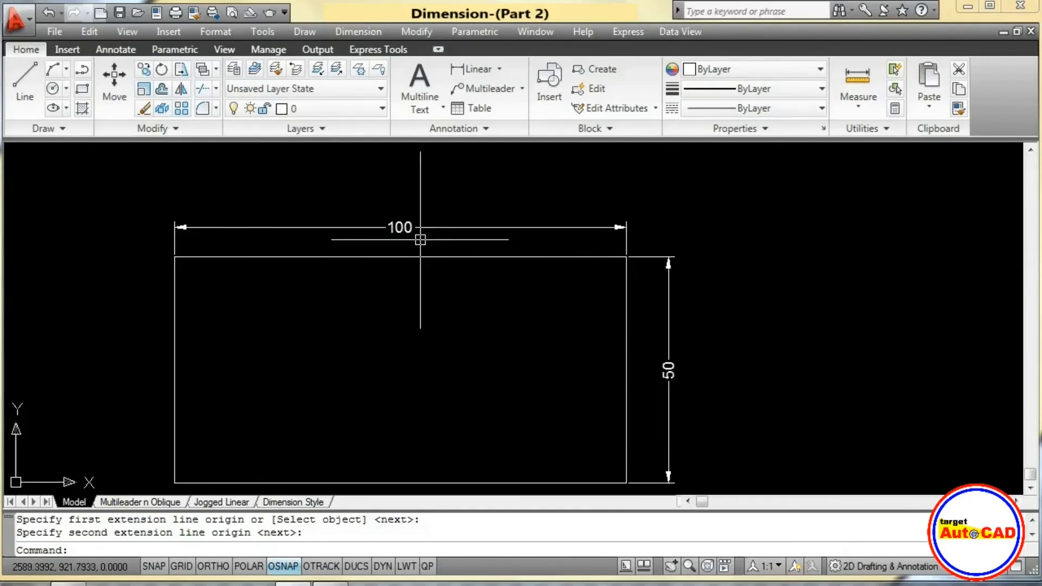
pyautogui.click(359, 32)
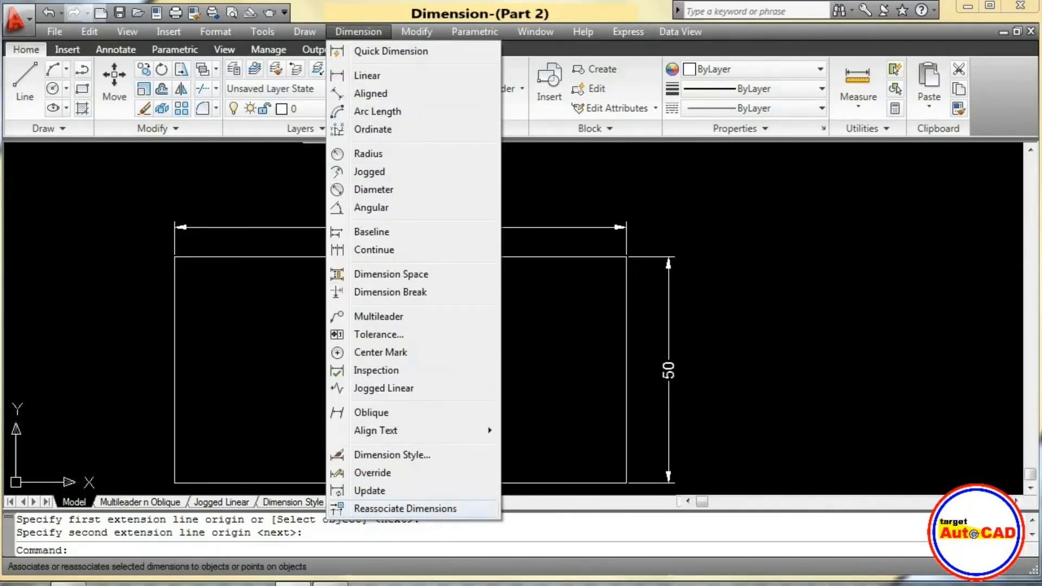
pyautogui.click(564, 391)
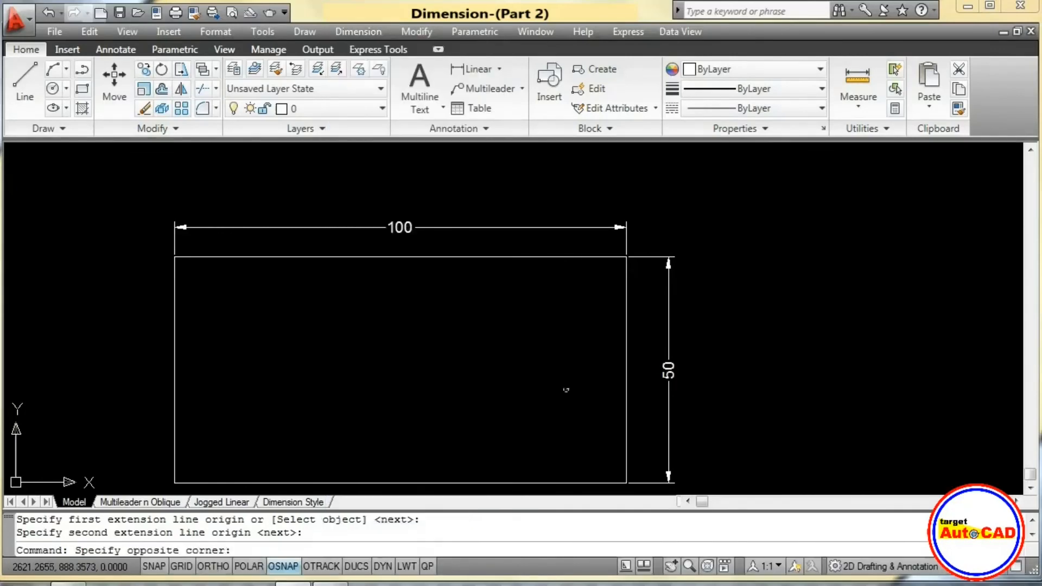
pyautogui.click(563, 392)
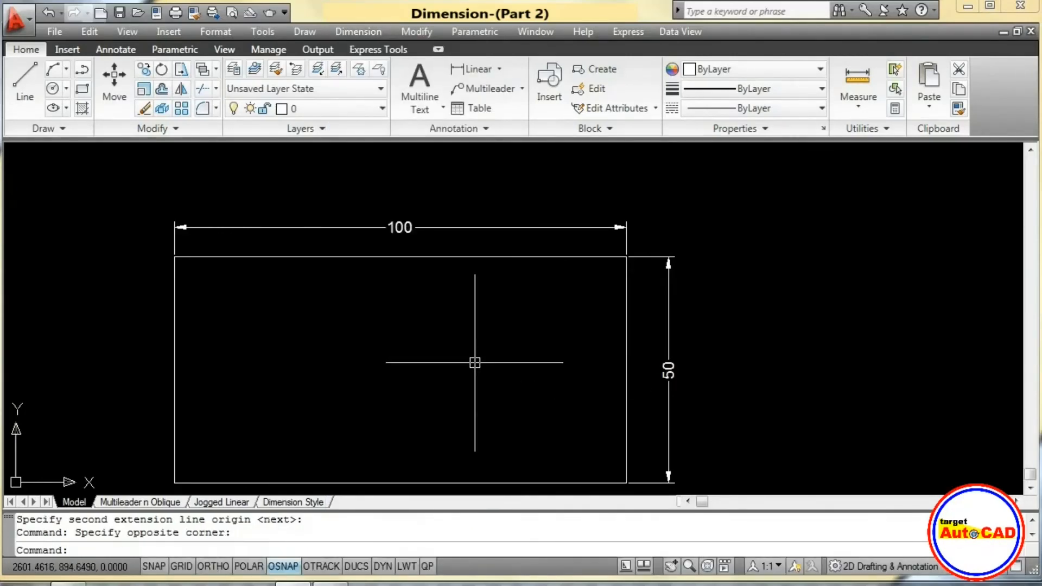